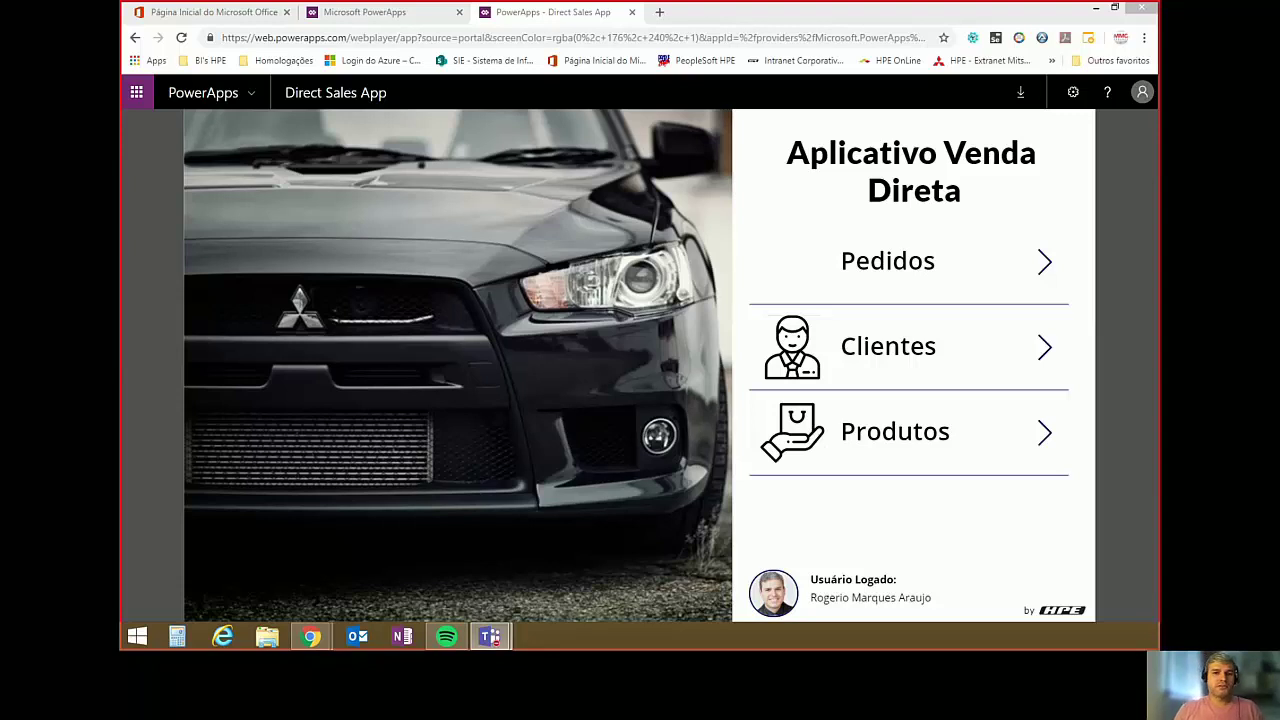
Go to the Pedidos screen and open the last client's approved JIMNY 4WORK order details.
click(1051, 261)
click(1051, 261)
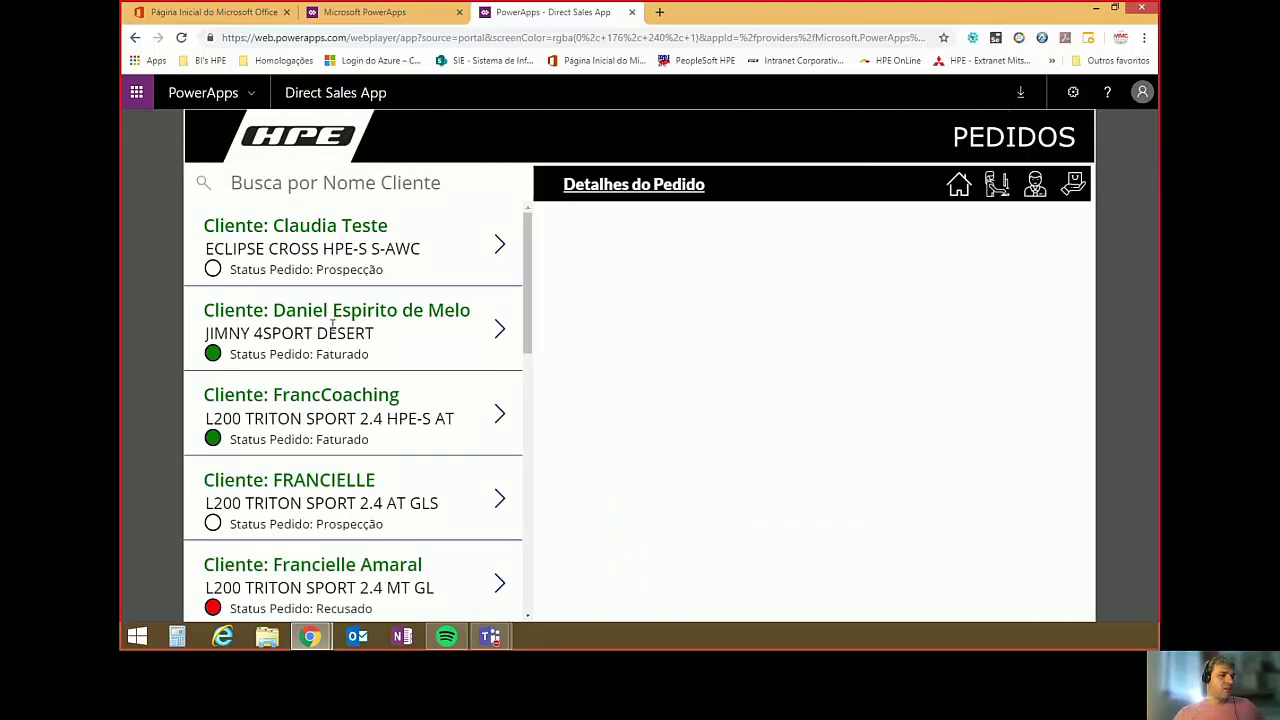
scroll(333, 326, down, 3)
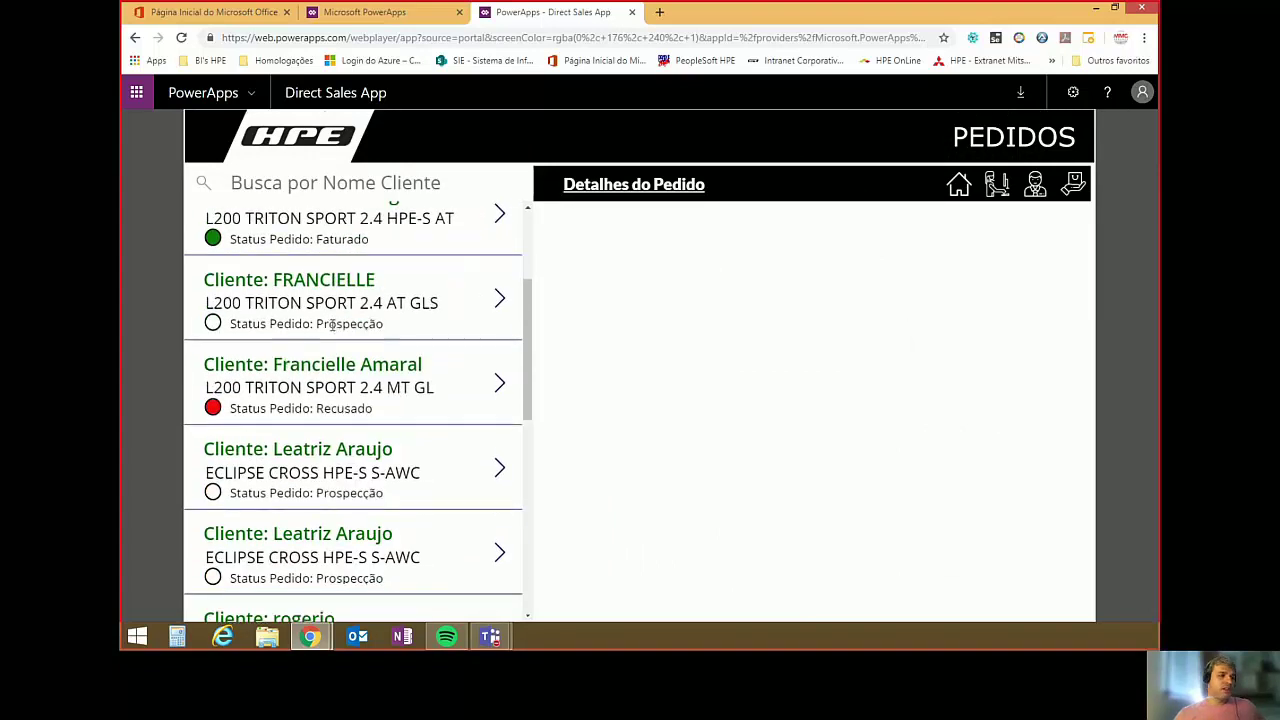
scroll(333, 325, down, 4)
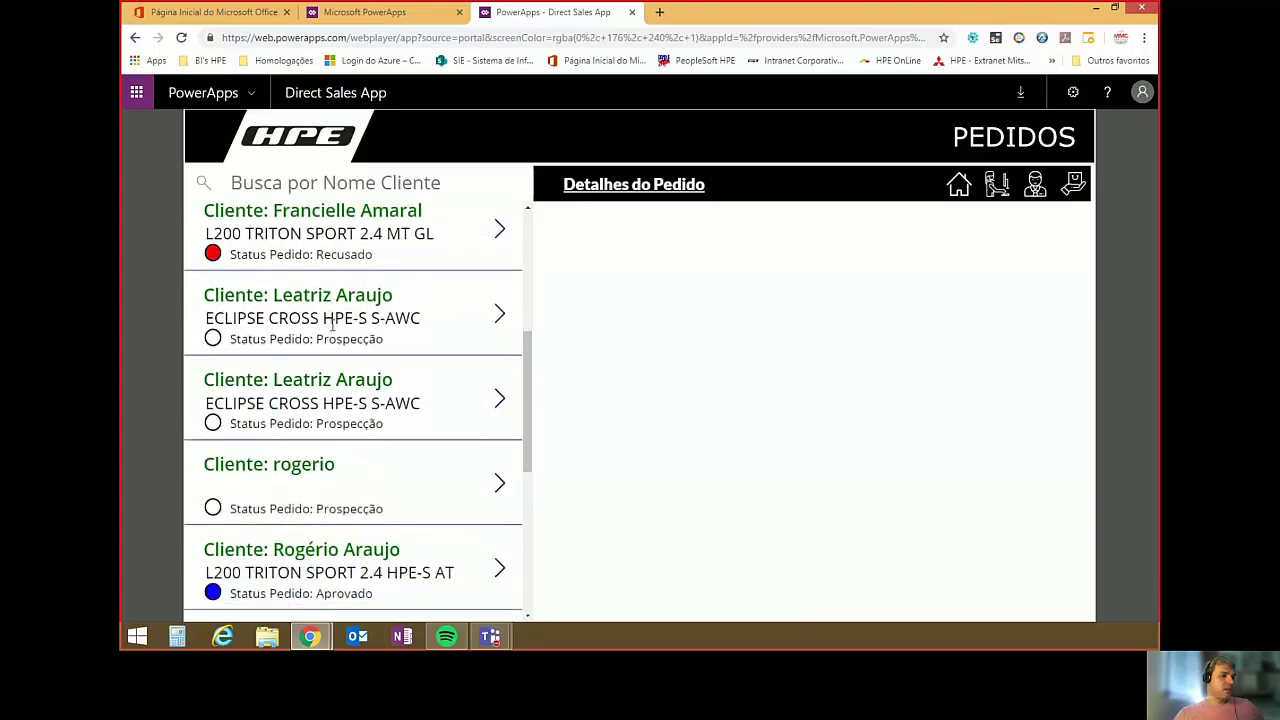
scroll(333, 325, down, 5)
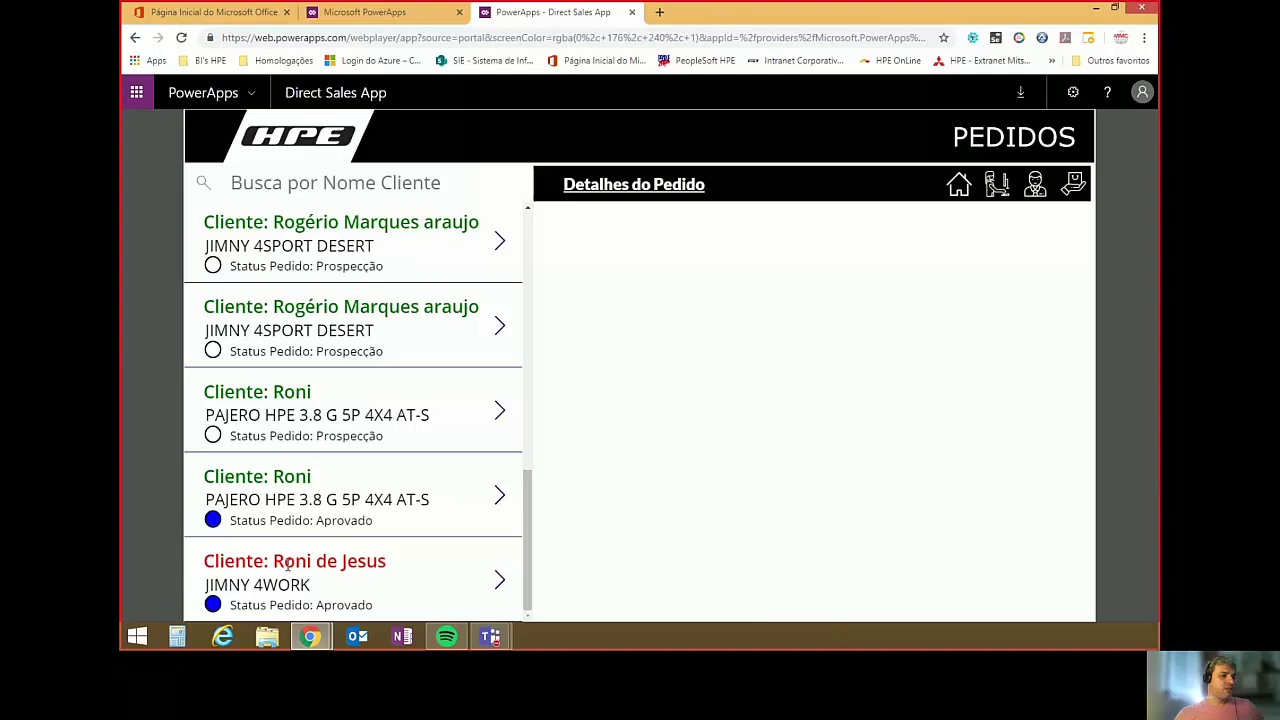
click(502, 585)
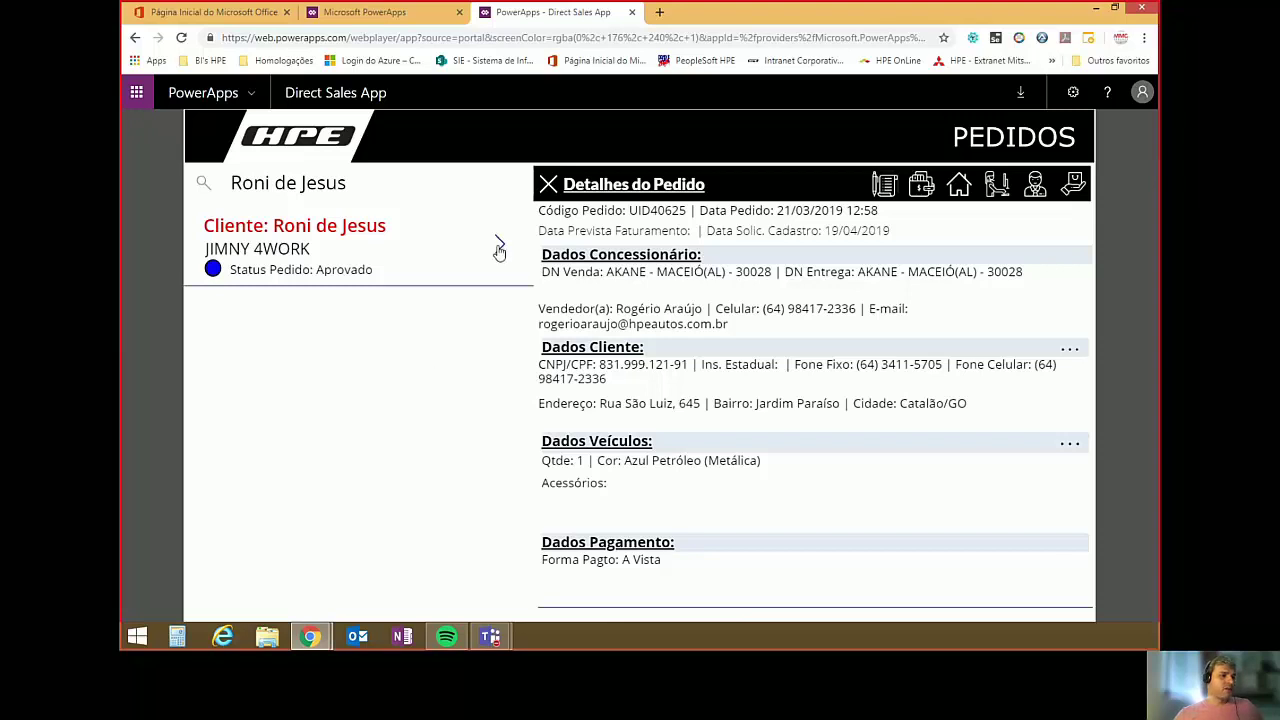
click(1070, 352)
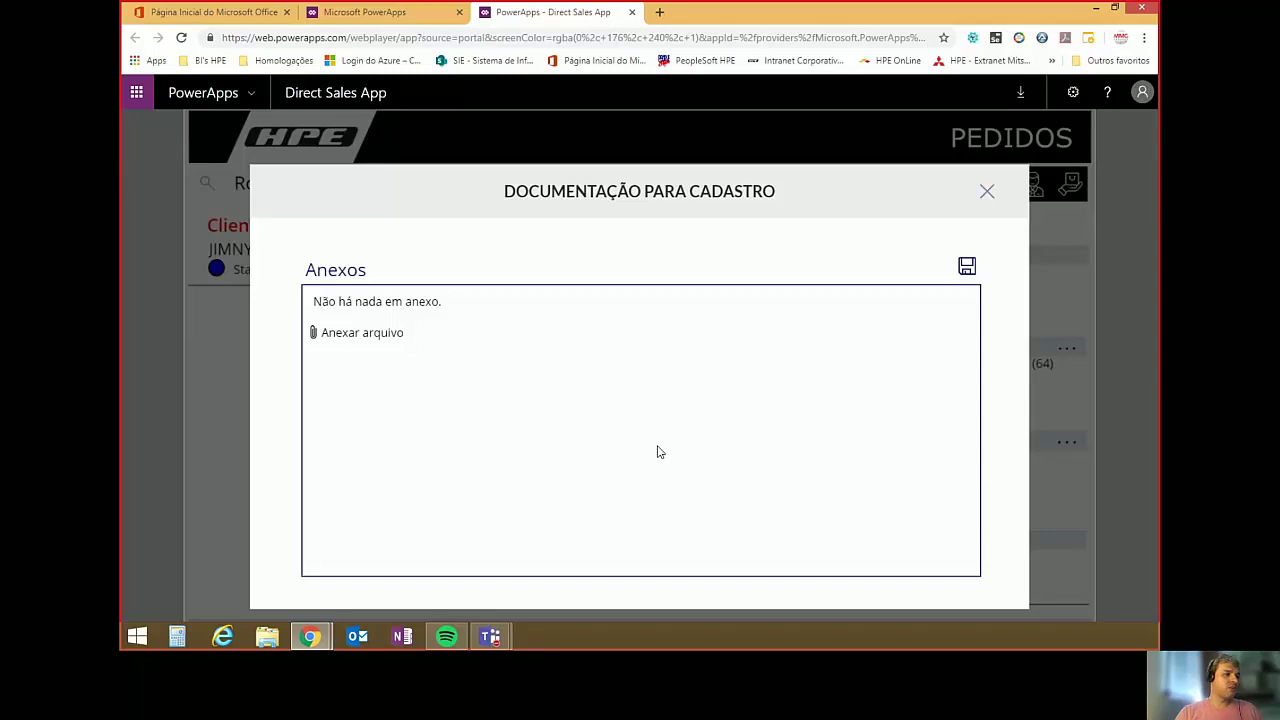
click(343, 337)
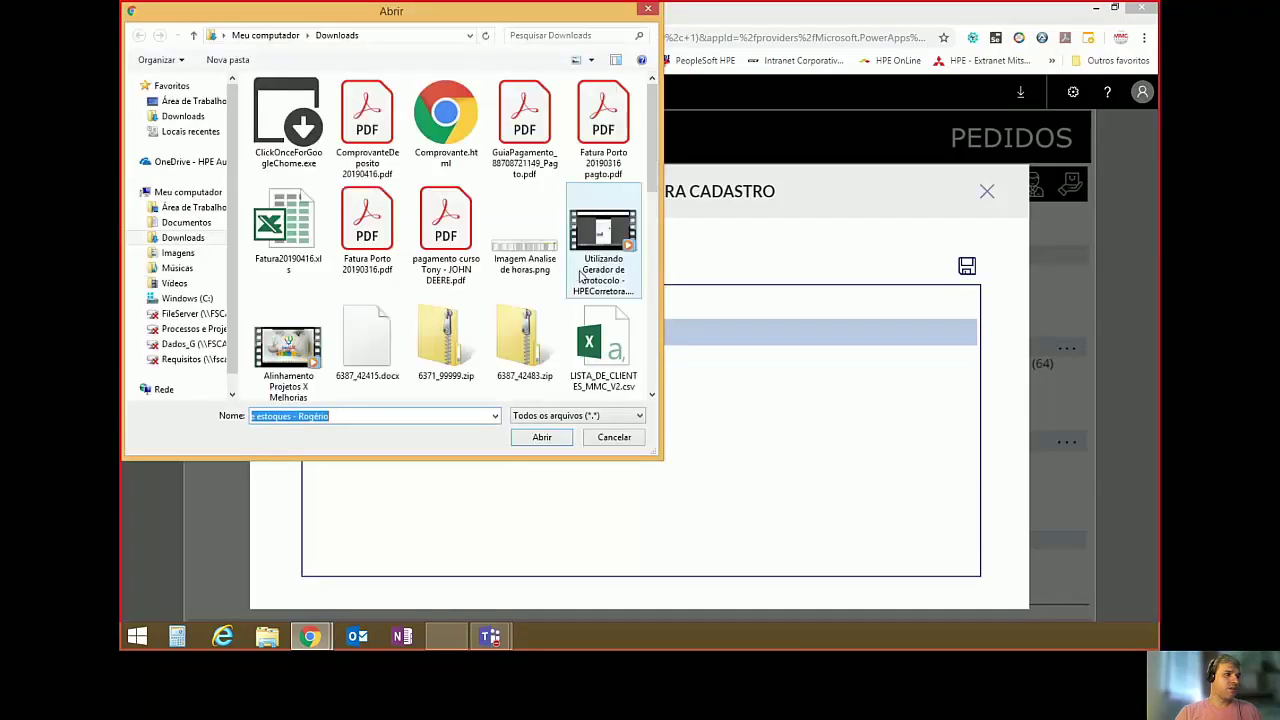
click(360, 127)
click(541, 437)
click(386, 333)
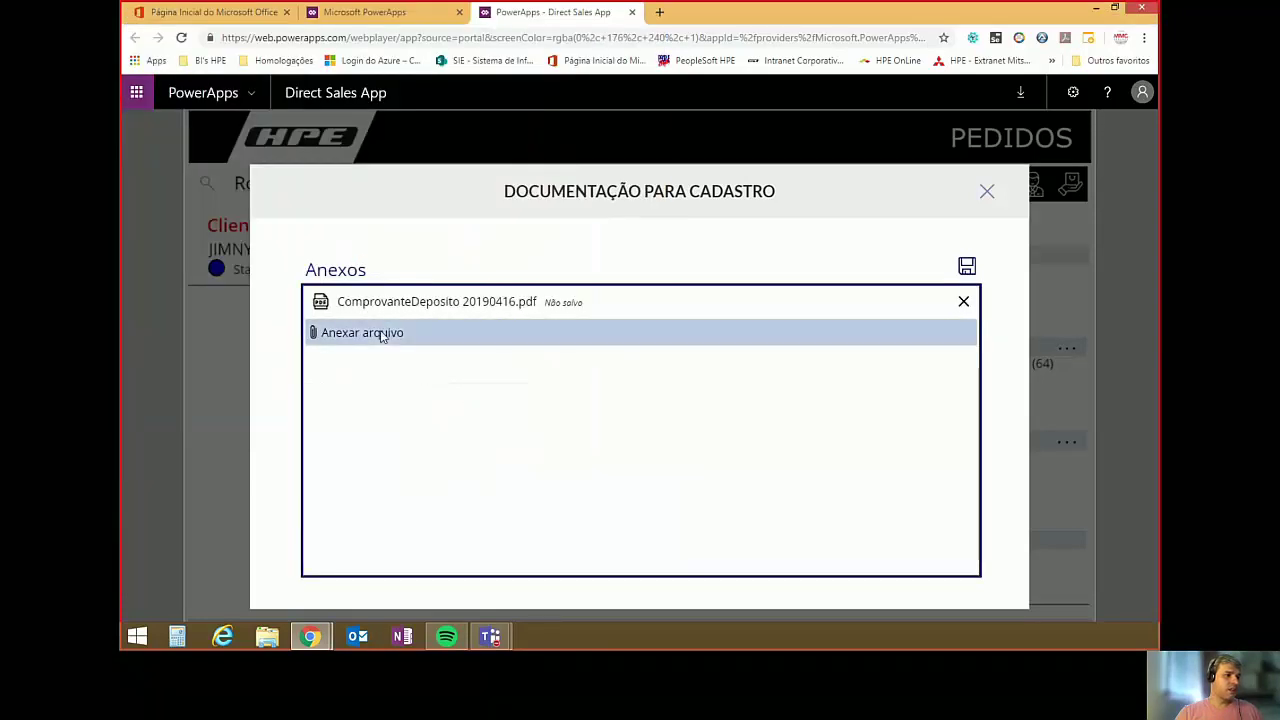
click(514, 110)
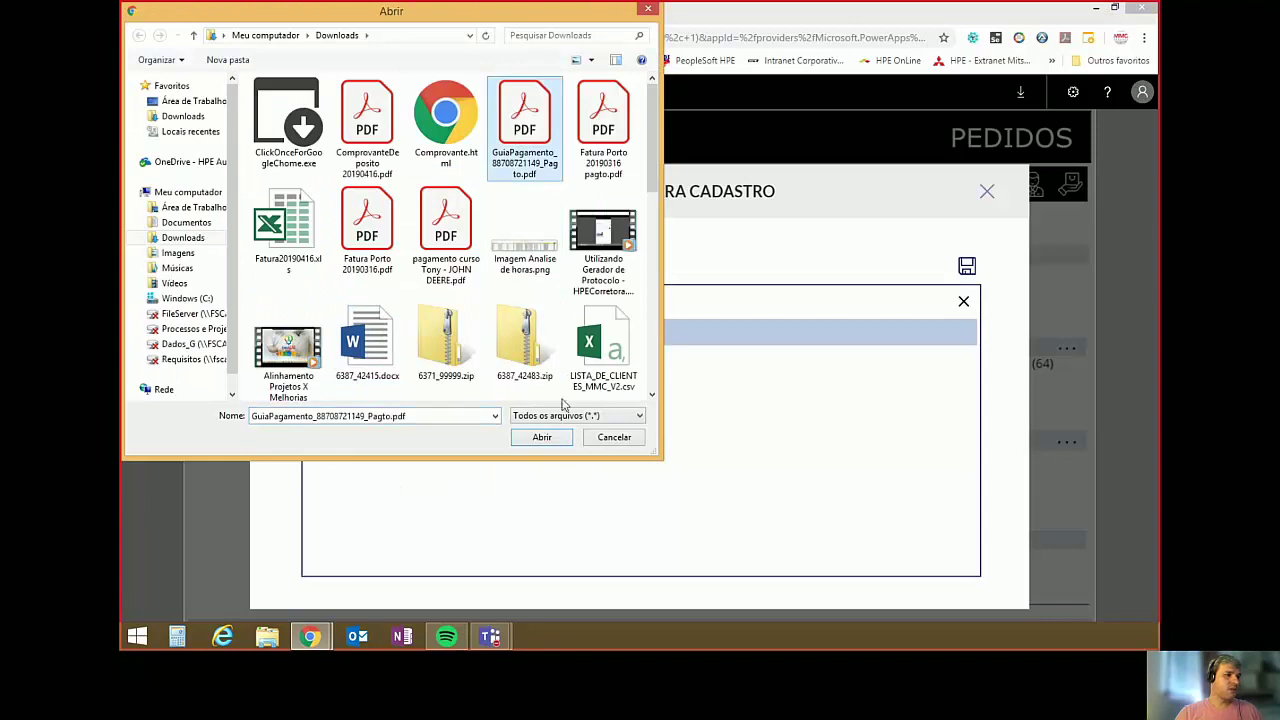
click(556, 438)
click(972, 269)
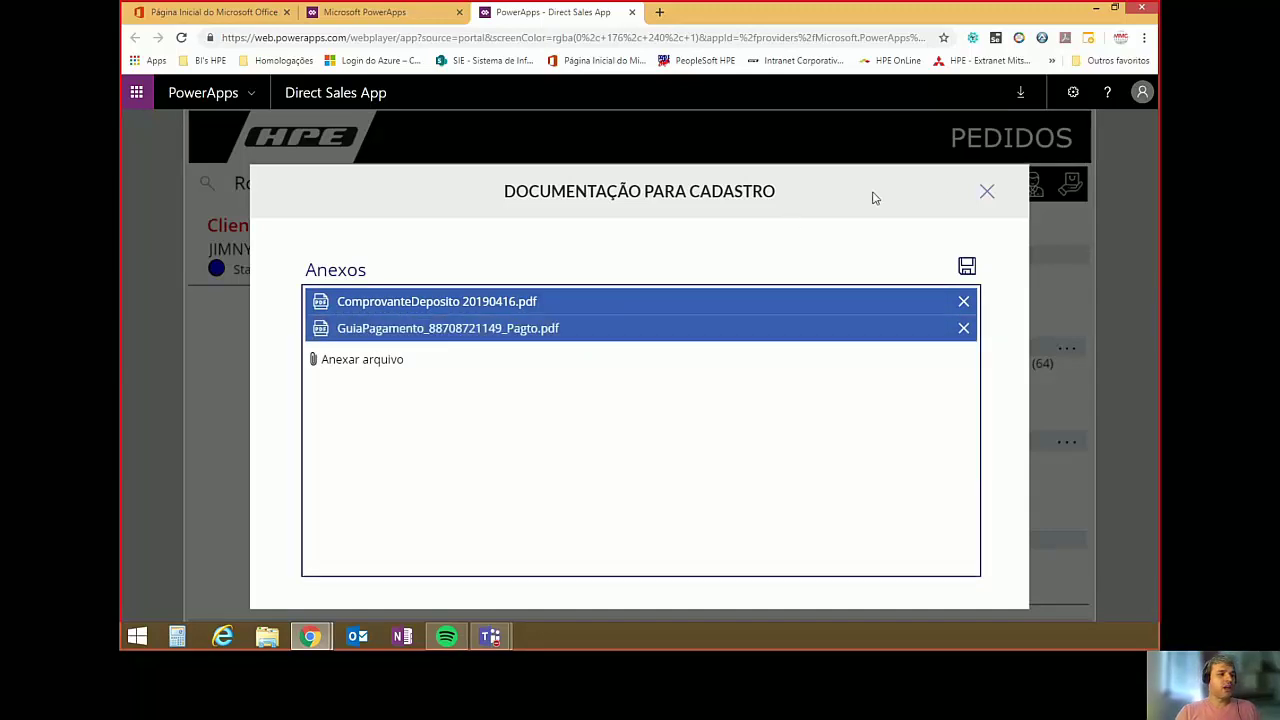
click(987, 193)
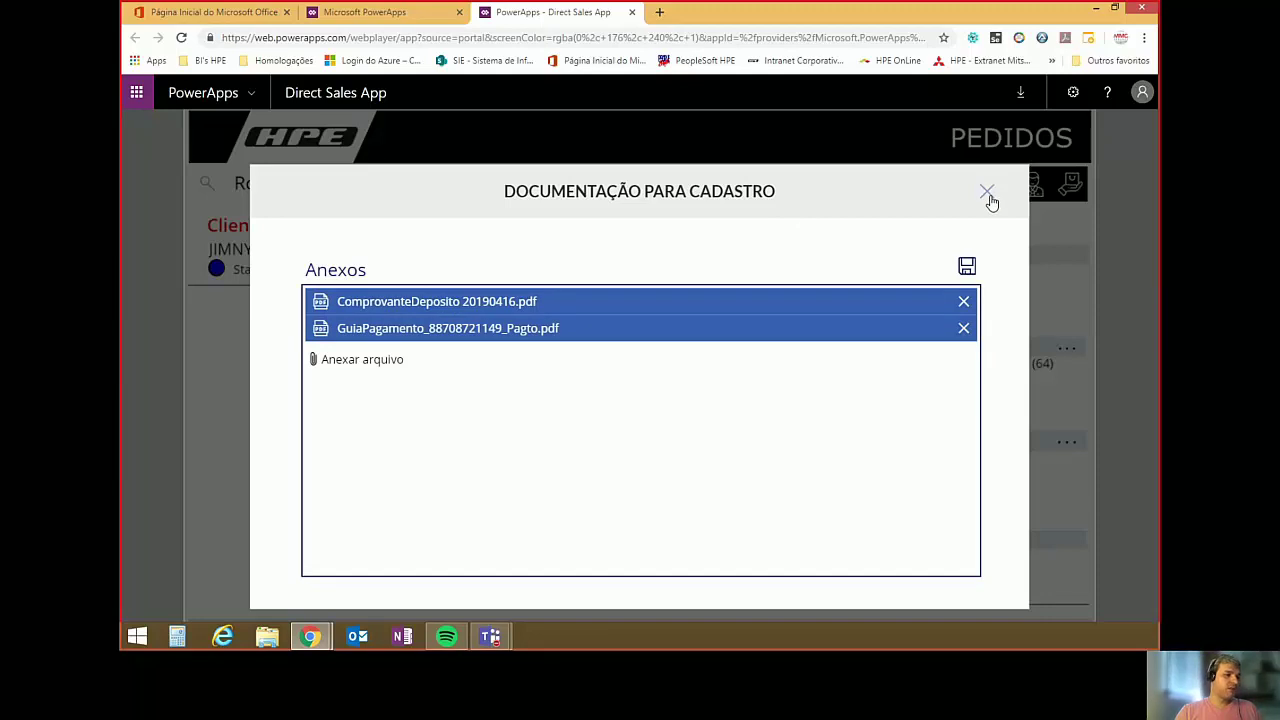
key(alt+Tab)
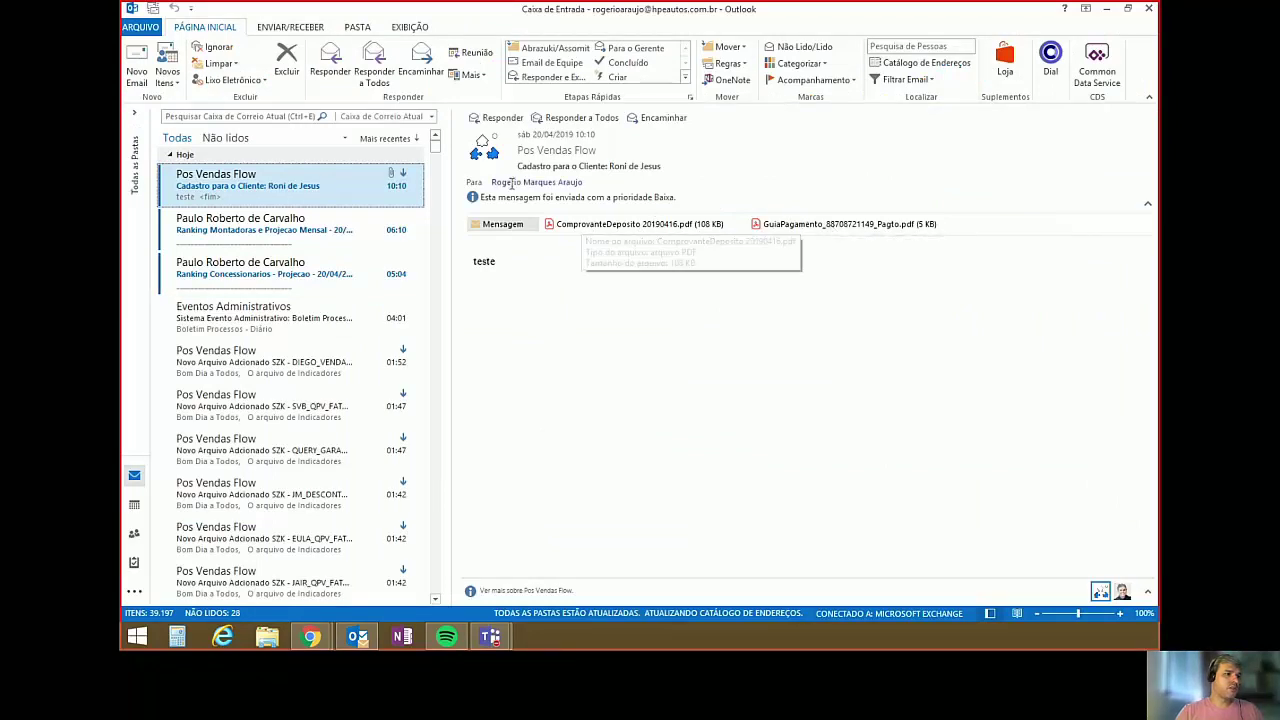
Close Outlook after checking that the Pos Vendas Flow email carries both PDFs.
click(1149, 10)
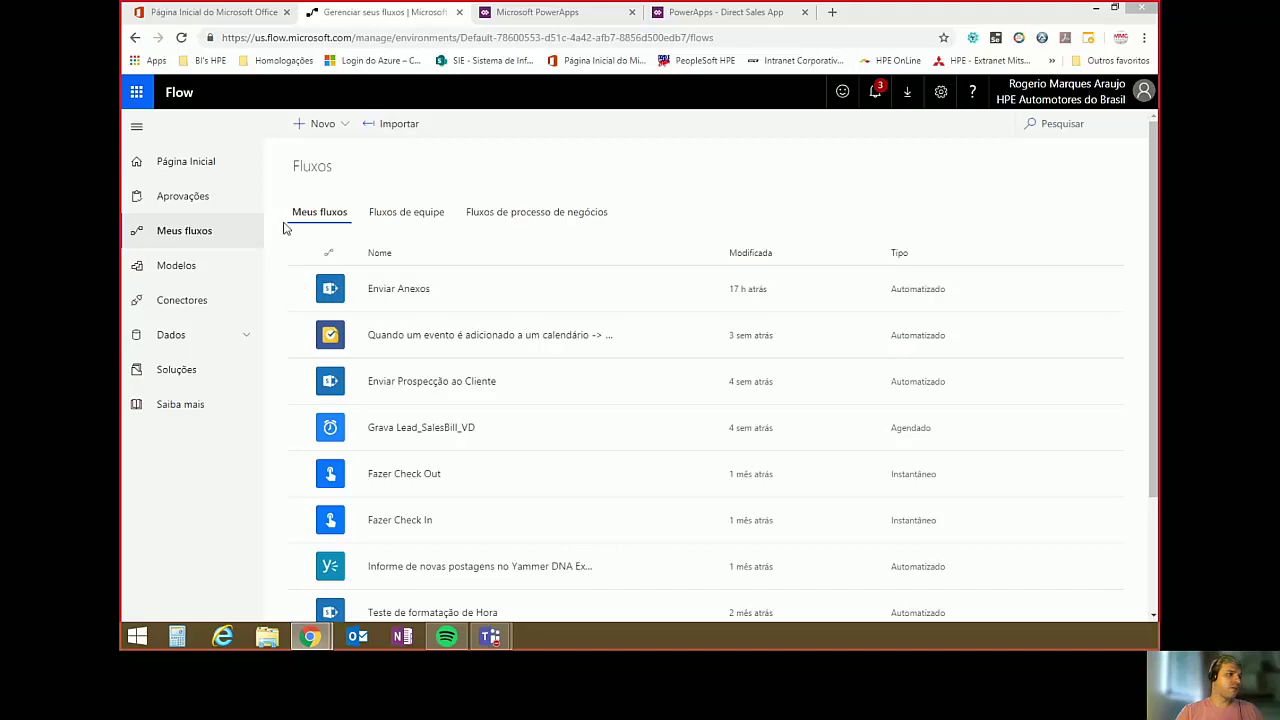
Create a new blank flow from scratch using + Novo > Criar a partir do zero.
click(336, 132)
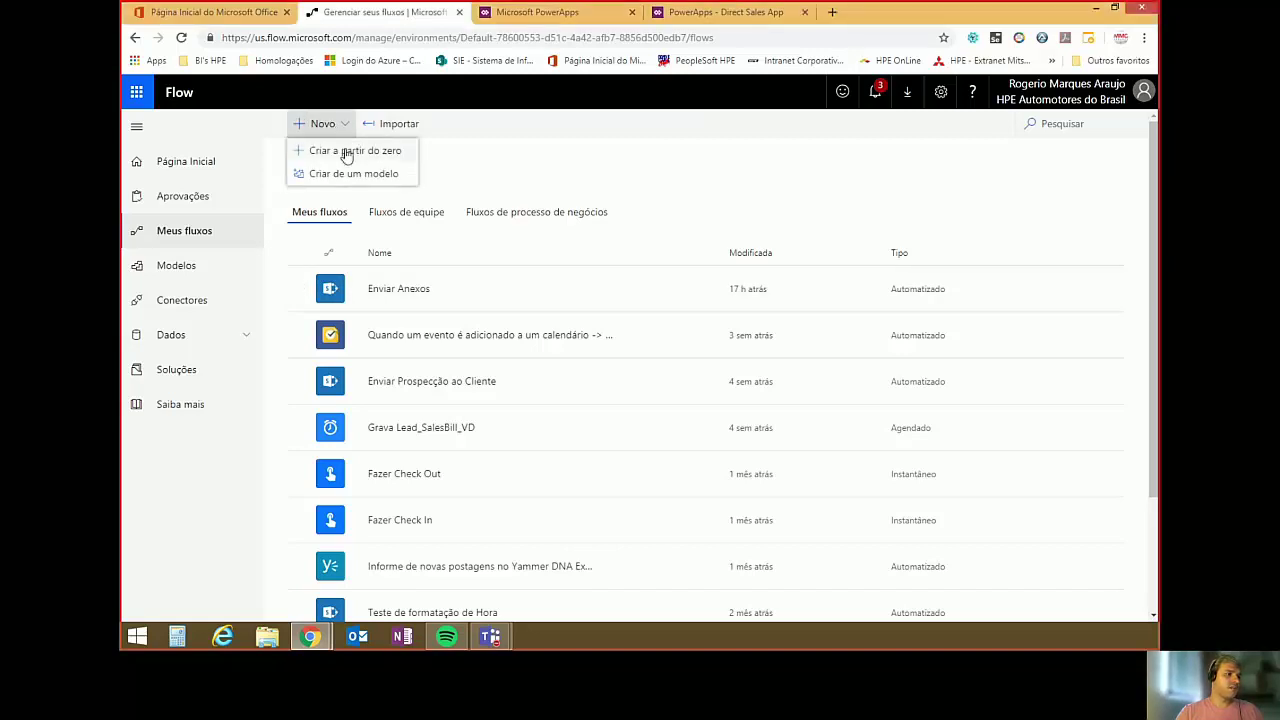
click(345, 150)
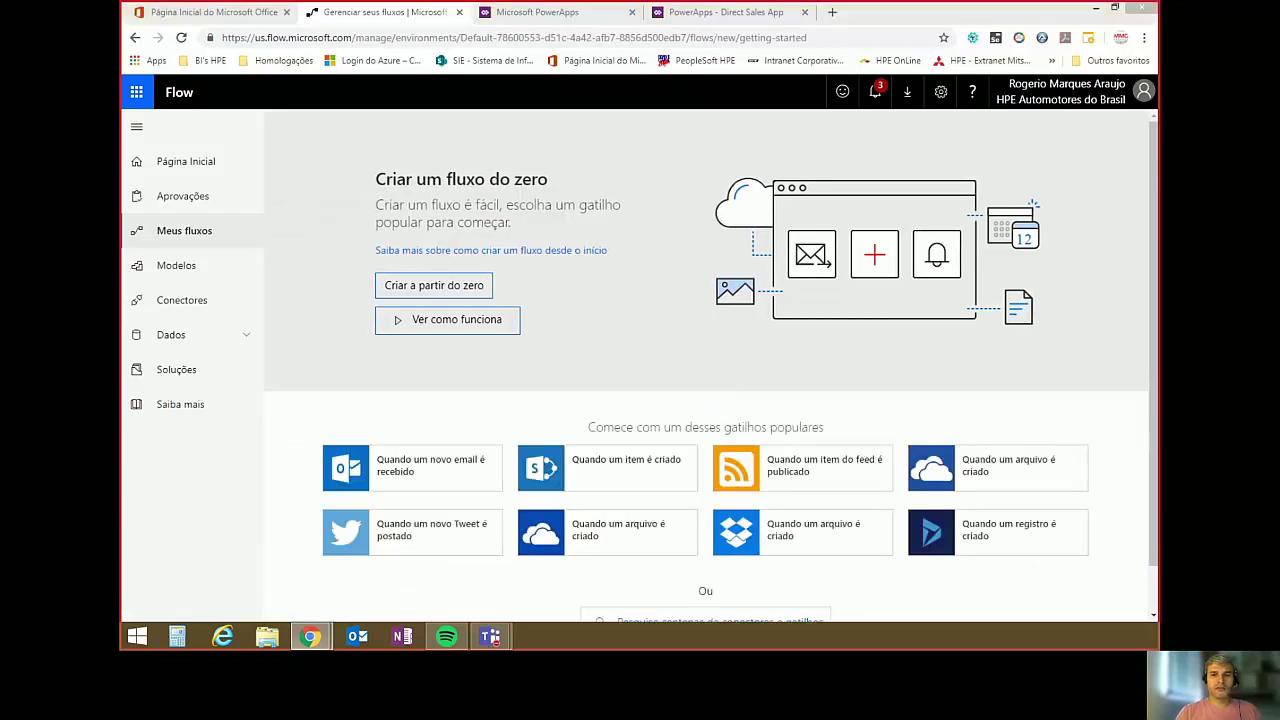
click(426, 287)
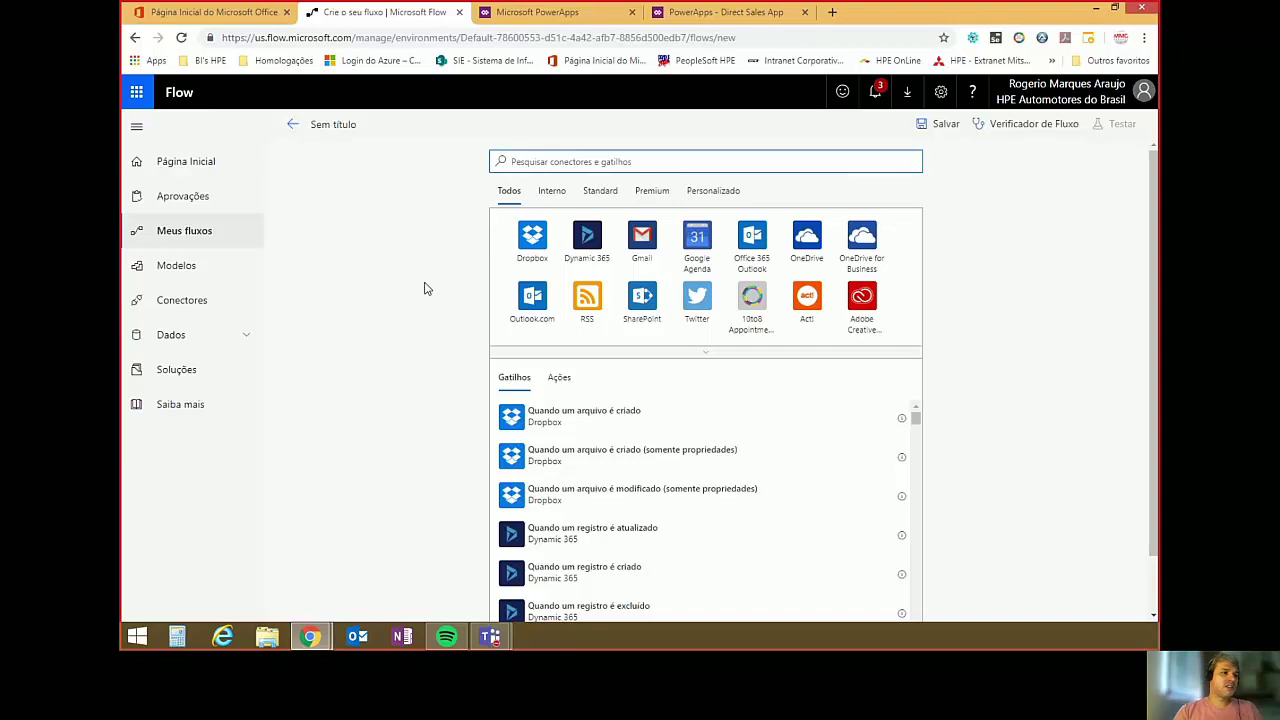
Trigger the flow with 'Quando um item é criado ou modificado' on DevOps Office 365's SALESBILL_VD_SP list.
text(quando um item)
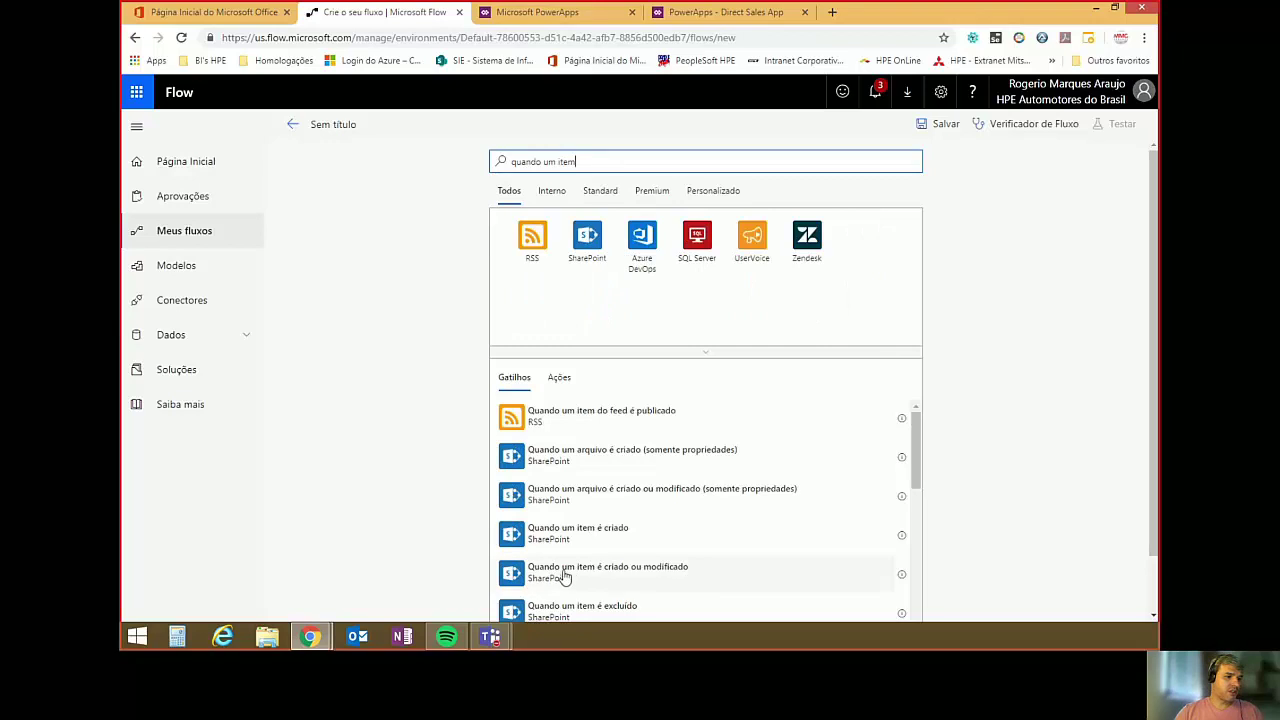
click(562, 577)
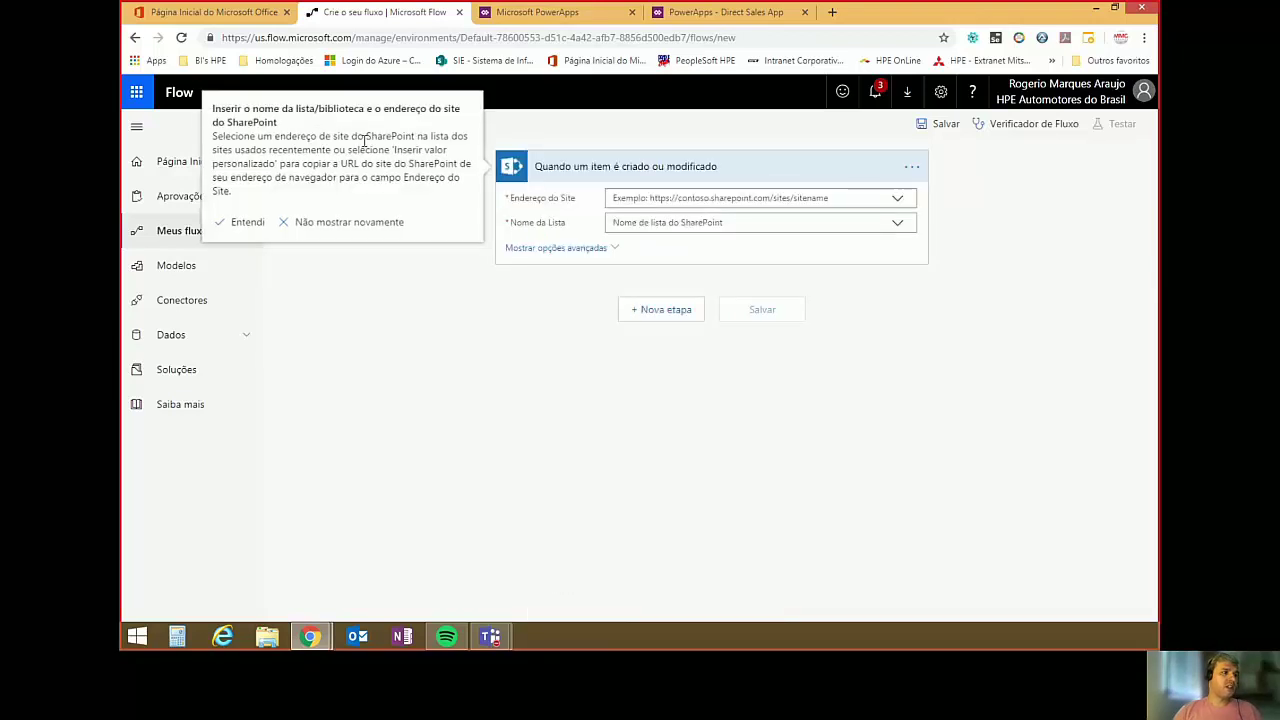
click(252, 224)
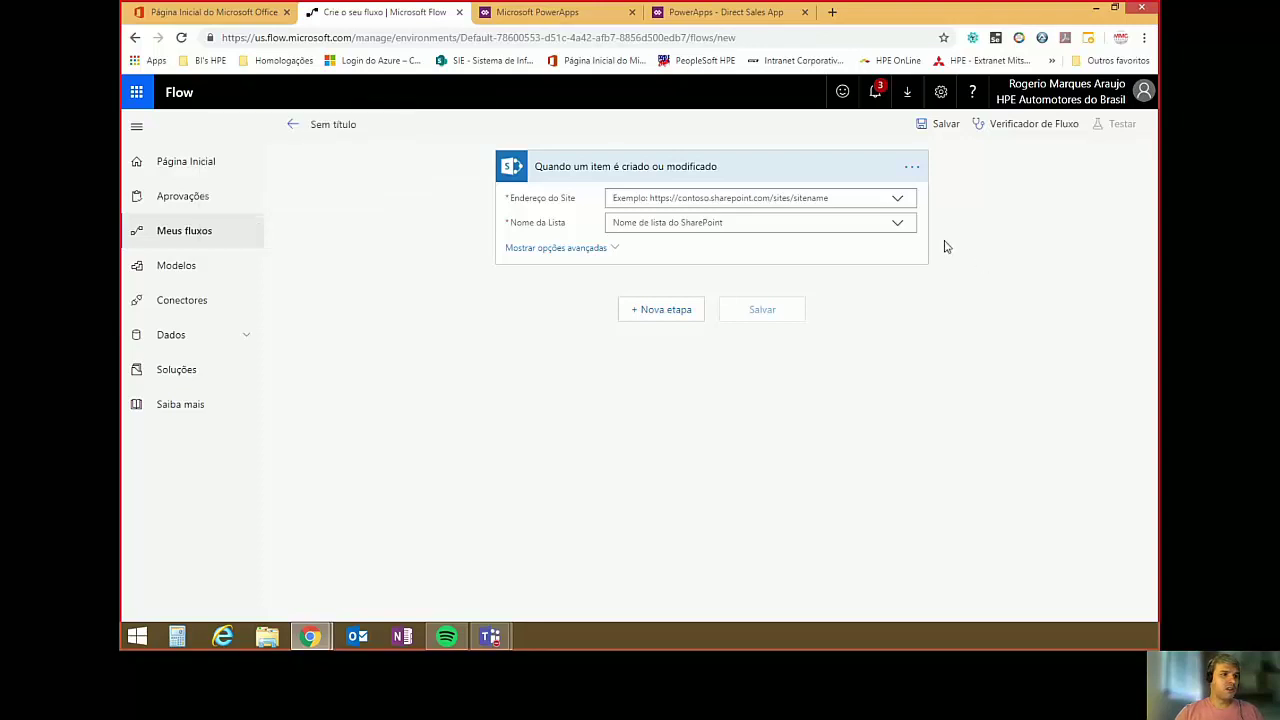
click(897, 199)
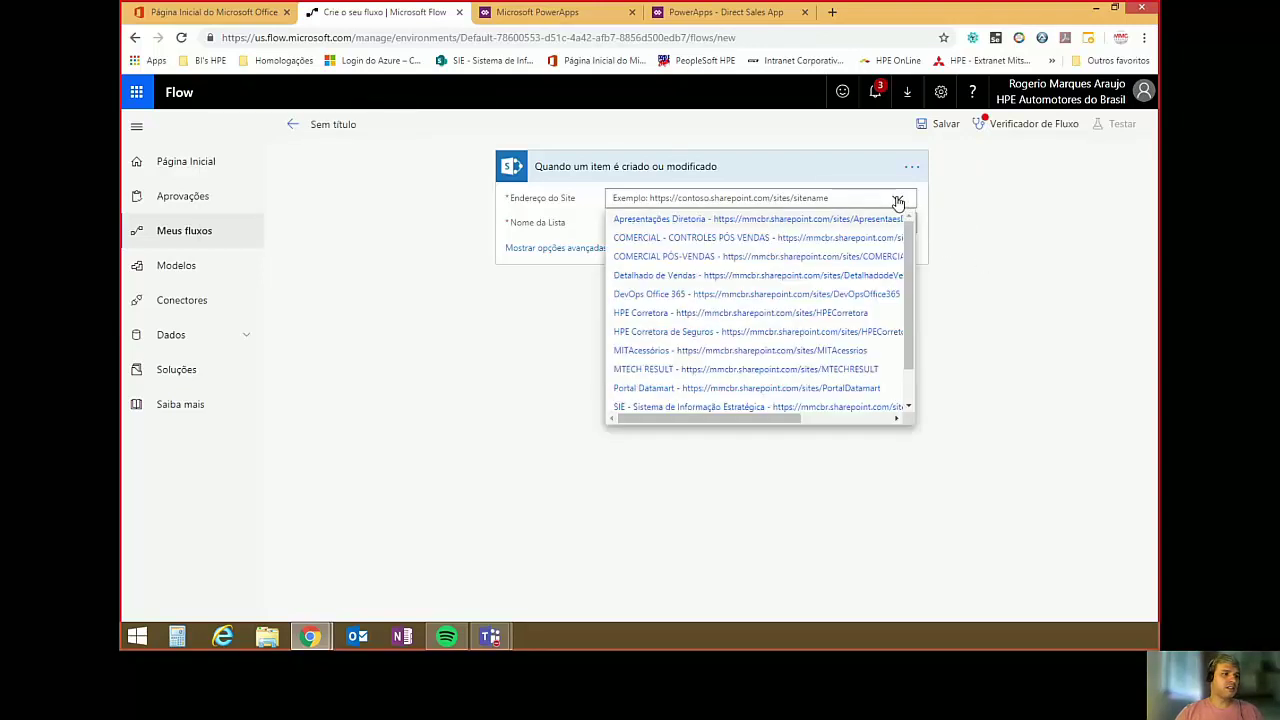
click(629, 296)
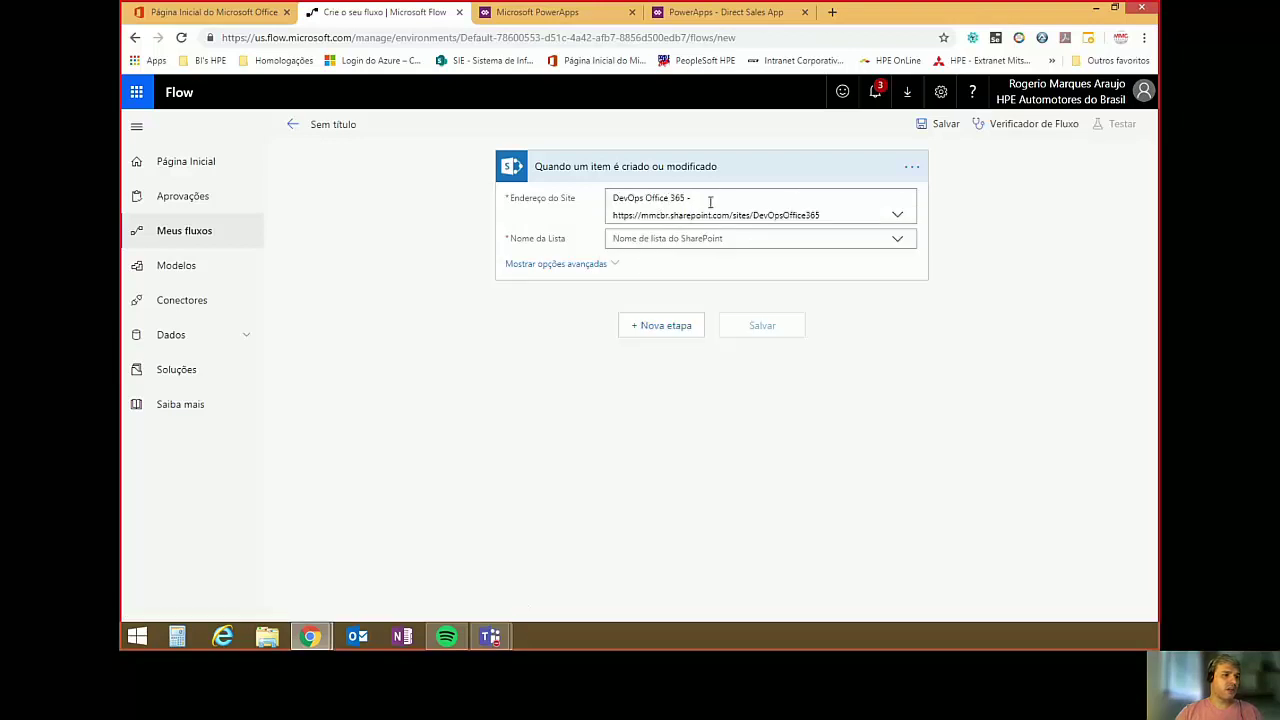
click(898, 242)
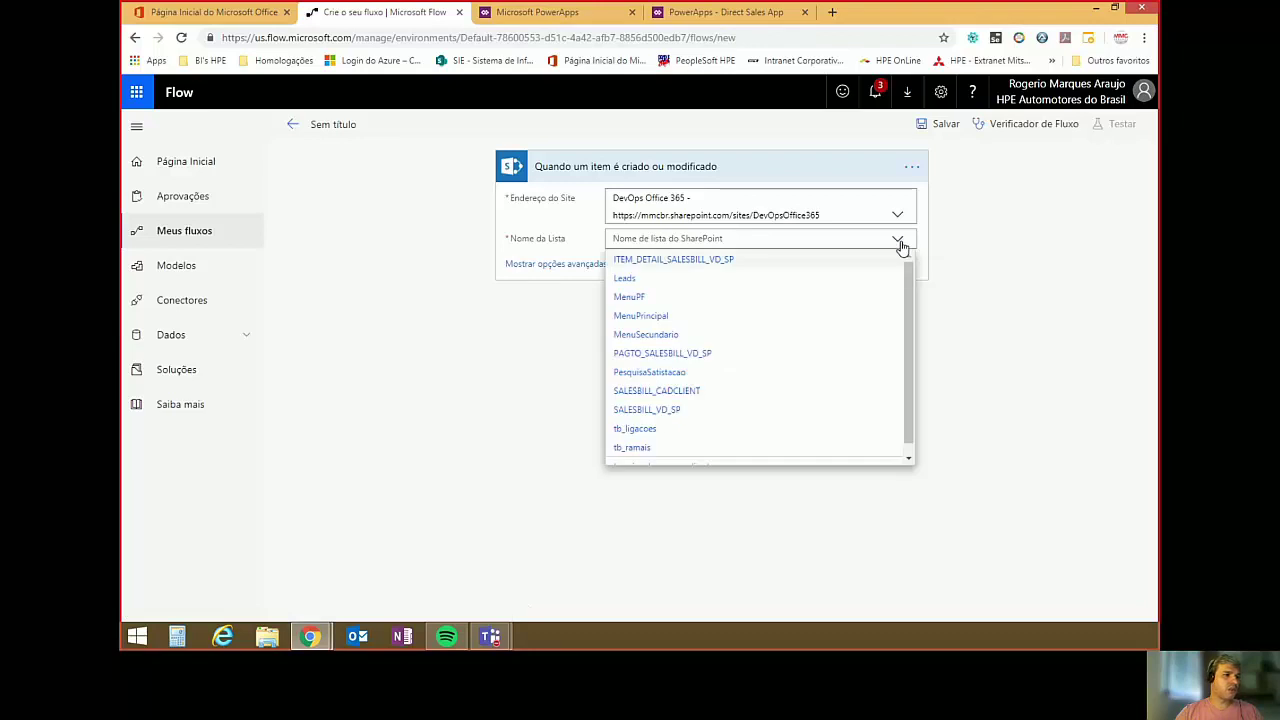
click(660, 410)
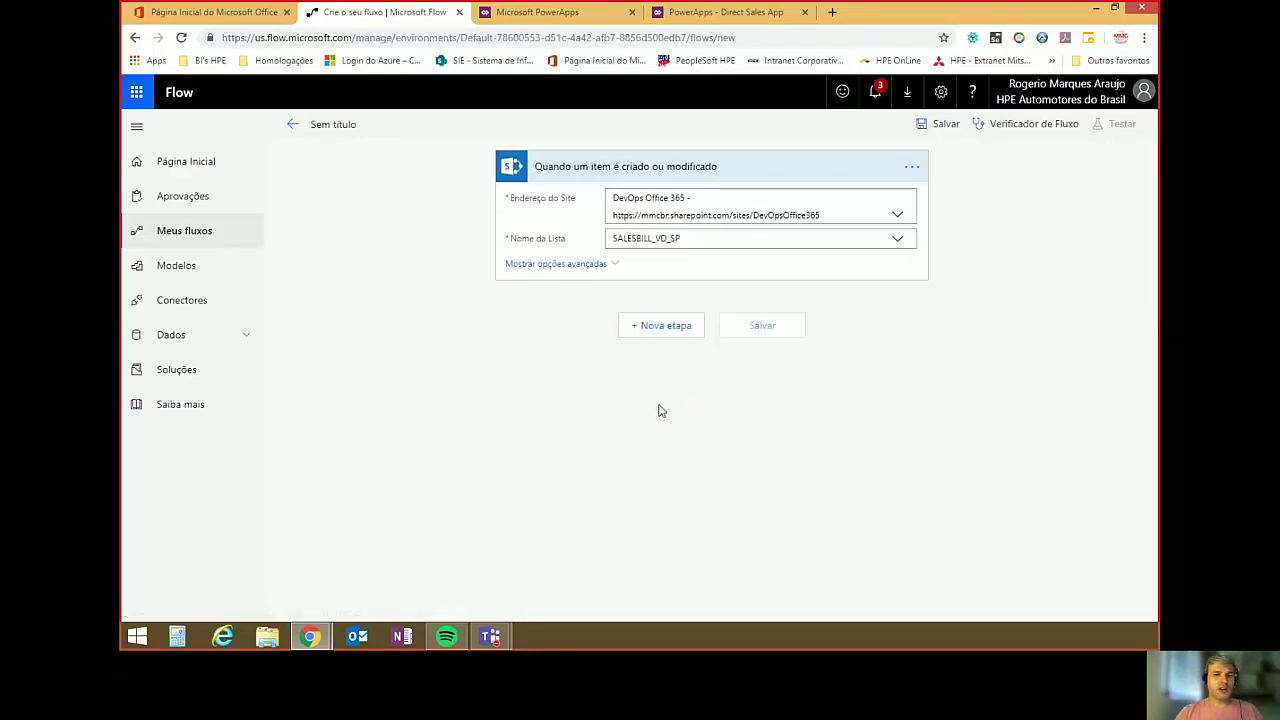
click(672, 330)
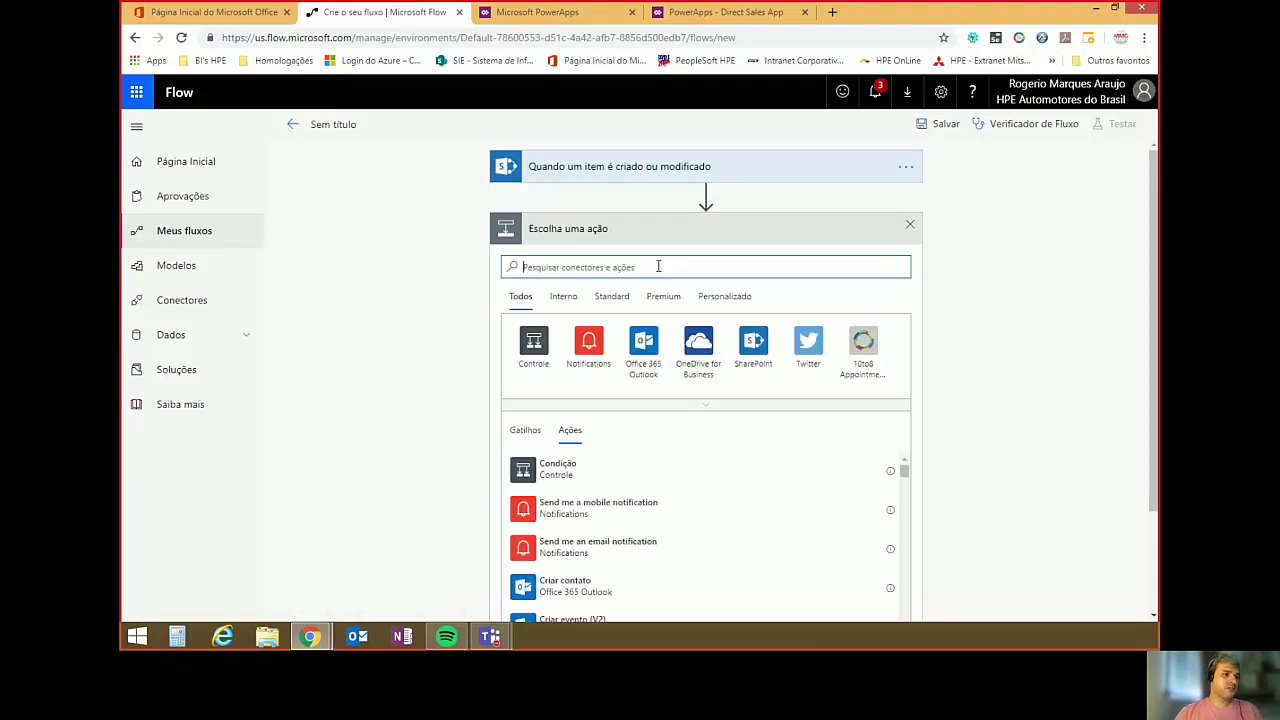
Add an Obter anexos action pointed at the DevOps Office 365 site's SALESBILL_VD_SP list.
text(obter anexos)
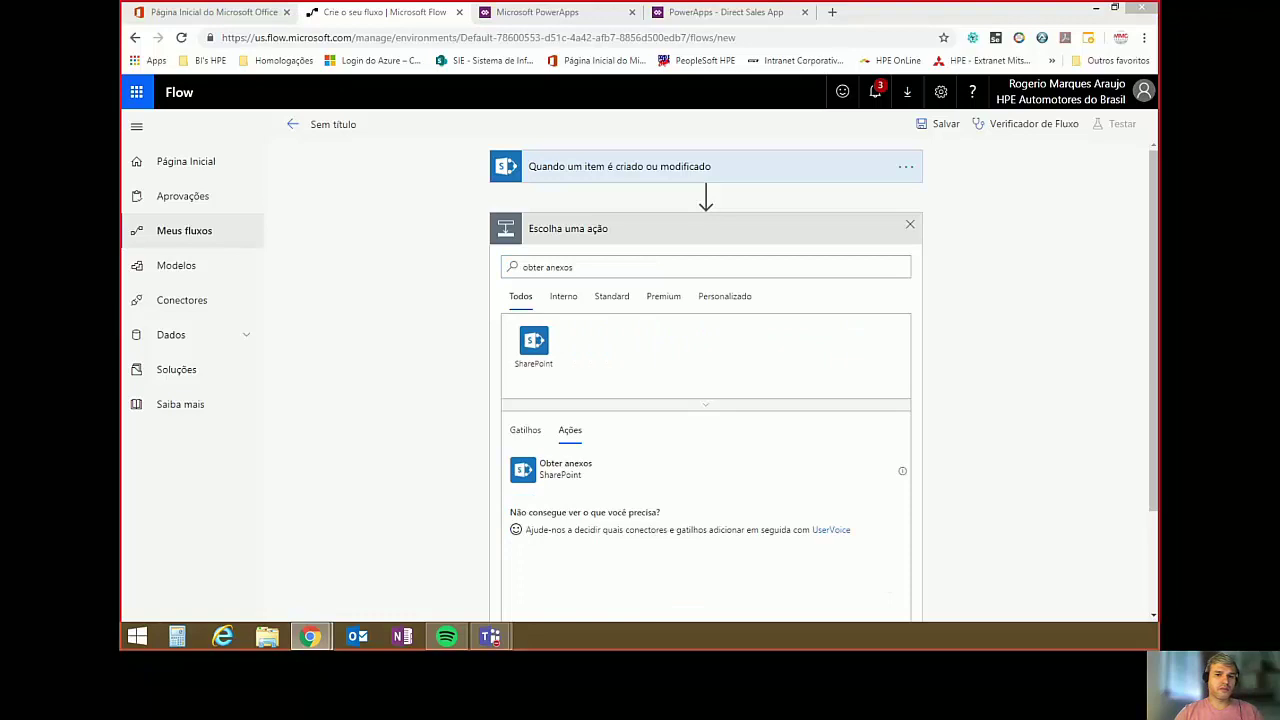
click(566, 470)
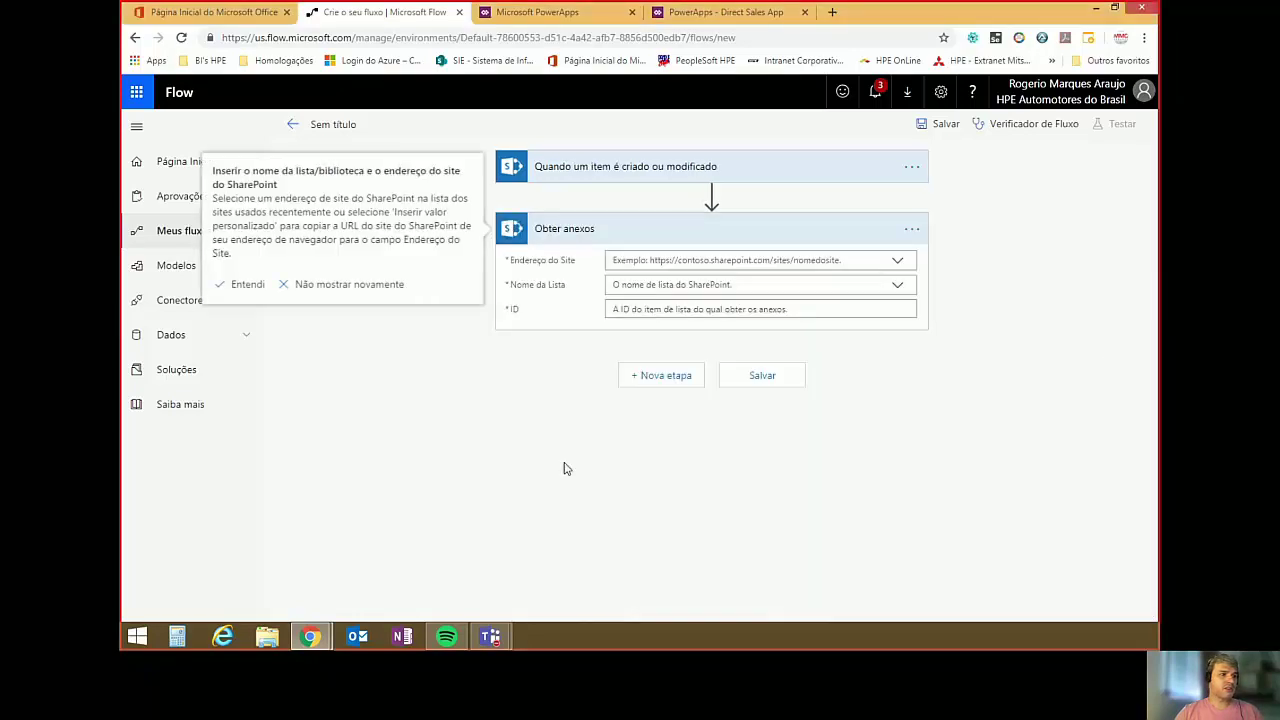
click(897, 262)
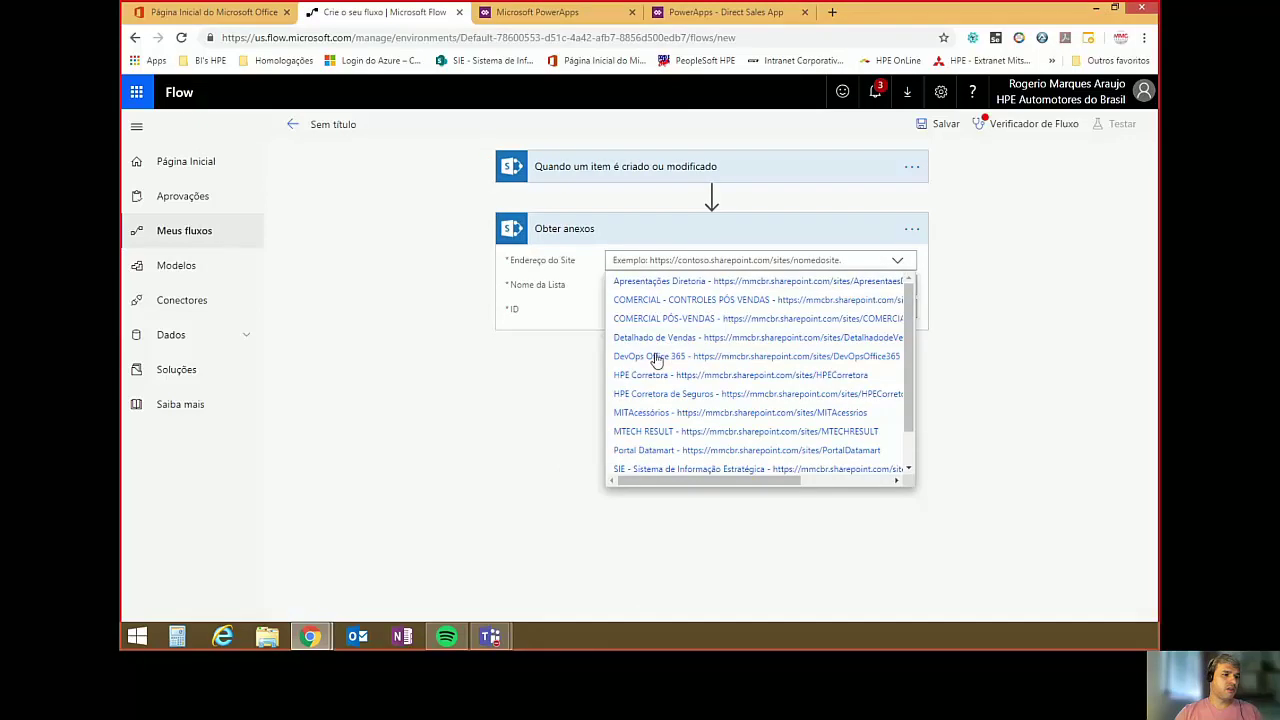
click(655, 358)
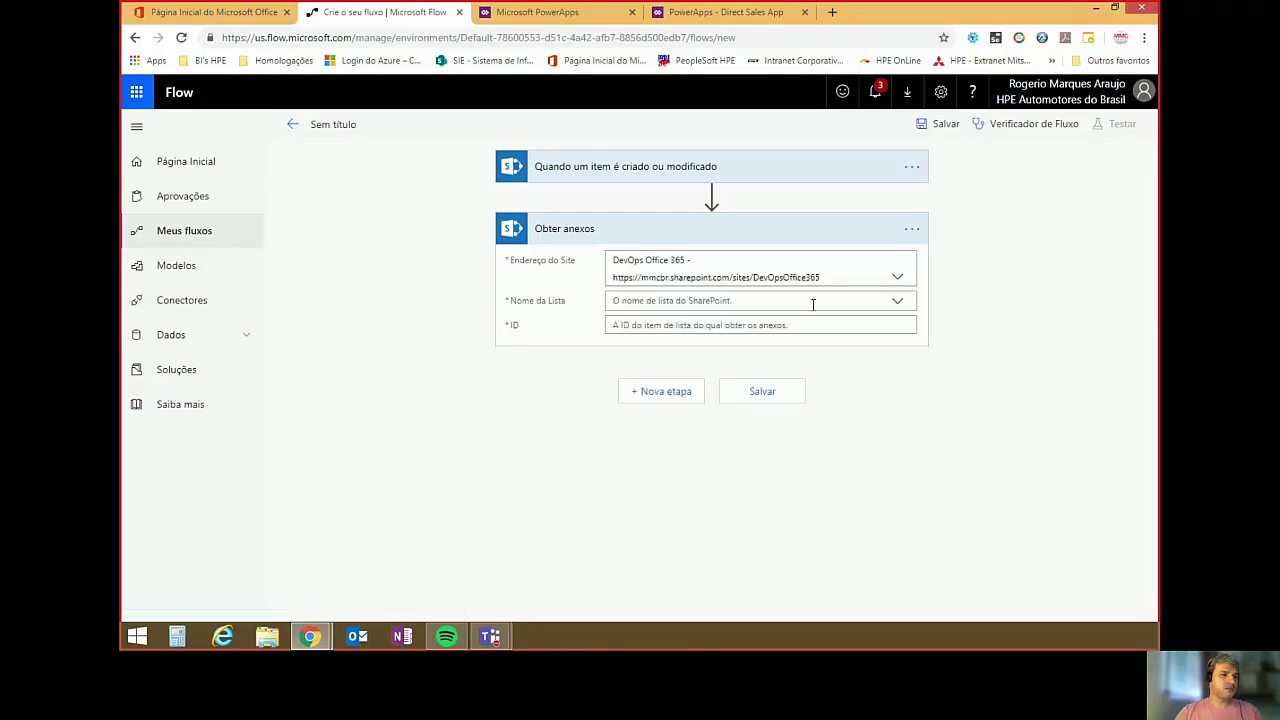
click(896, 302)
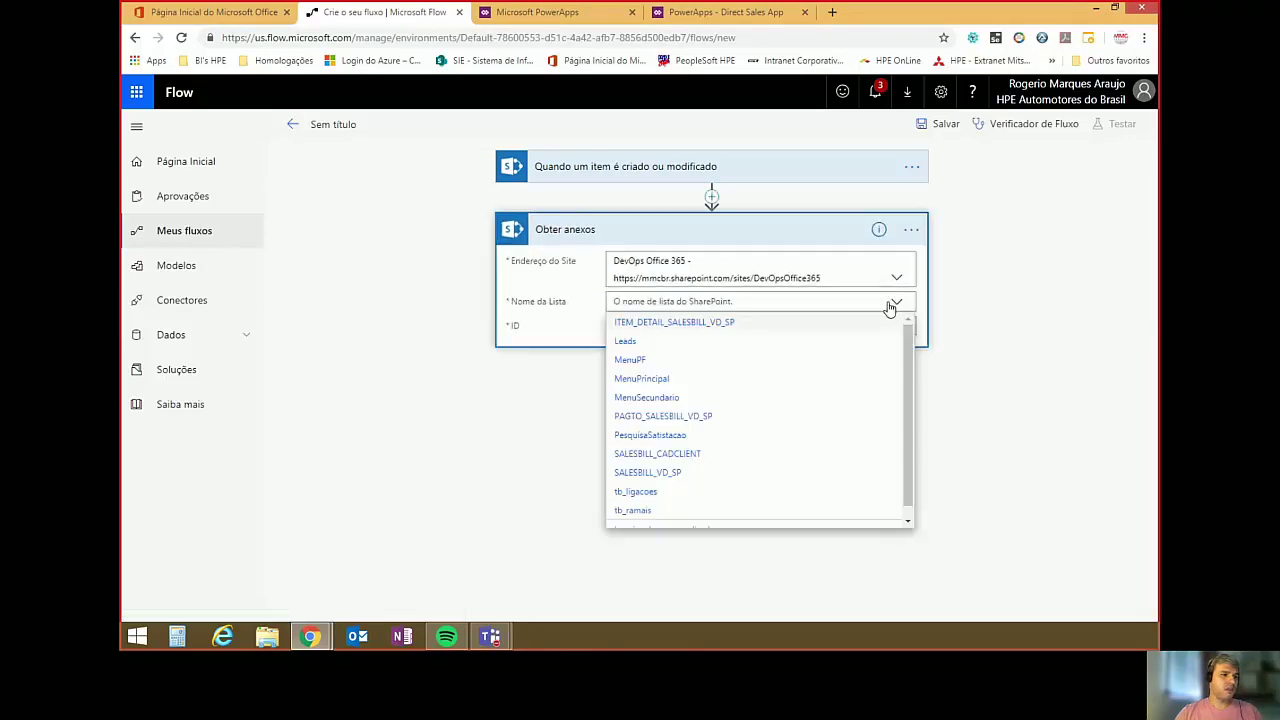
click(675, 475)
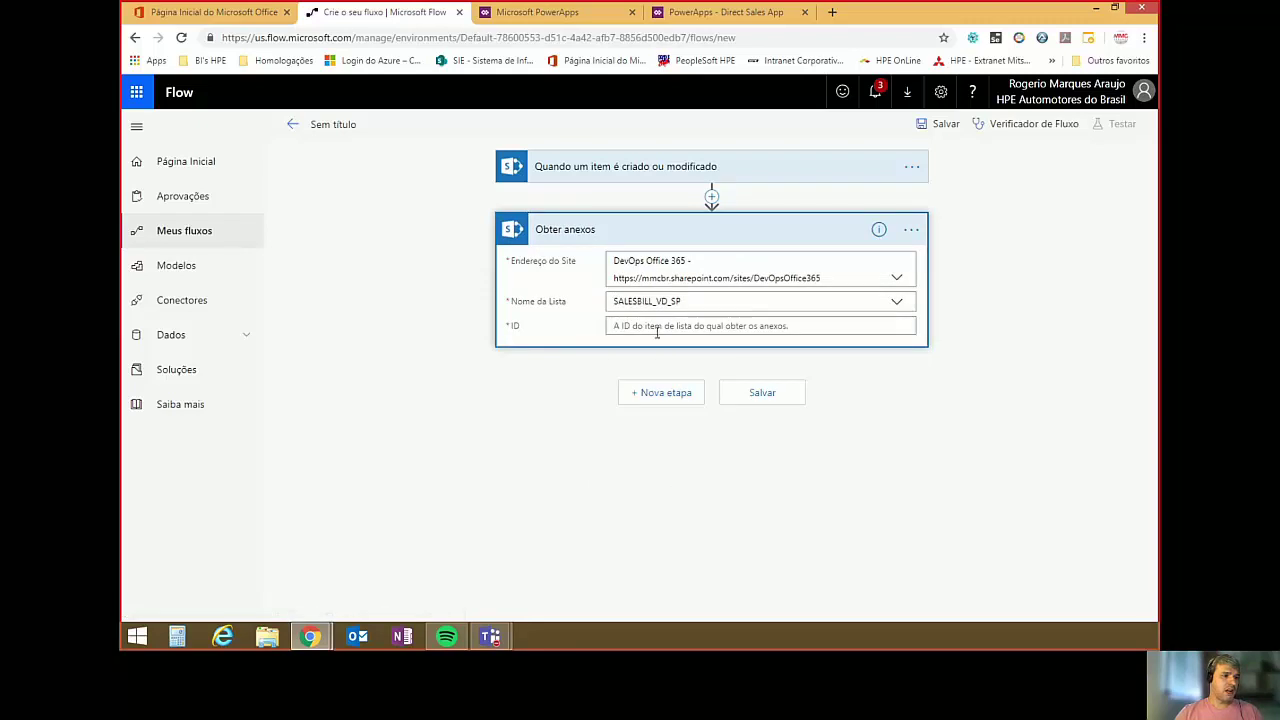
Fill the Obter anexos ID field with the trigger item's ID from dynamic content.
click(657, 328)
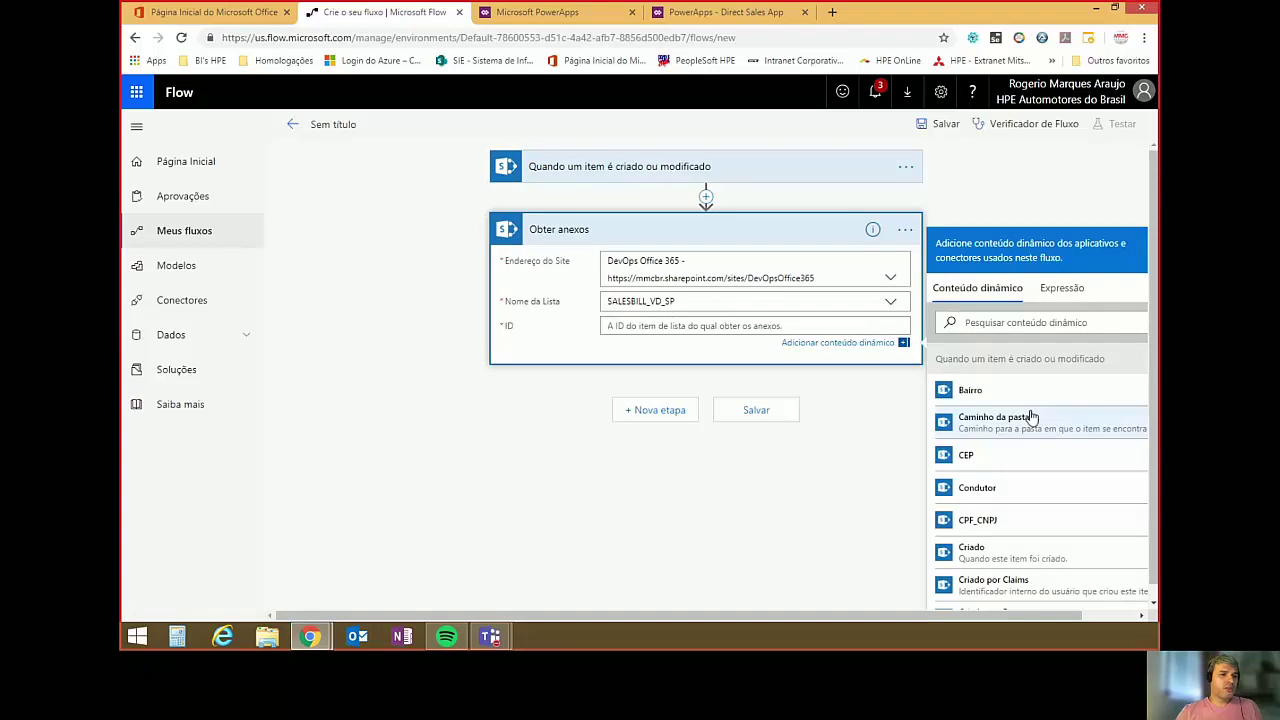
scroll(1031, 417, down, 1)
scroll(1031, 417, down, 2)
scroll(1031, 417, down, 5)
click(1010, 322)
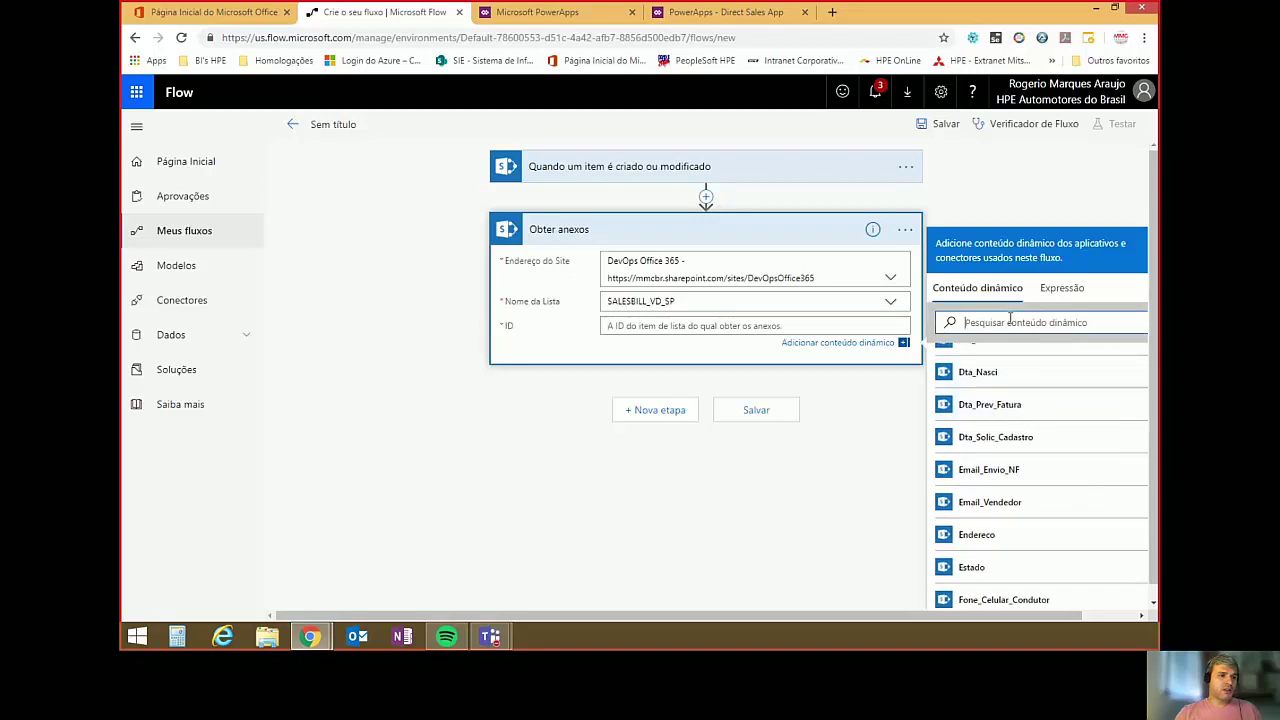
text(id)
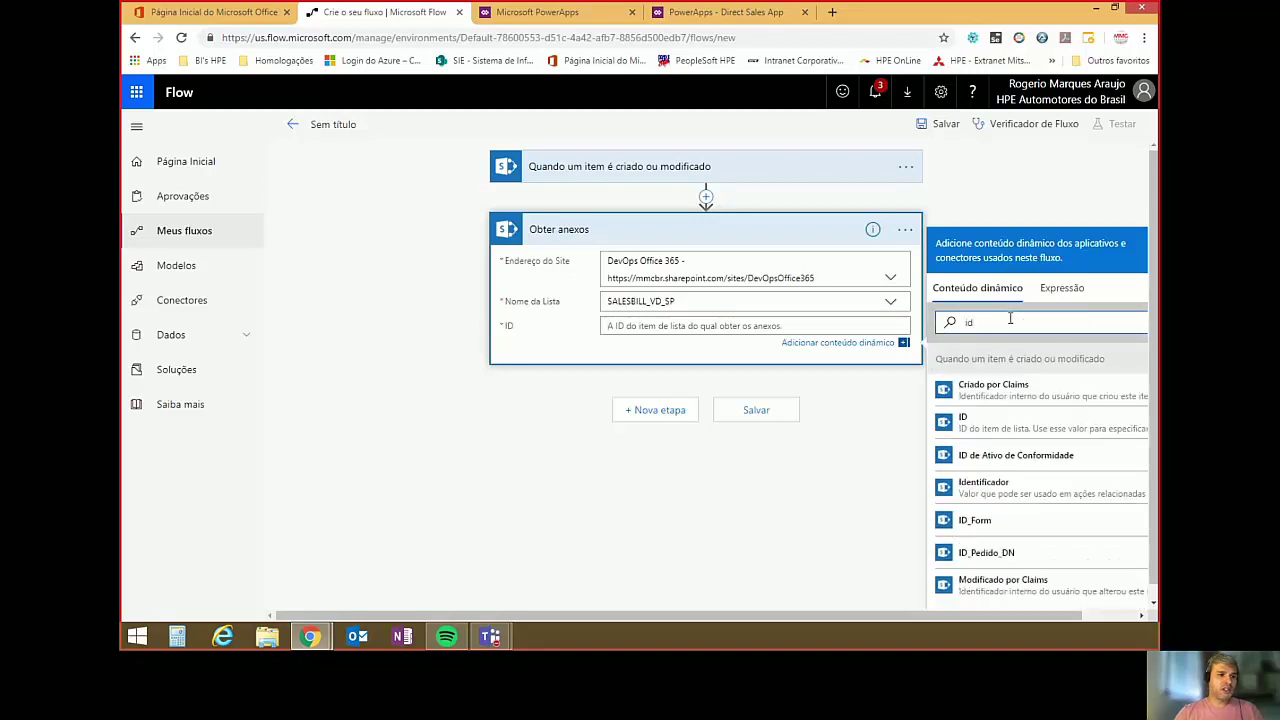
click(990, 424)
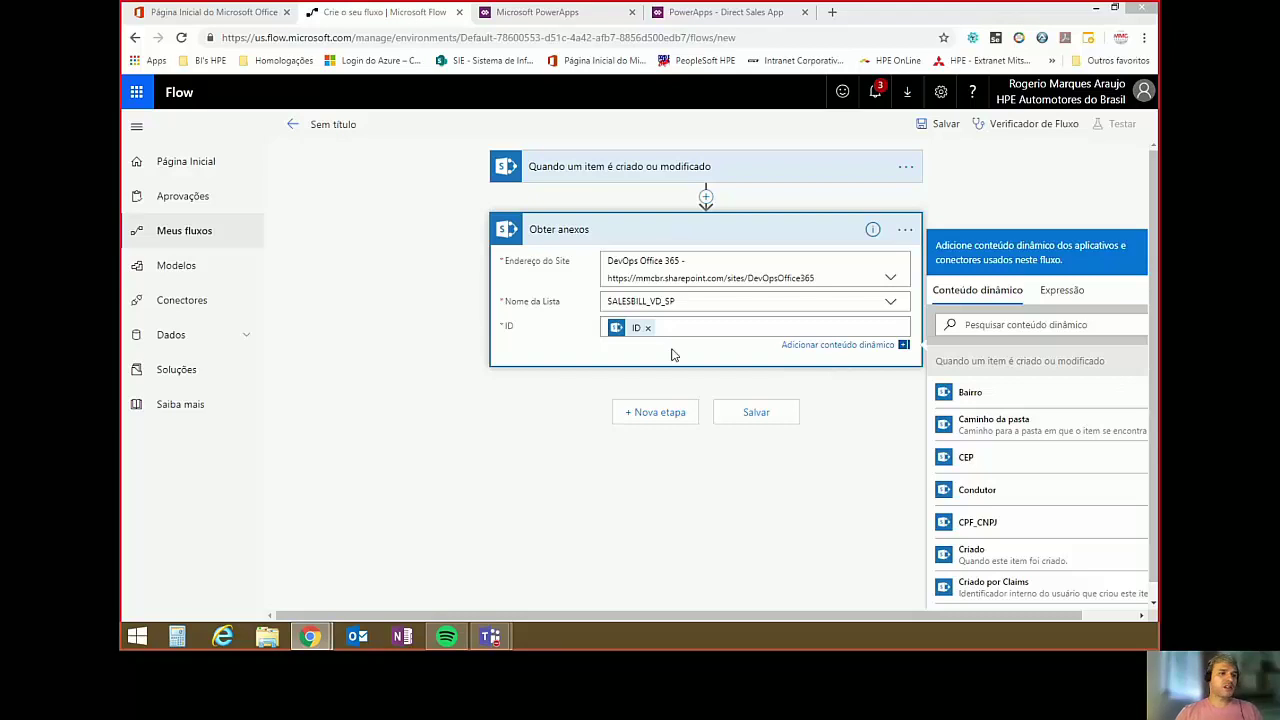
click(660, 413)
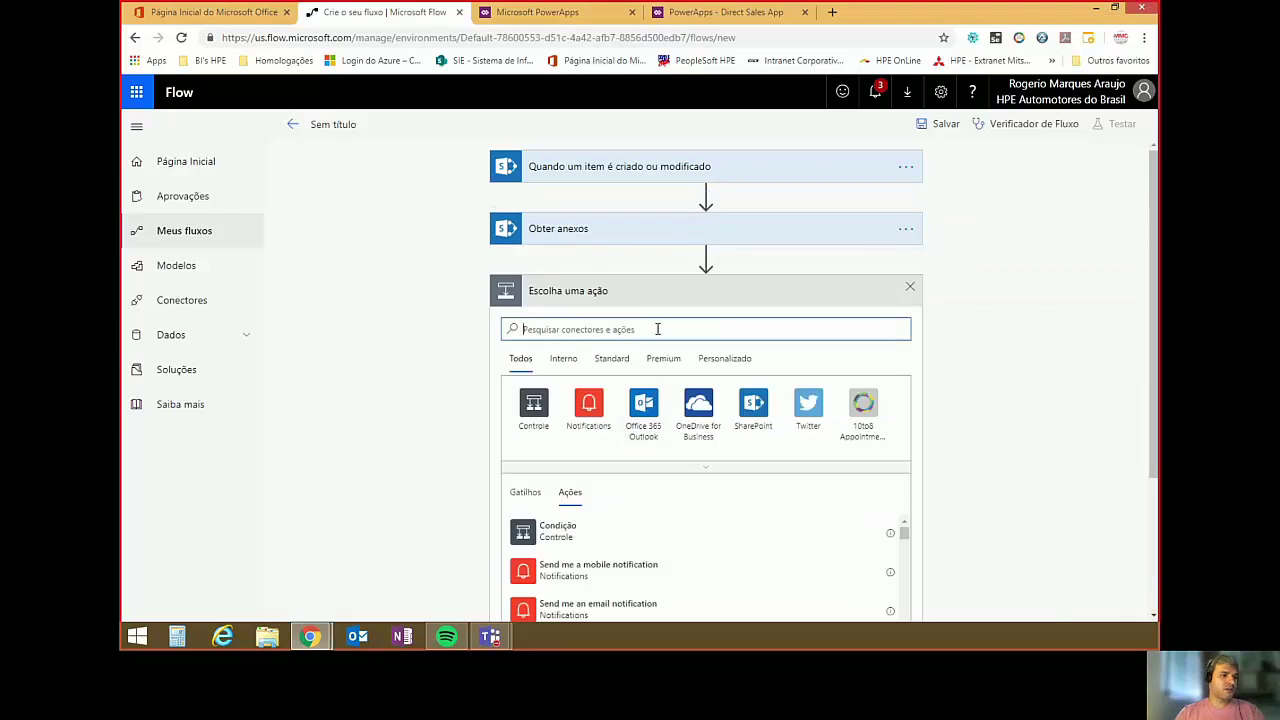
Add an Inicializar variável step renamed MatrizAnexos, declaring varAnexos of type Matriz.
text(va)
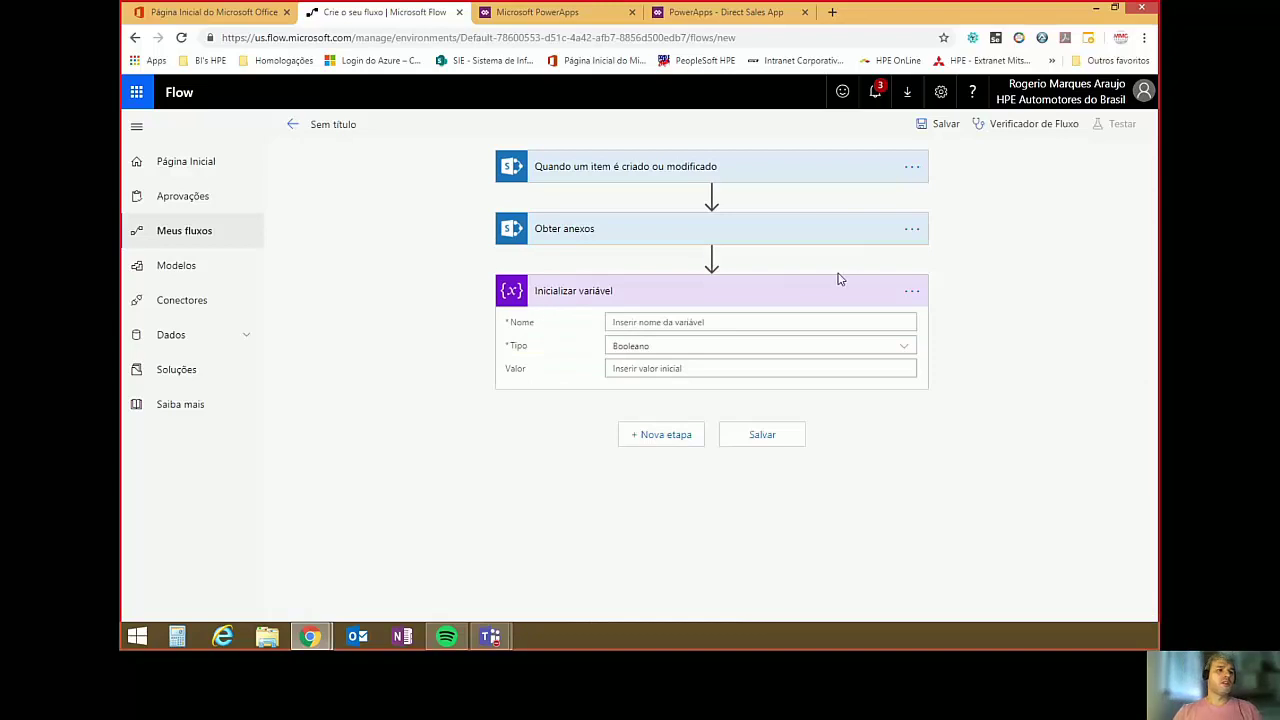
click(911, 294)
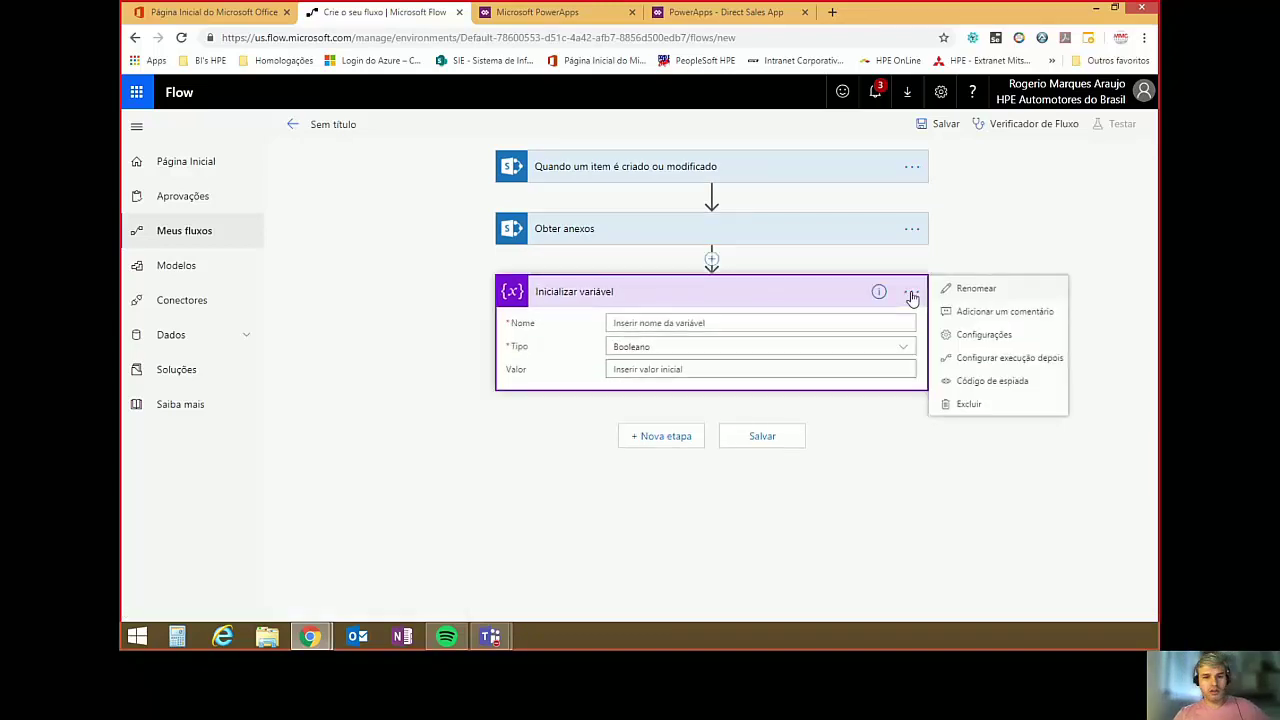
click(985, 288)
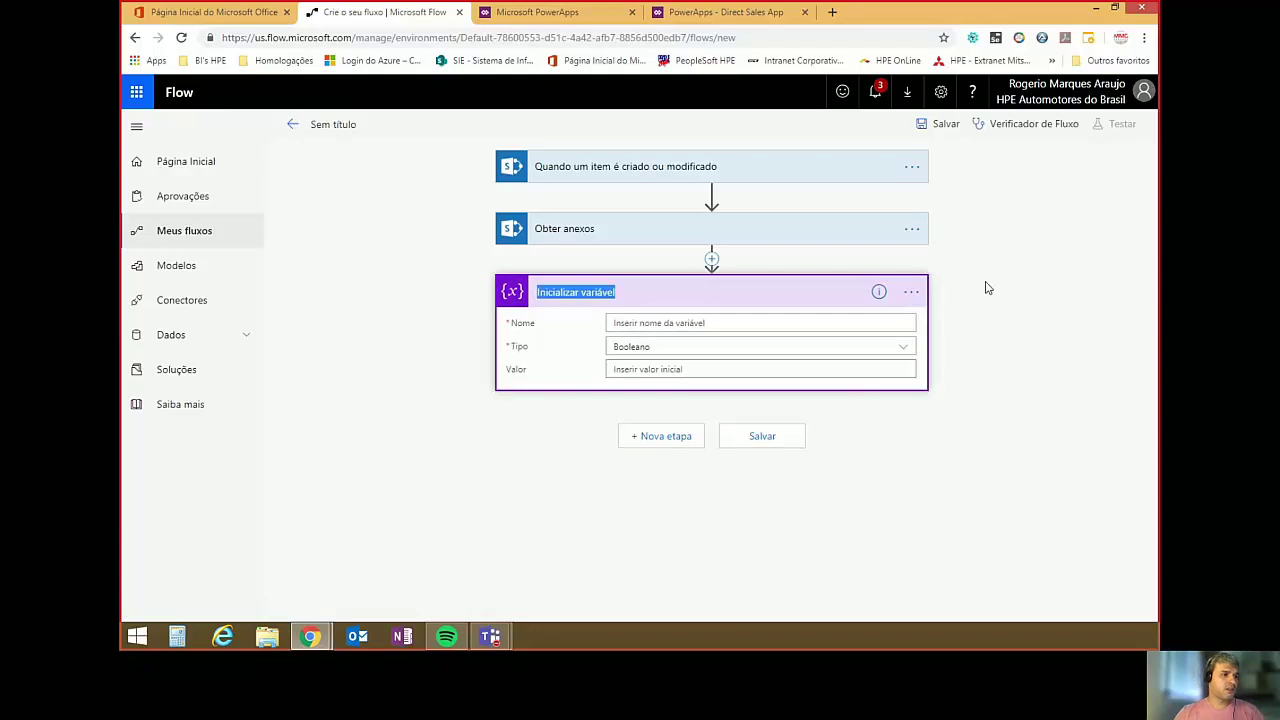
text(MatrizAnexos)
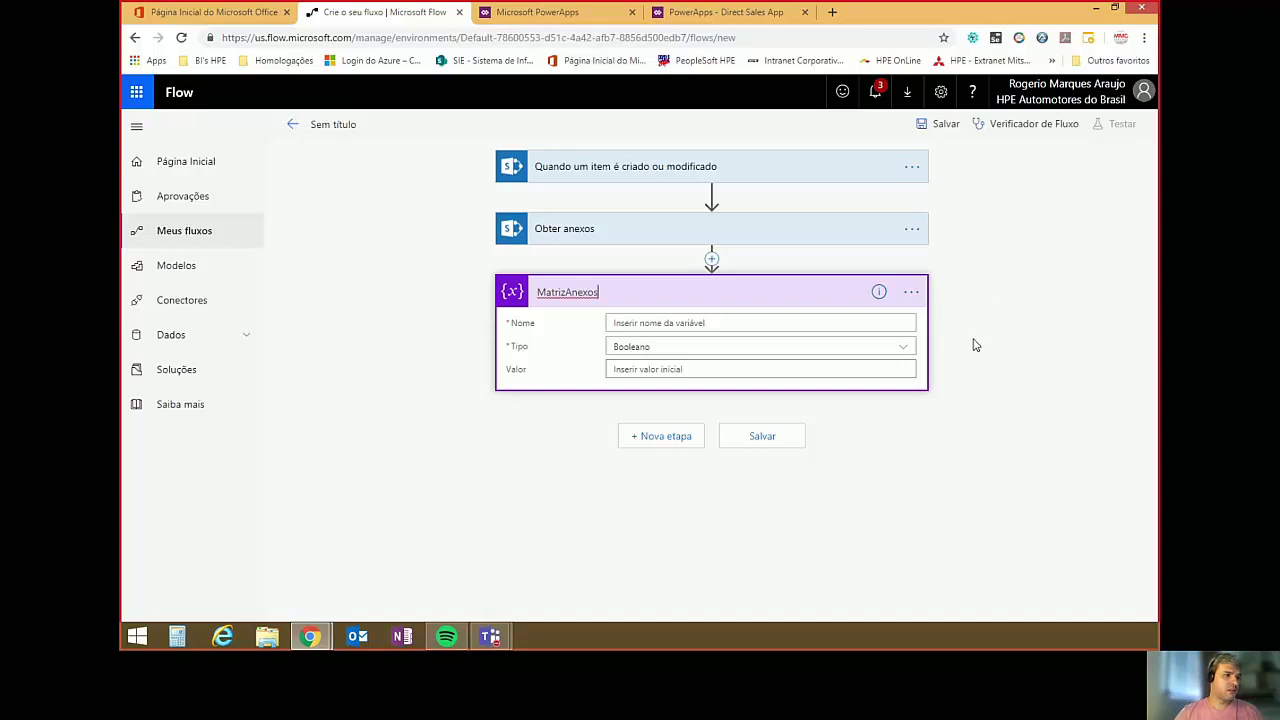
click(725, 325)
text(varAnexos)
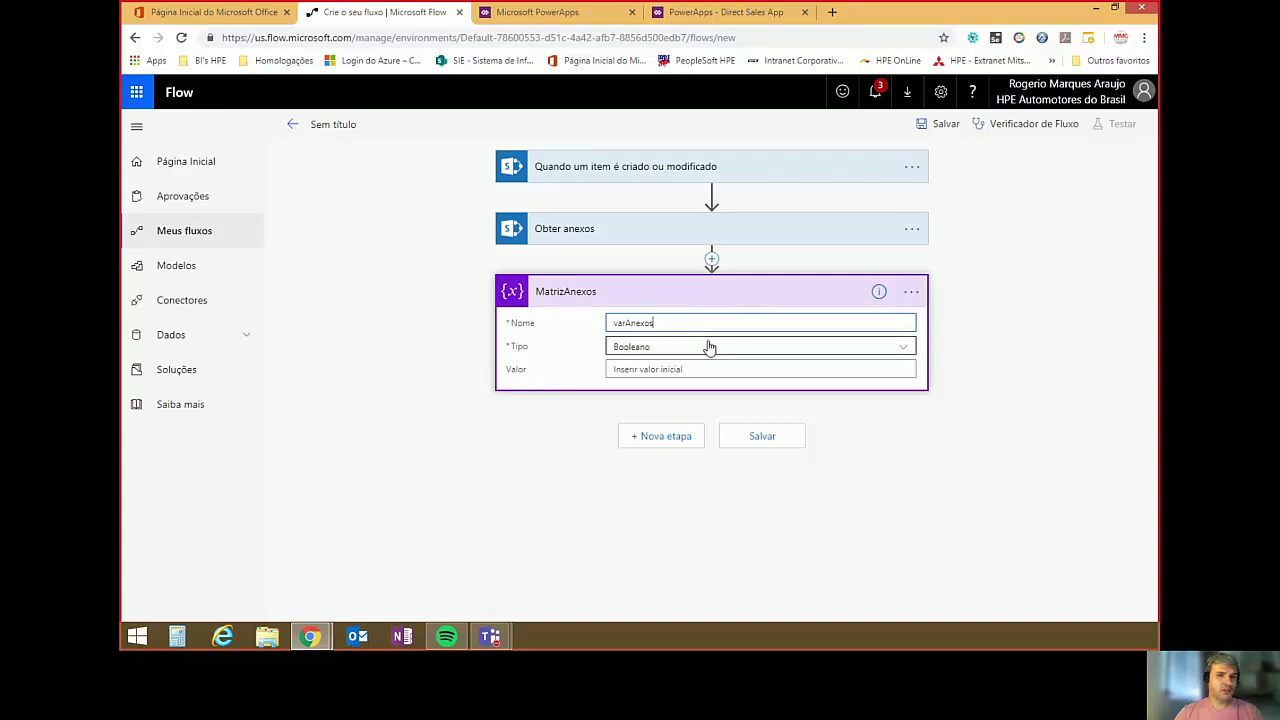
click(903, 348)
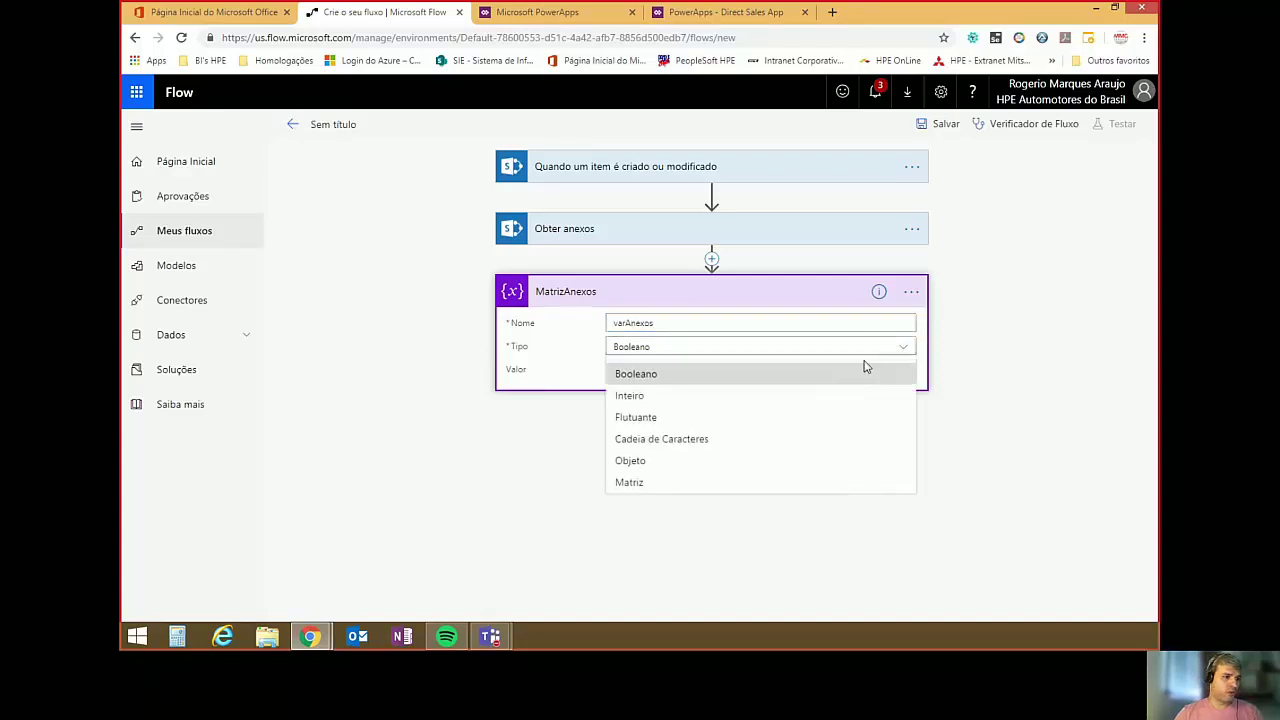
click(654, 485)
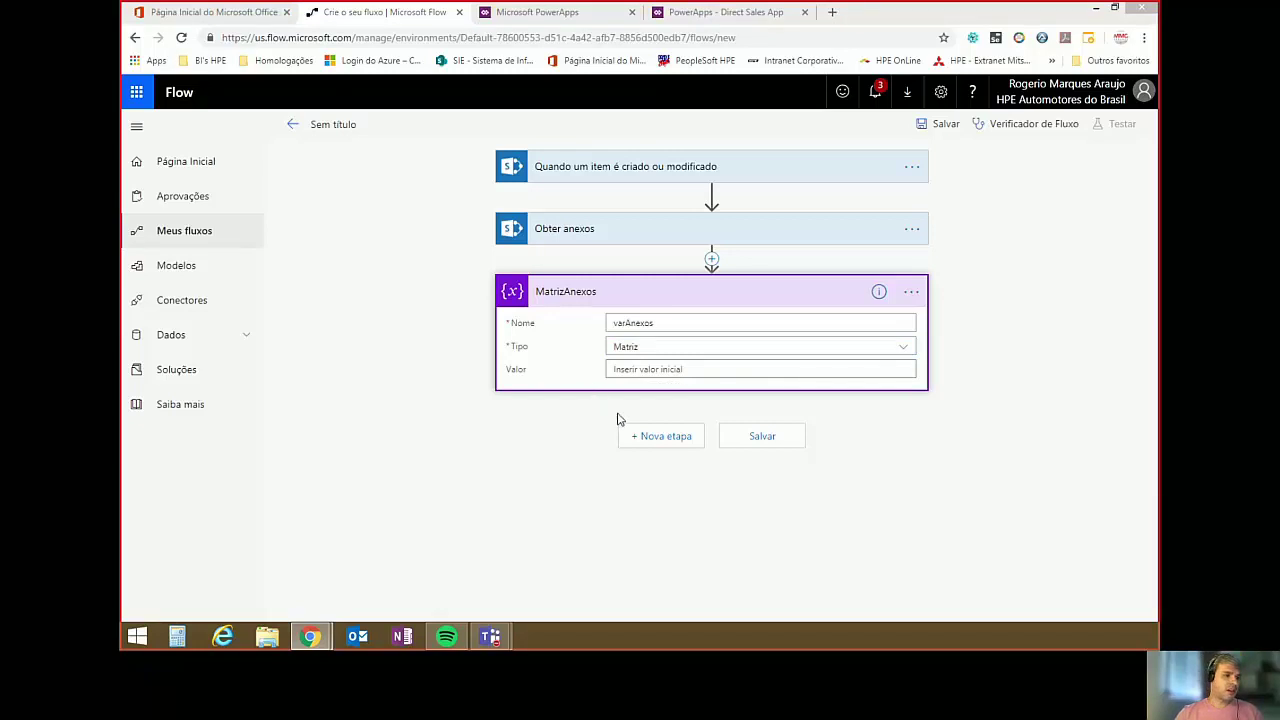
click(657, 442)
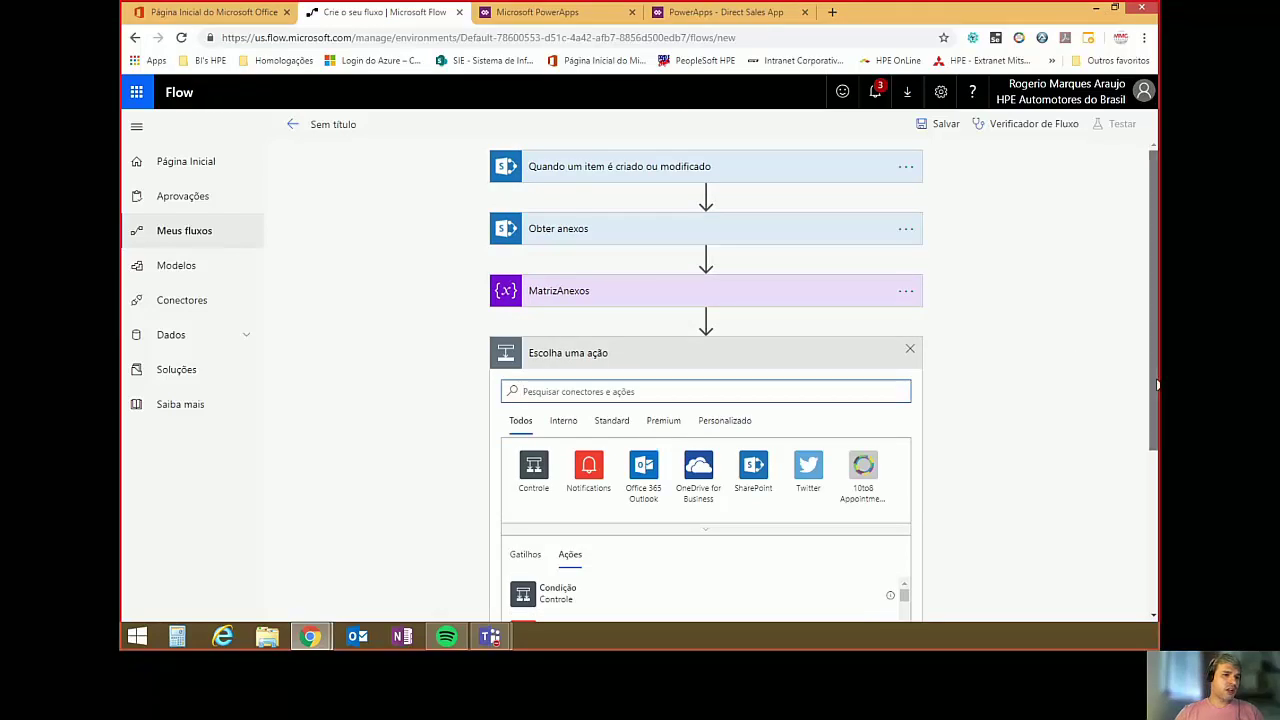
Add a Condição step after MatrizAnexos, then delete it with Excluir and confirm.
drag(1157, 384, 1157, 457)
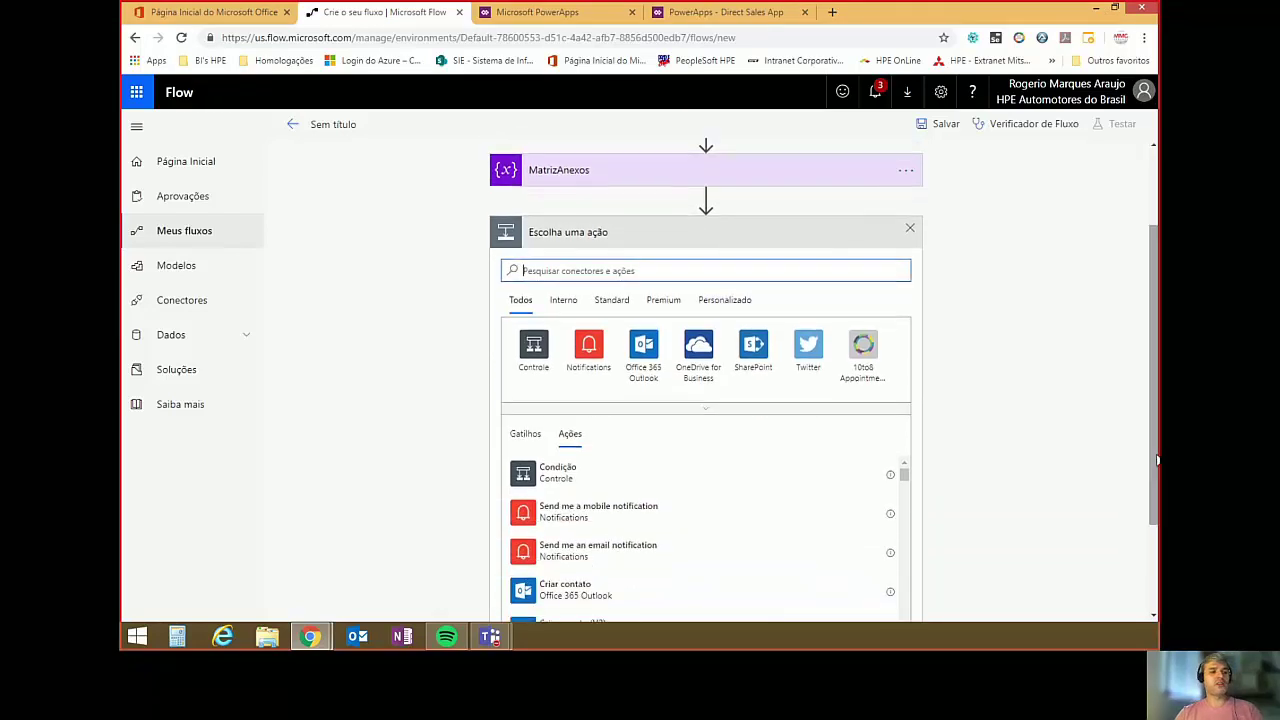
click(546, 478)
click(923, 301)
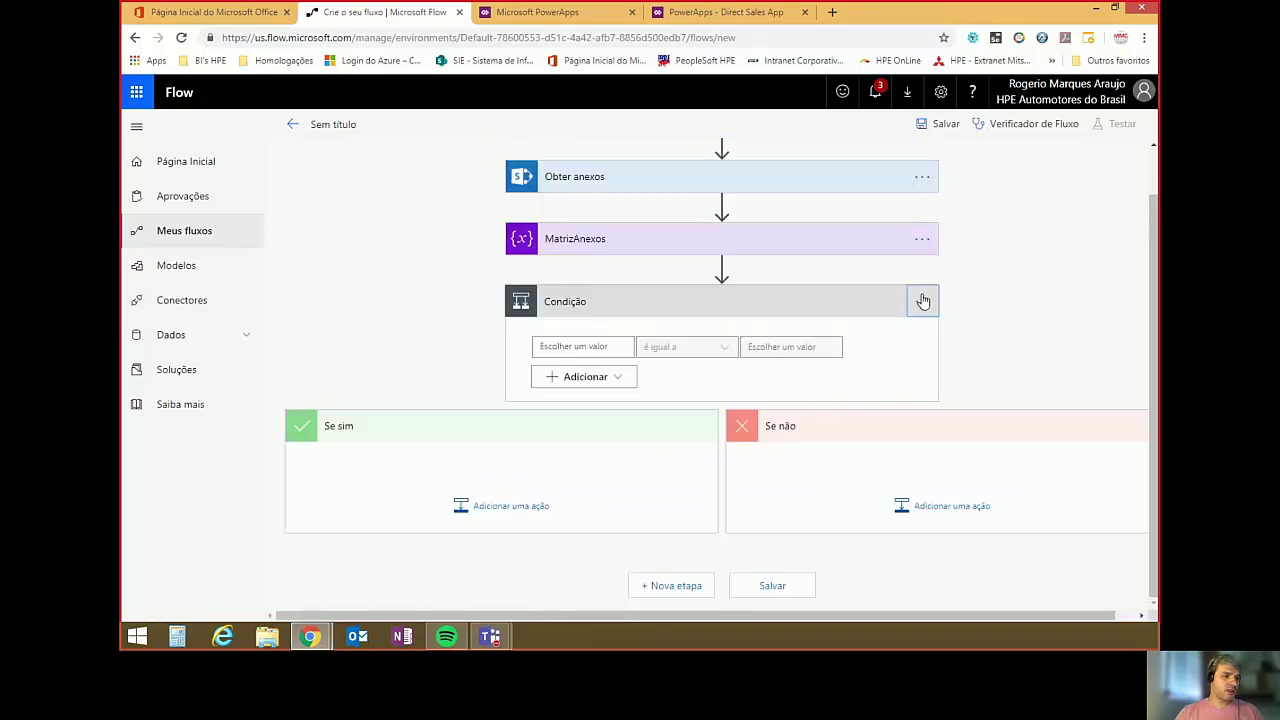
click(987, 396)
click(923, 303)
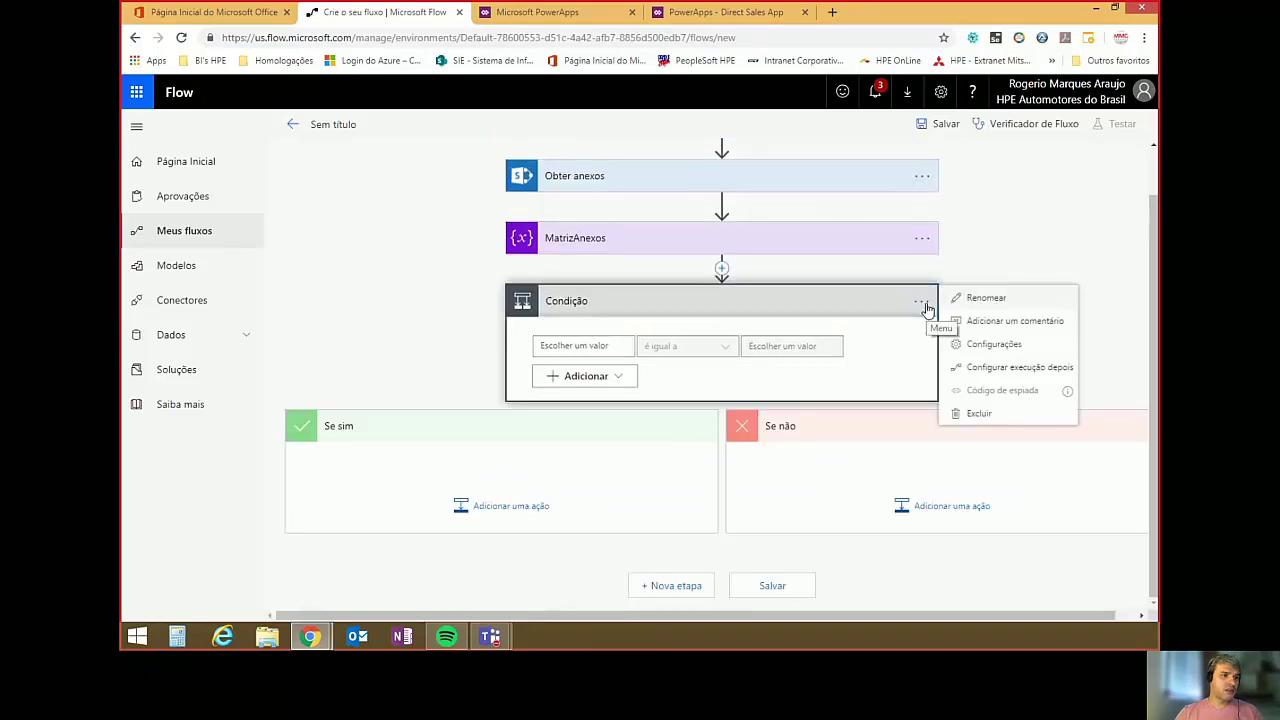
click(965, 414)
click(697, 133)
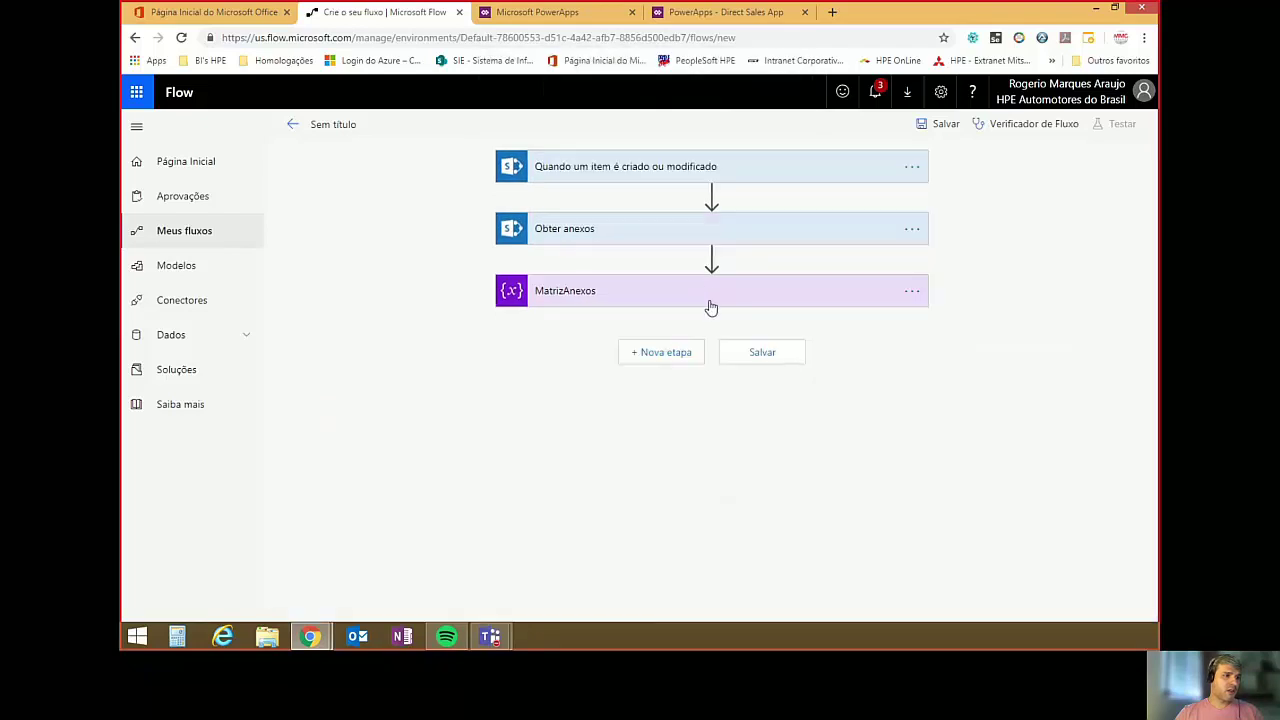
click(678, 354)
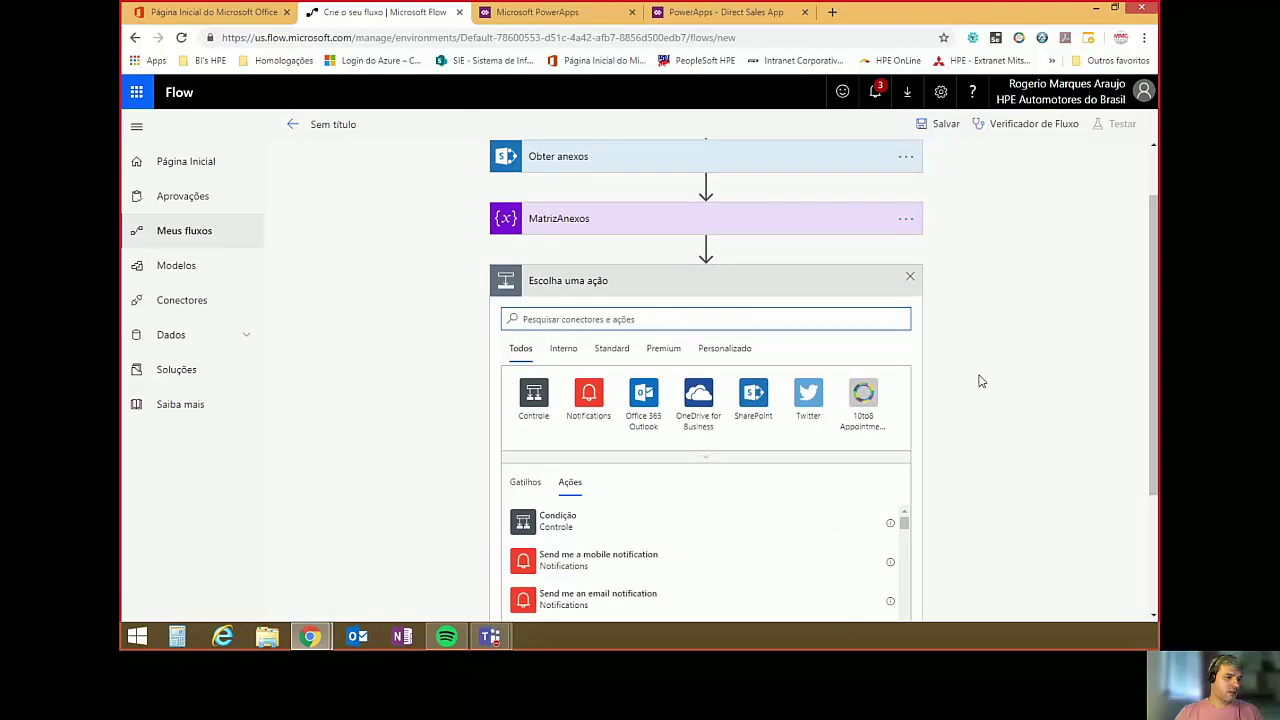
Add a Controle > Aplicar a cada loop iterating over the Obter anexos Corpo output.
click(531, 252)
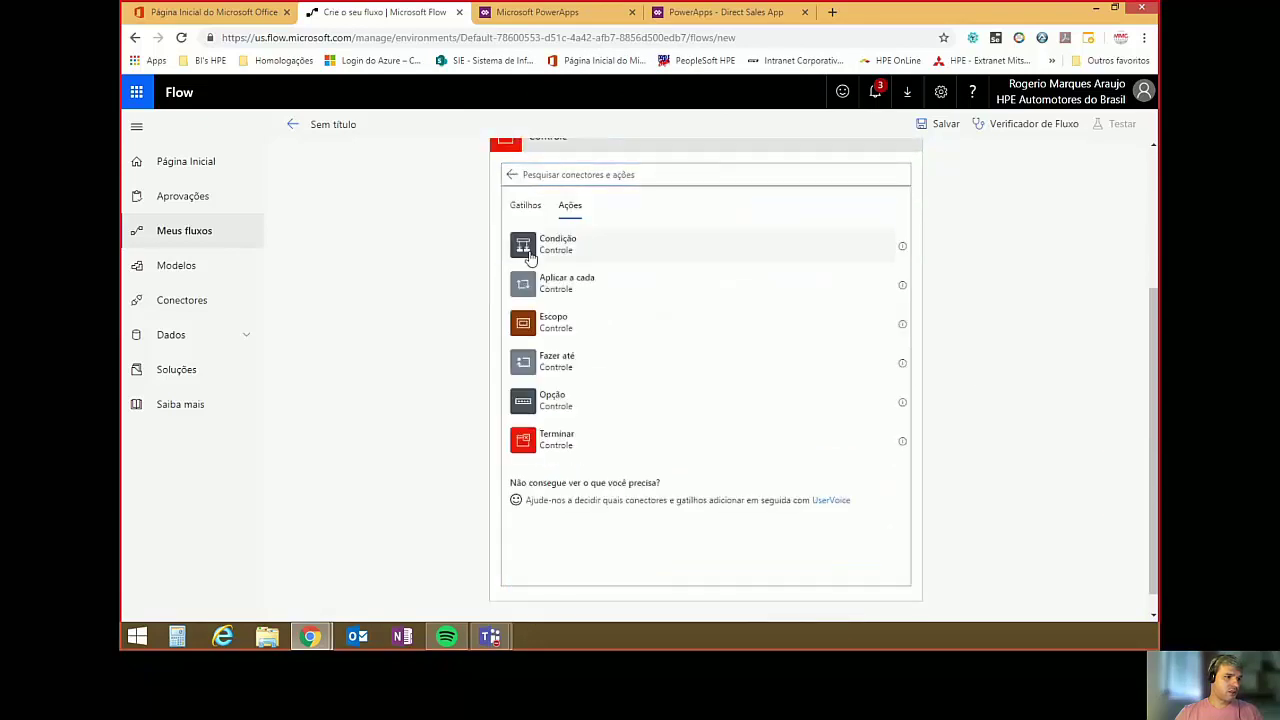
click(553, 283)
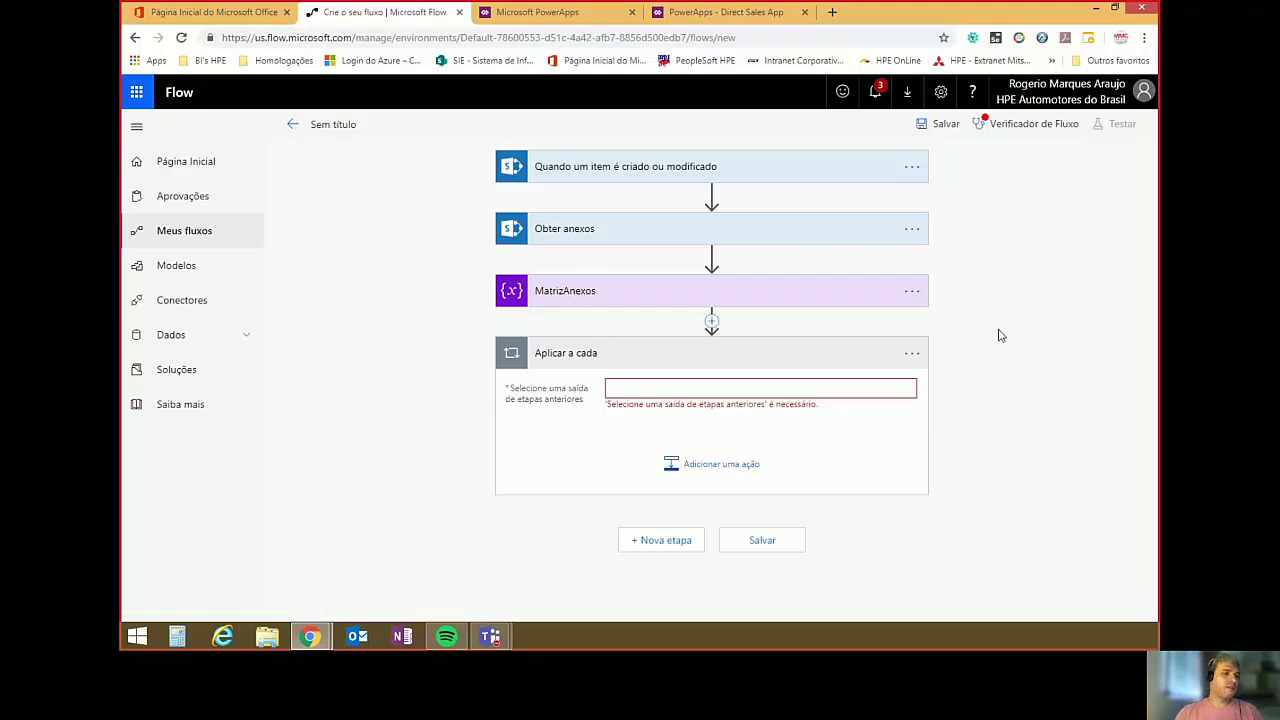
click(707, 390)
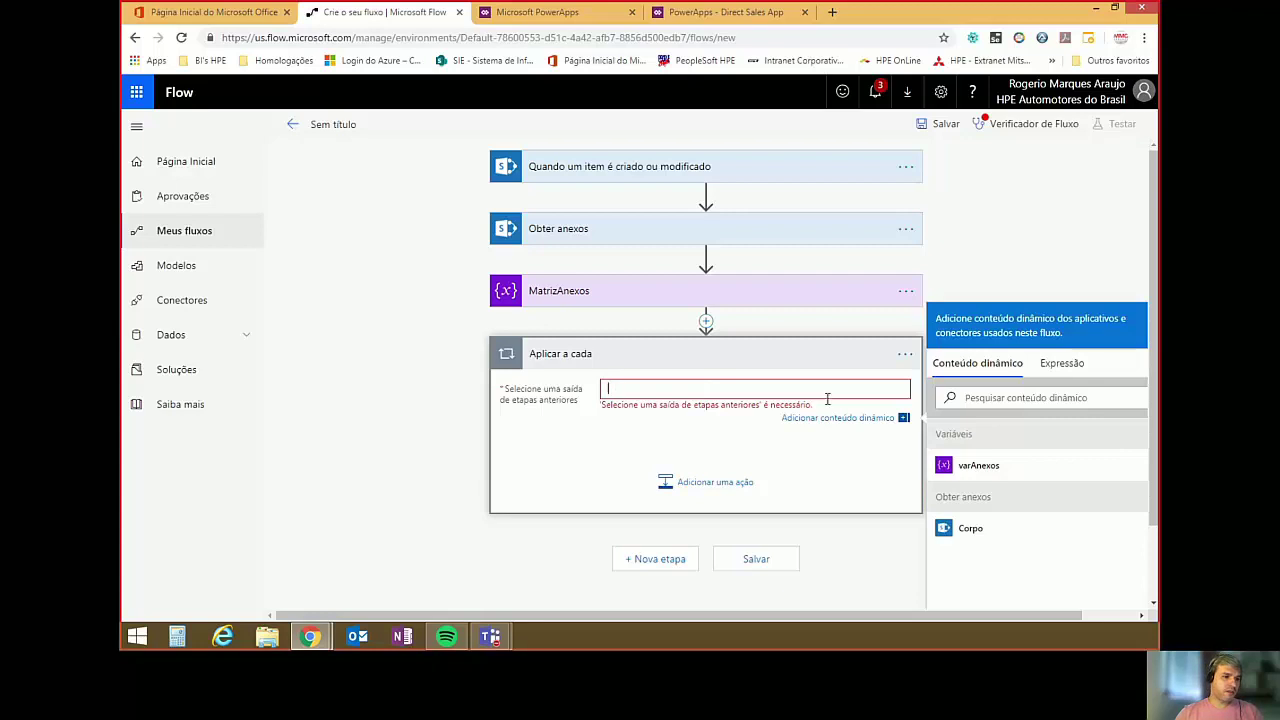
click(960, 538)
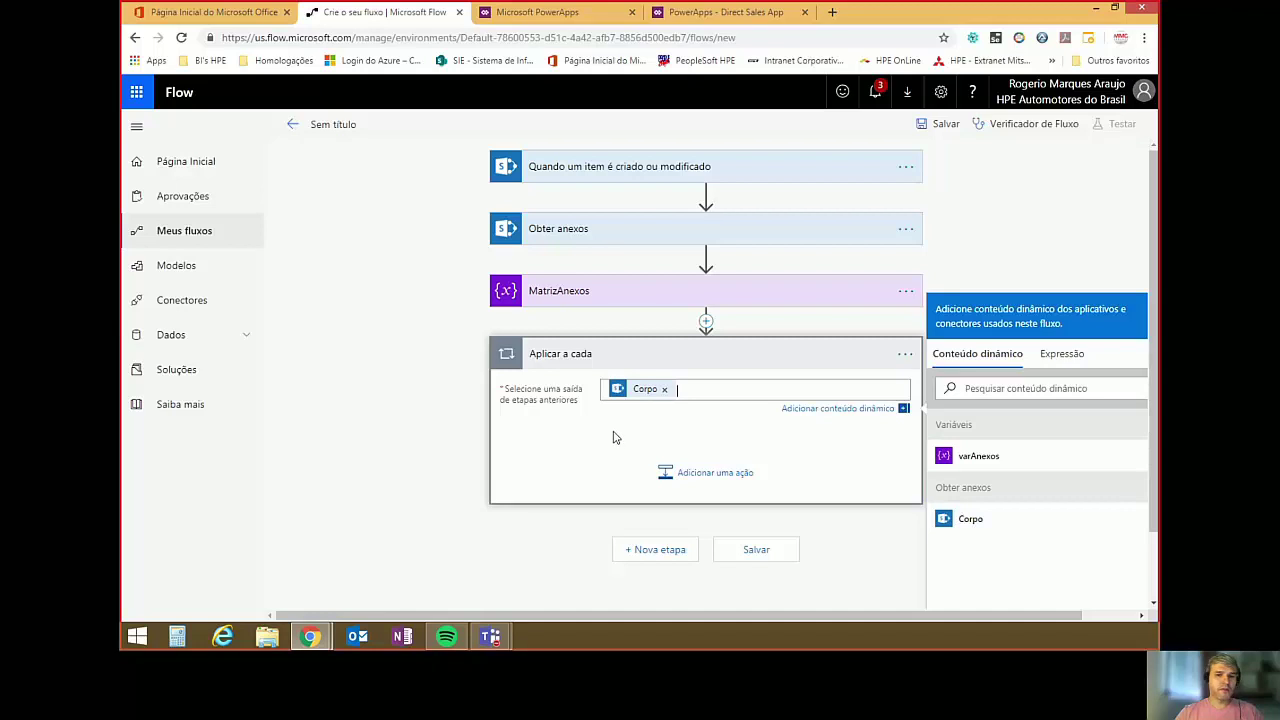
scroll(618, 432, down, 1)
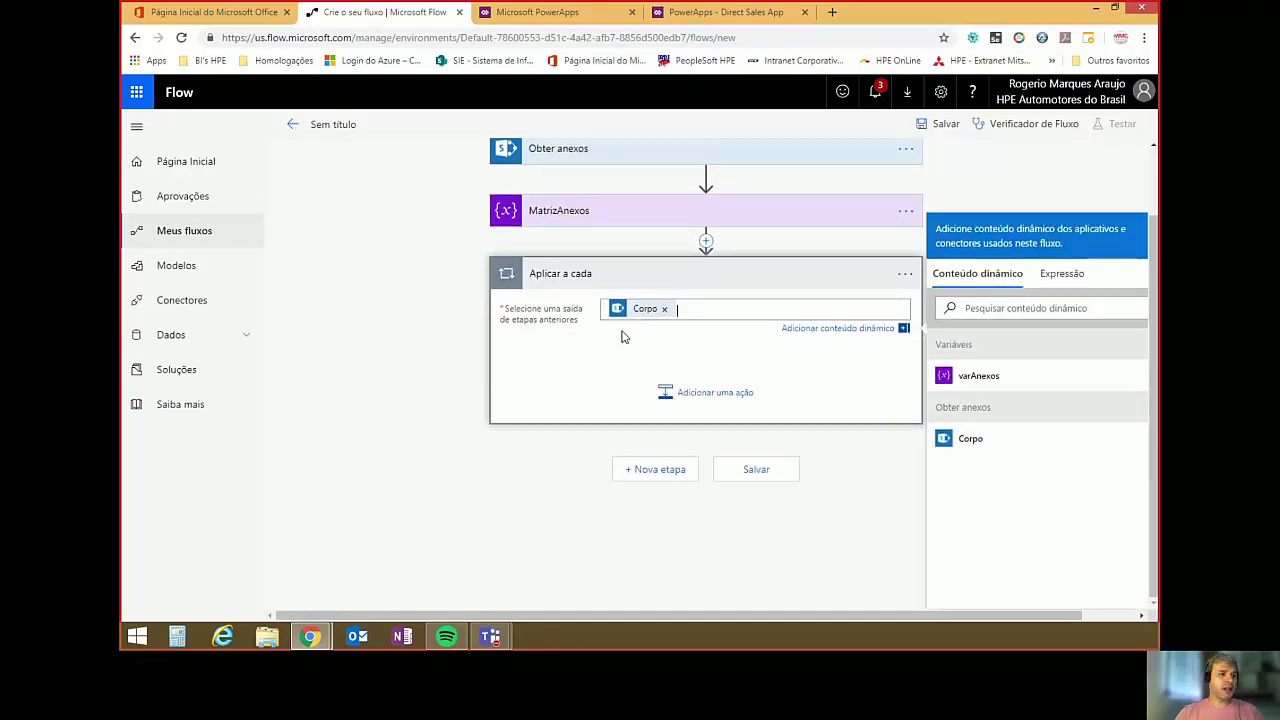
click(714, 394)
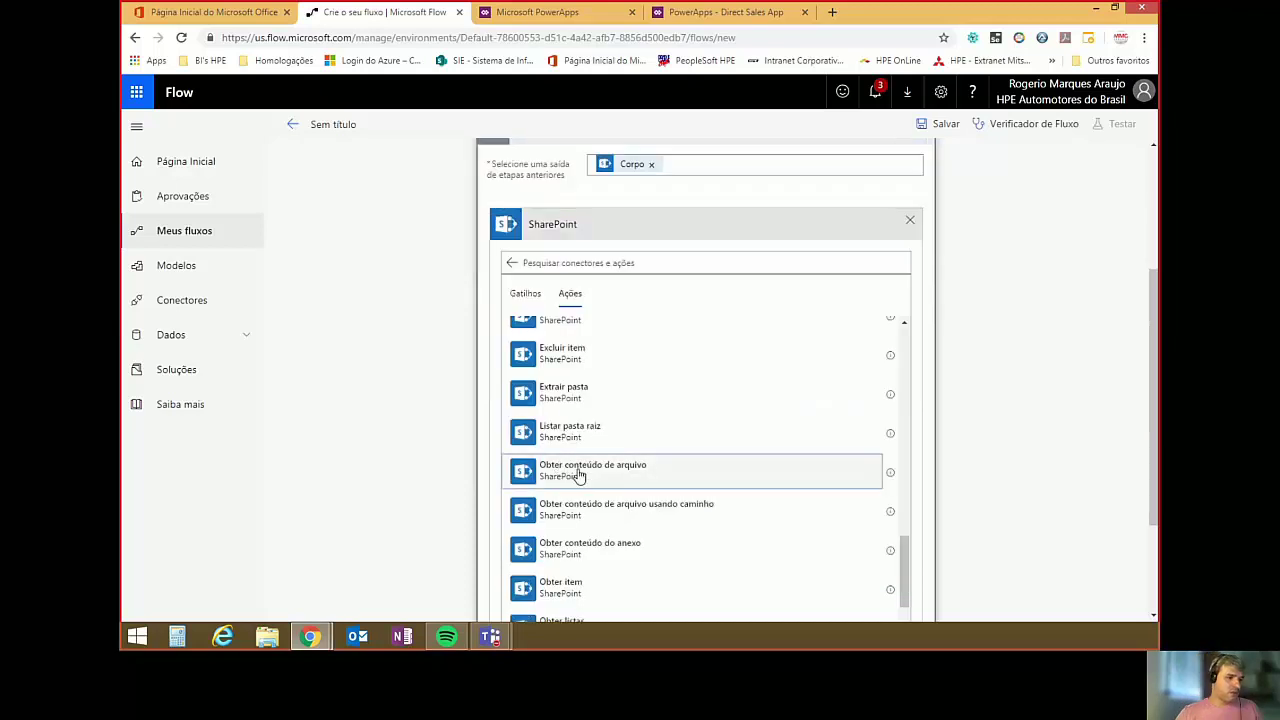
Add SharePoint's Obter conteúdo do anexo inside the loop and start renaming it 'Get attachment cont'.
click(578, 472)
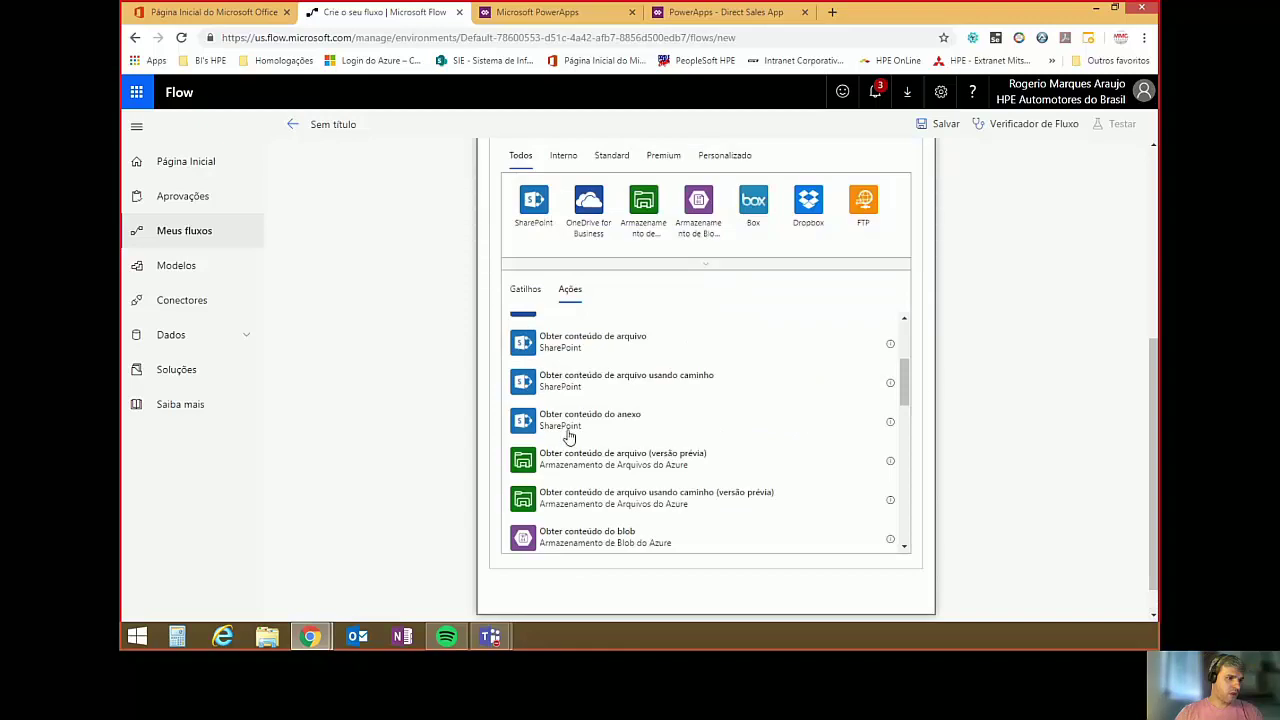
click(558, 423)
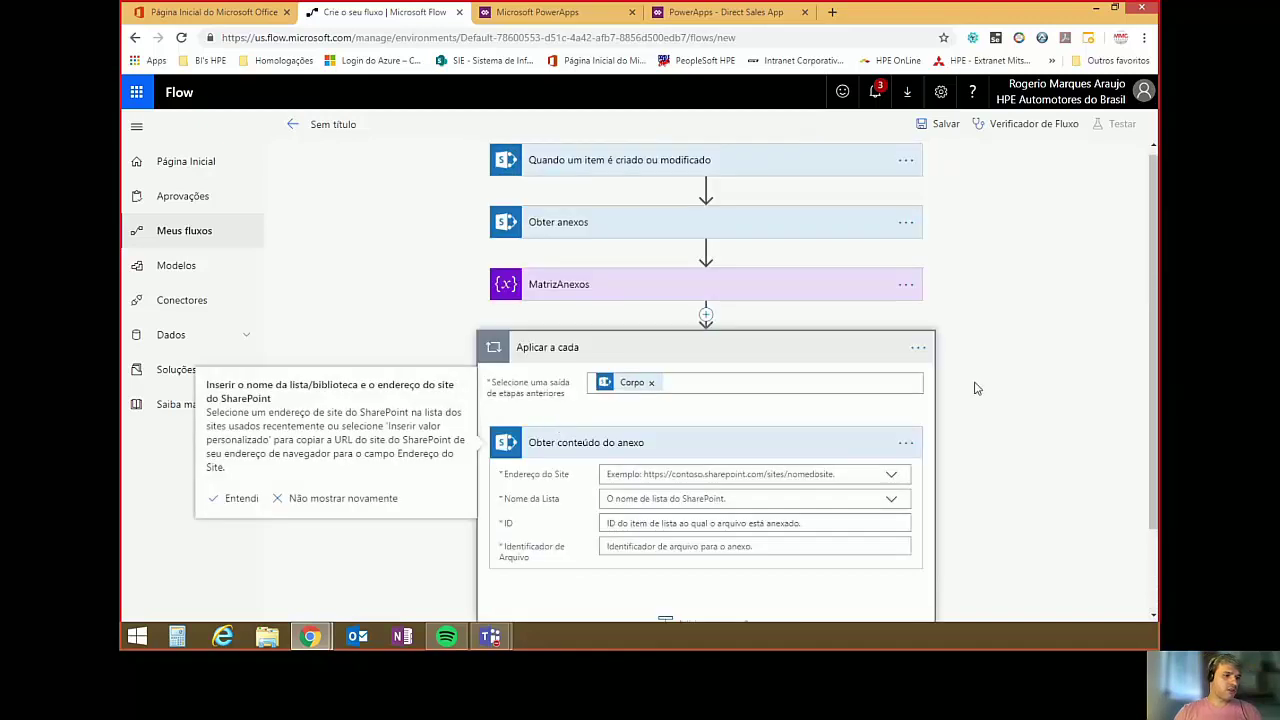
scroll(983, 385, down, 1)
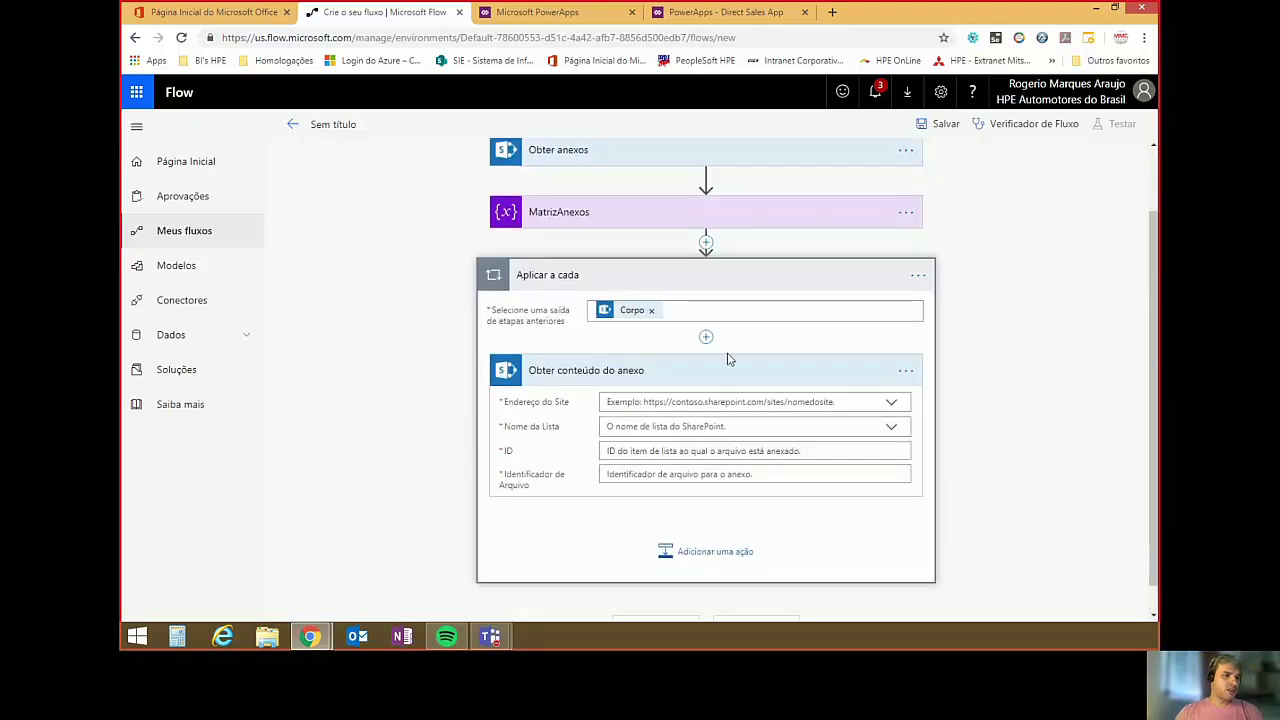
click(907, 373)
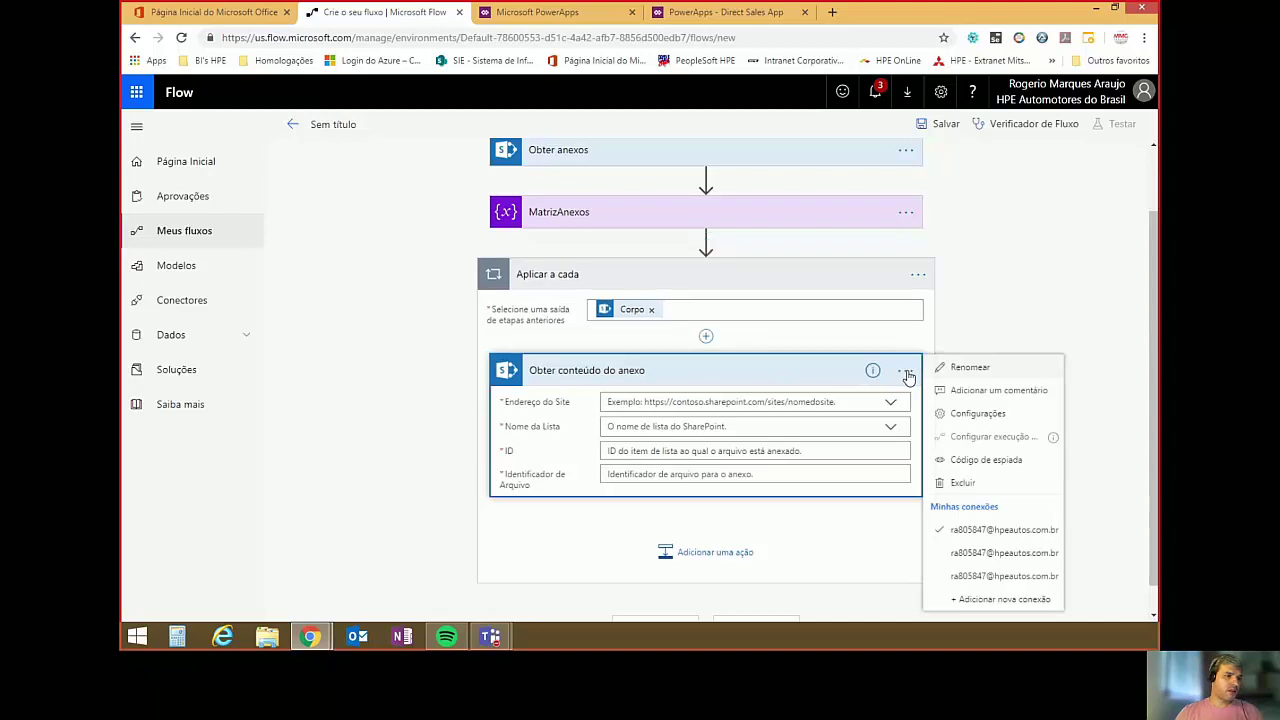
click(967, 370)
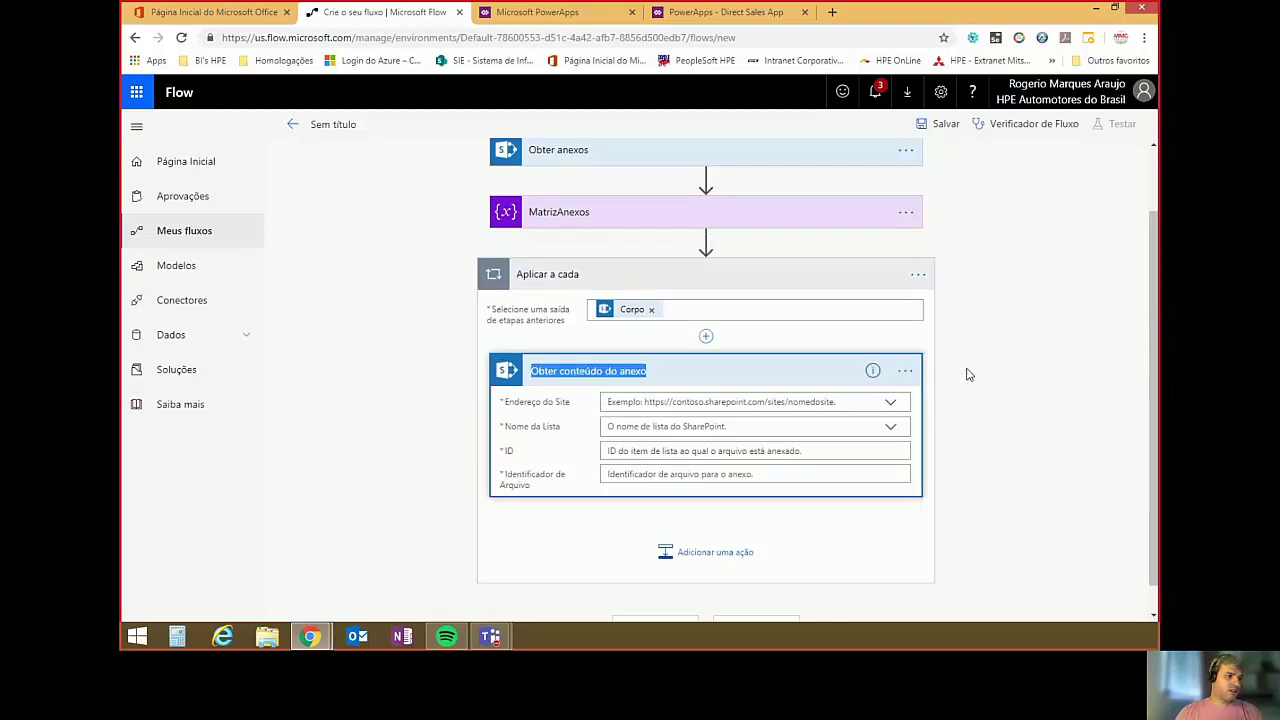
text(Get)
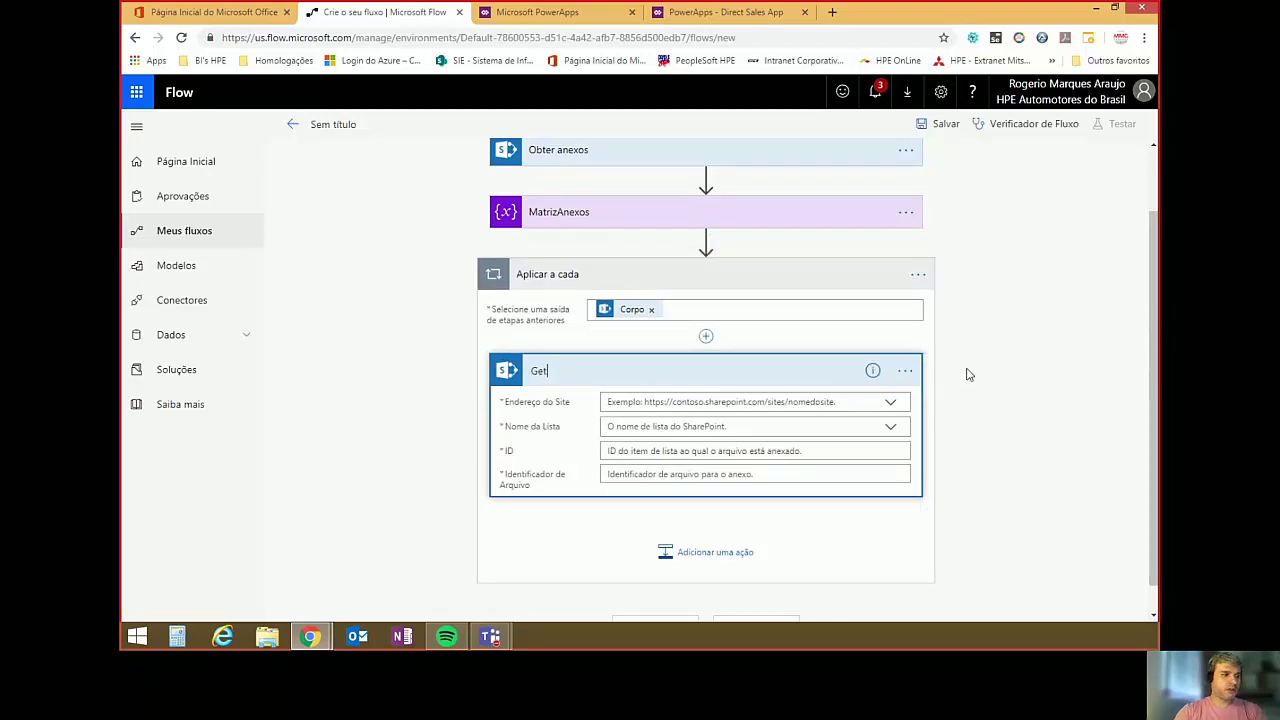
text( atta)
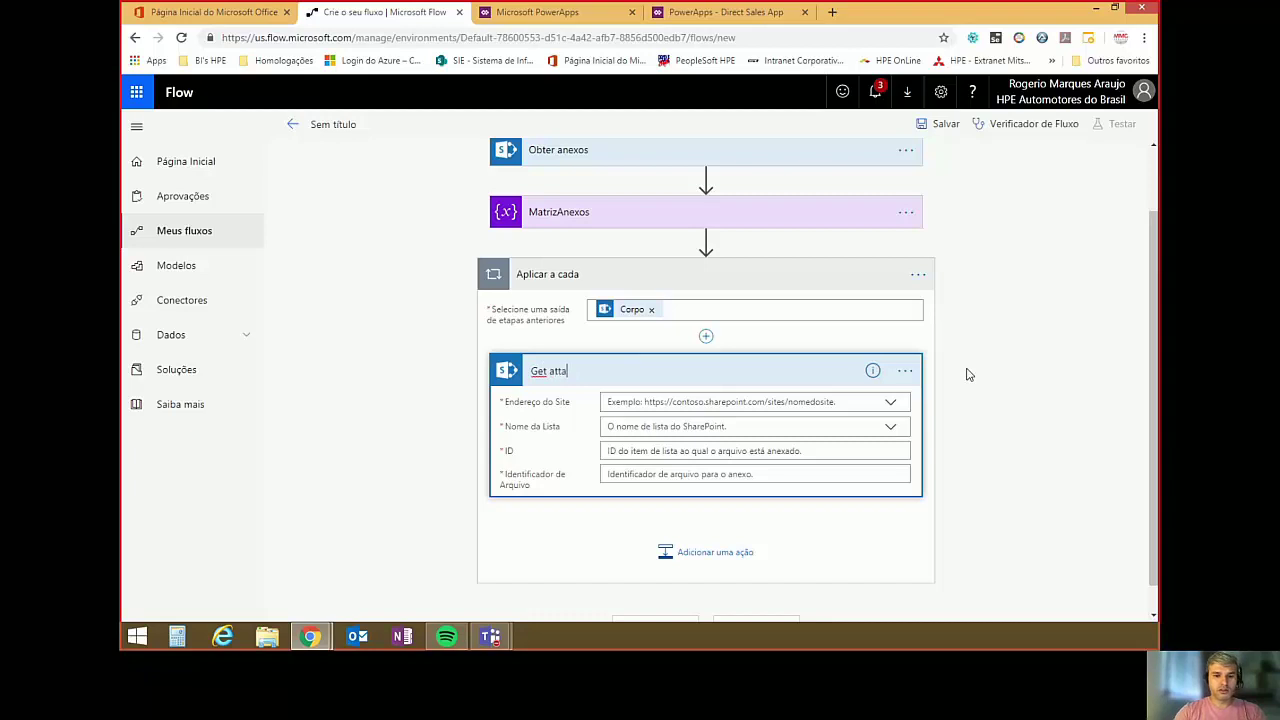
text(chment content)
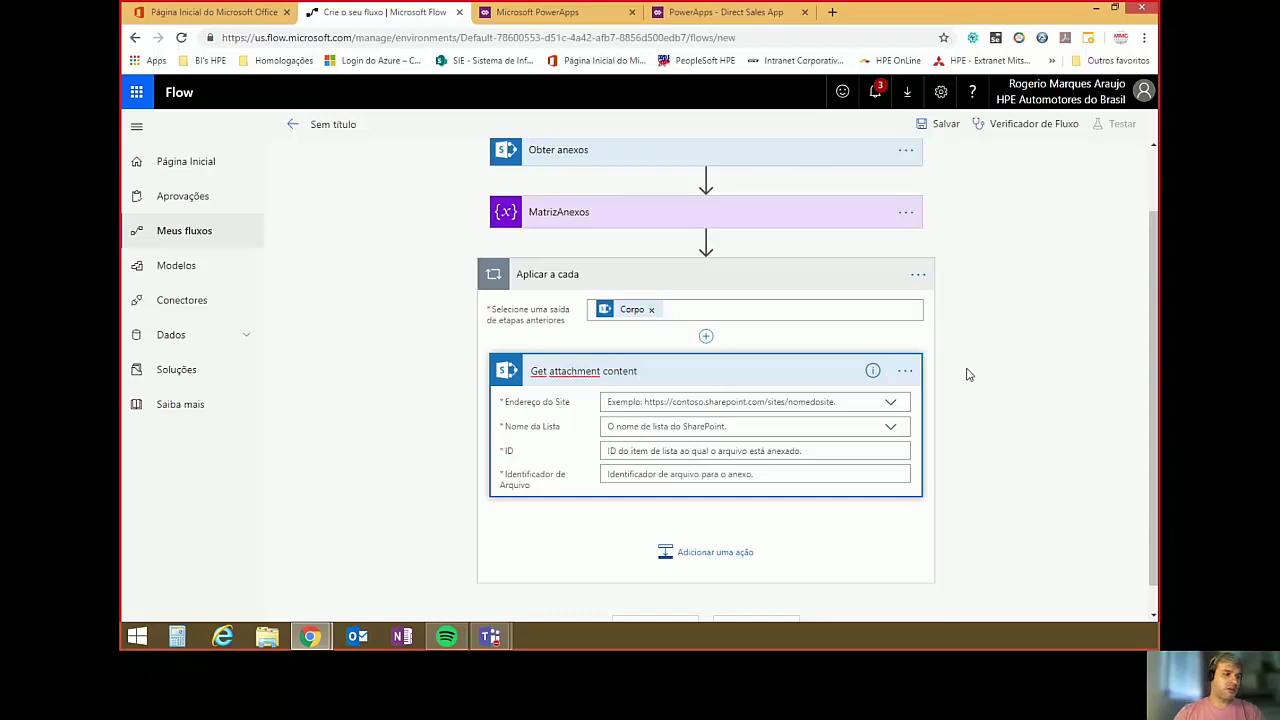
Point Get attachment content at the DevOps Office 365 site and its SALESBILL_VD_SP list.
click(628, 401)
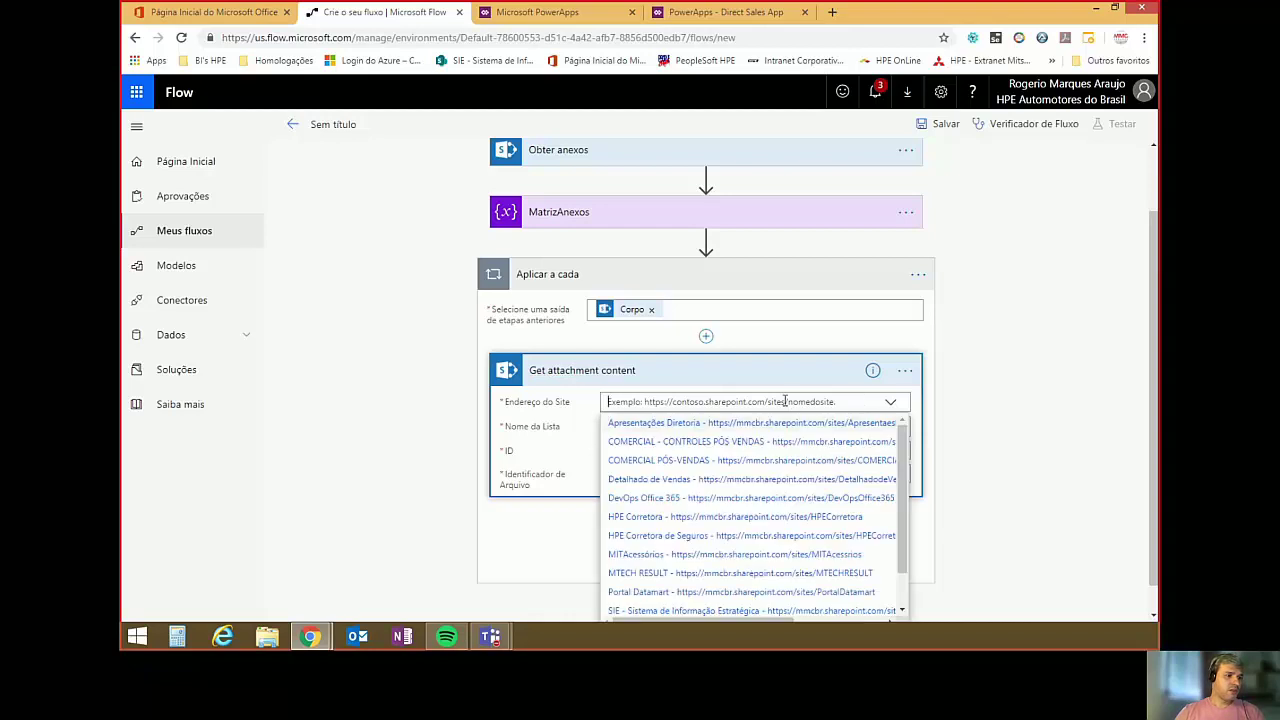
click(682, 503)
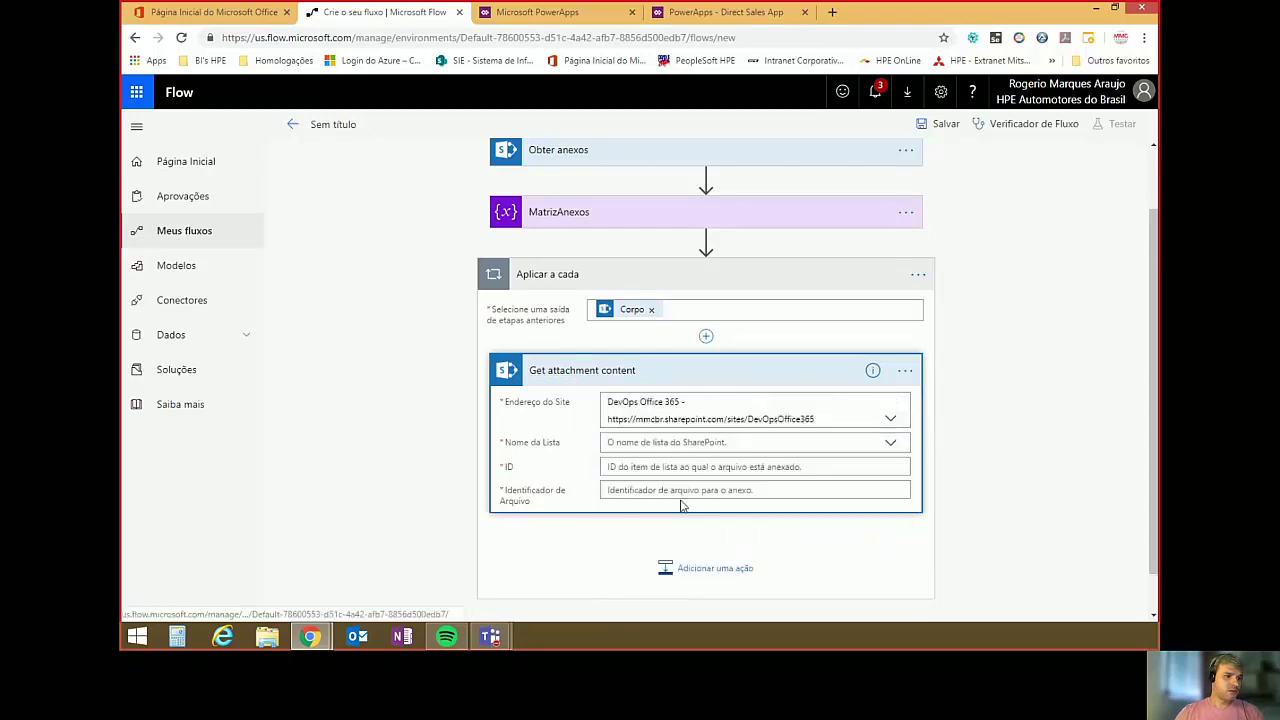
click(866, 442)
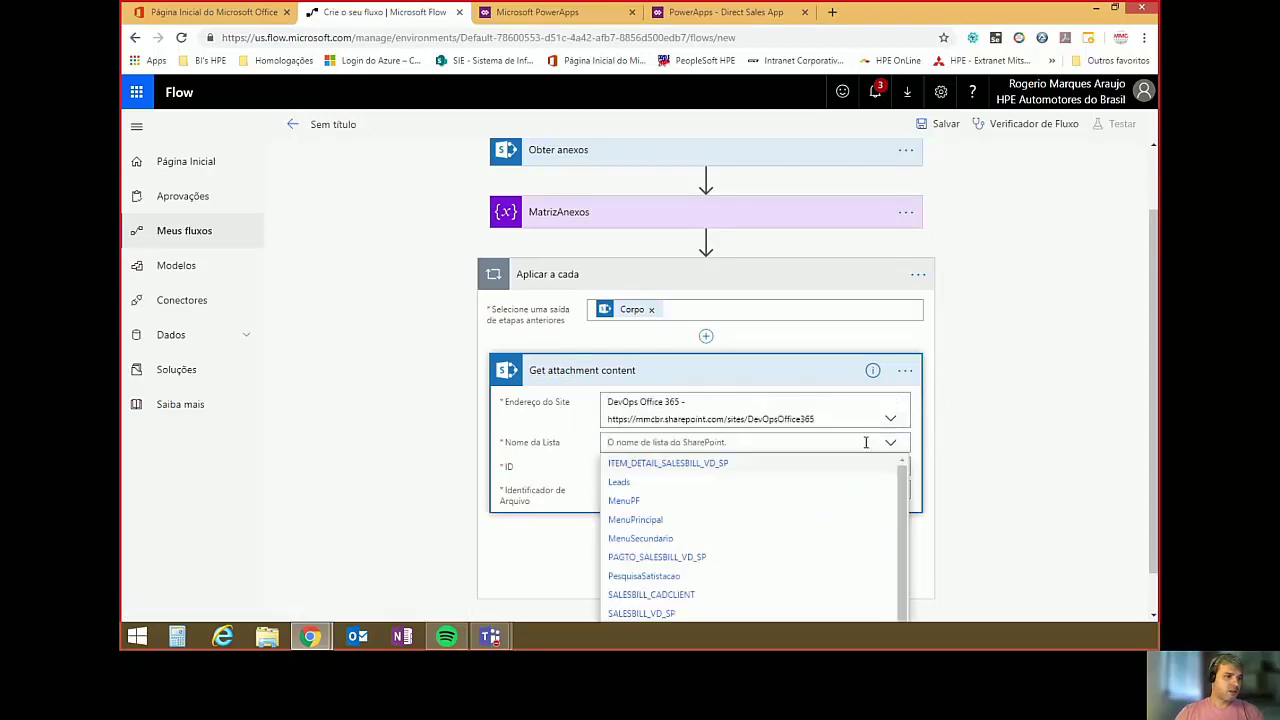
click(658, 614)
scroll(995, 292, down, 1)
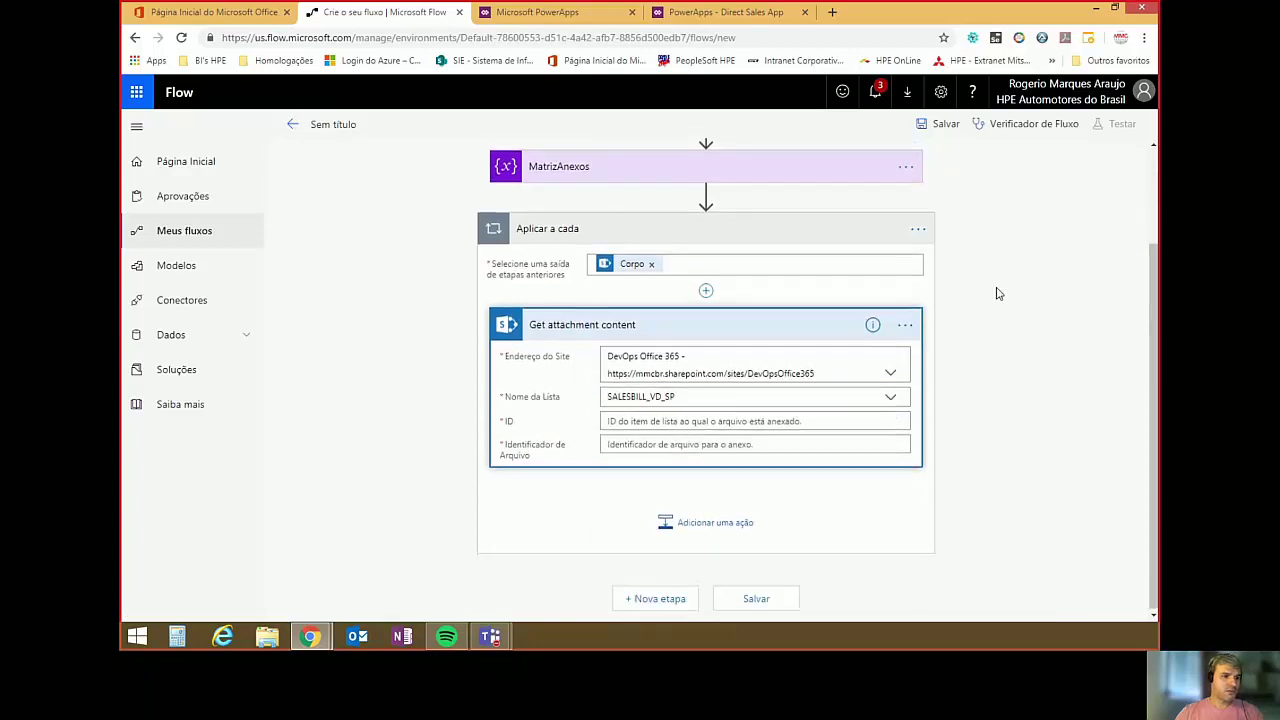
Use the trigger item's ID as Item ID and the attachment's Id as File Identifier.
click(783, 424)
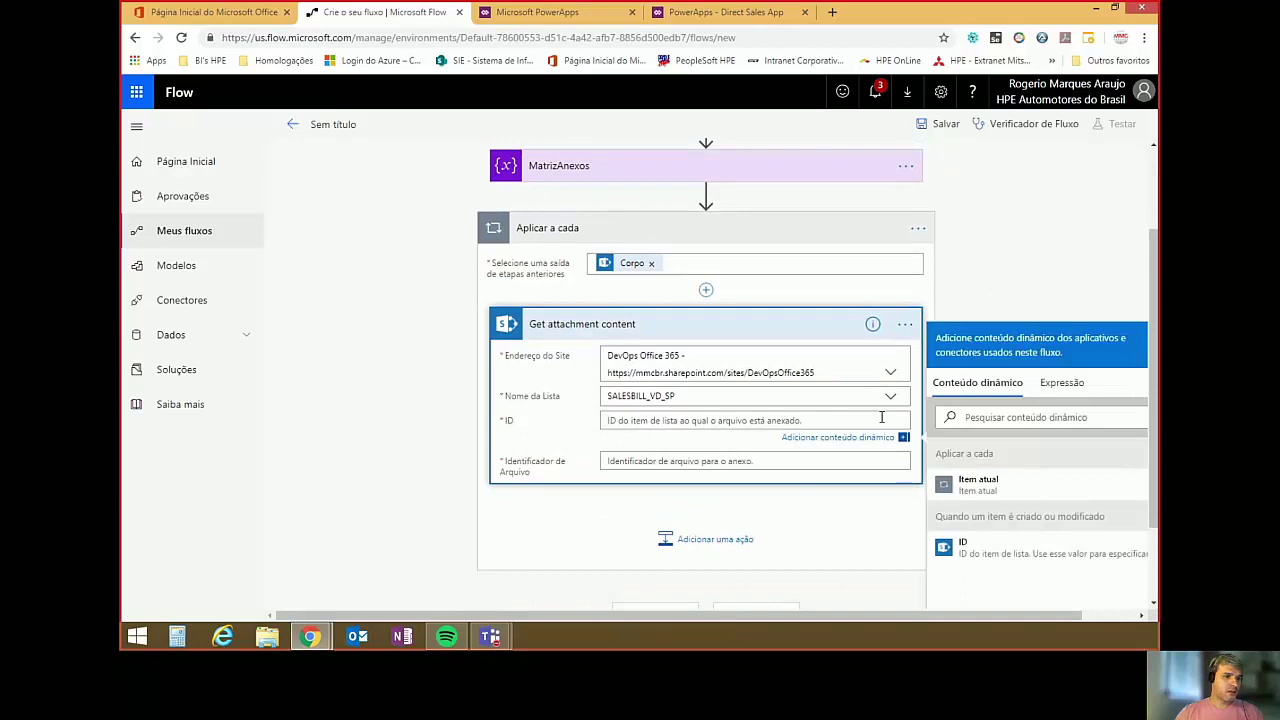
click(964, 550)
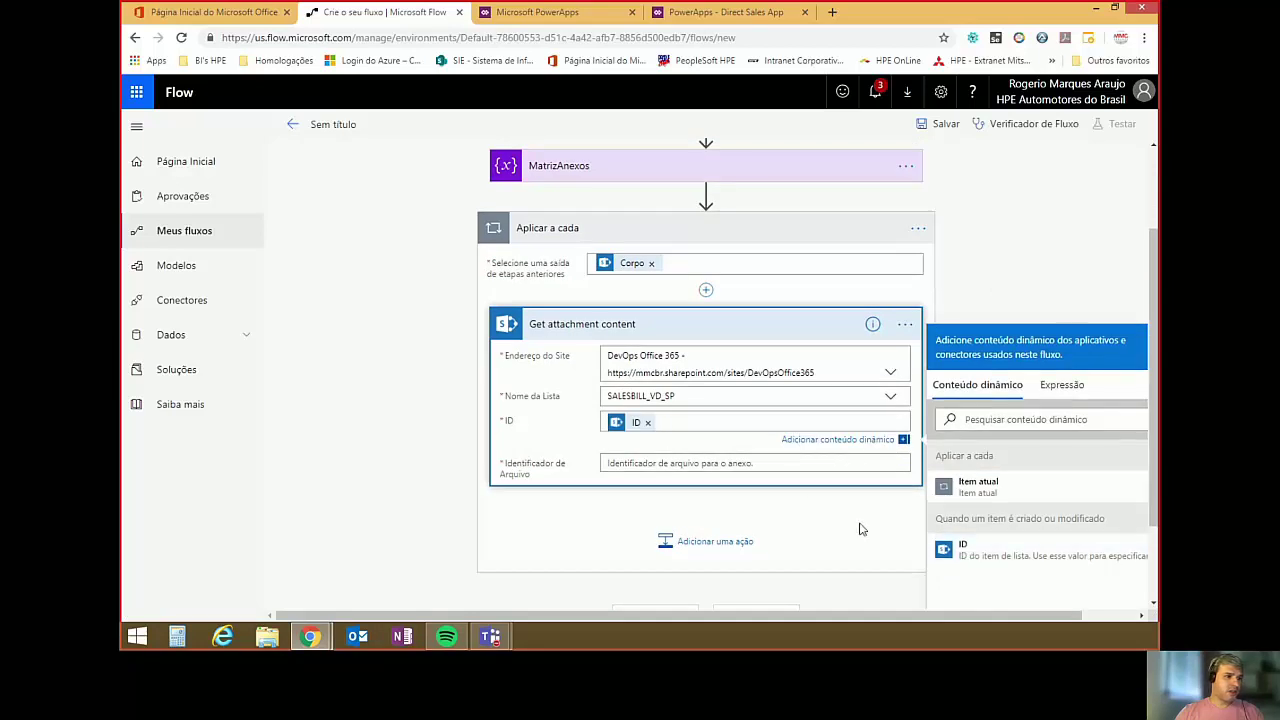
click(657, 463)
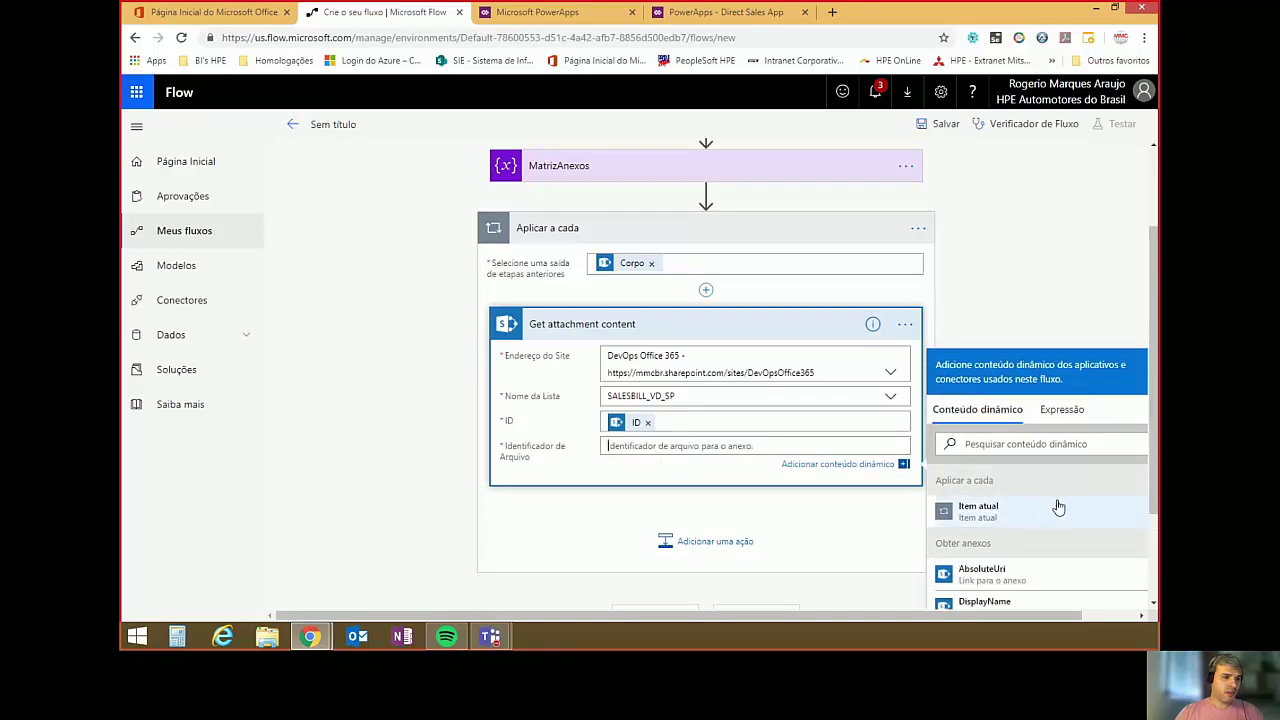
scroll(1056, 508, down, 1)
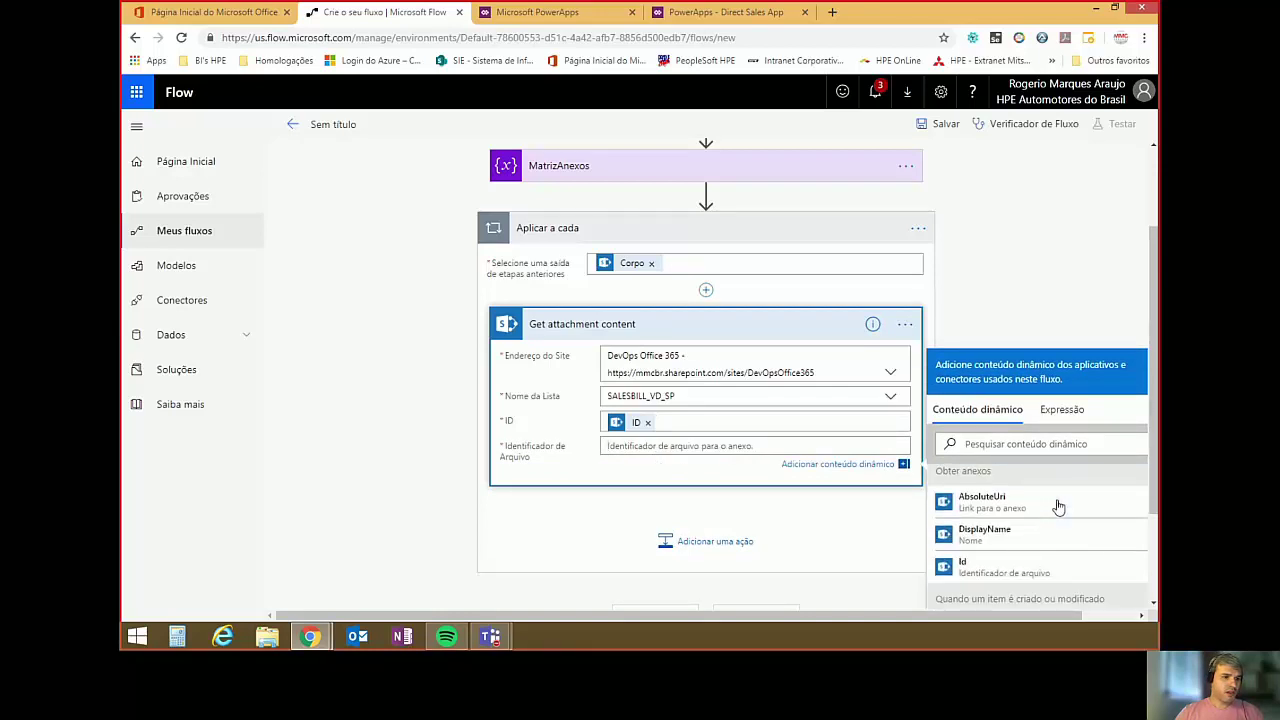
click(962, 566)
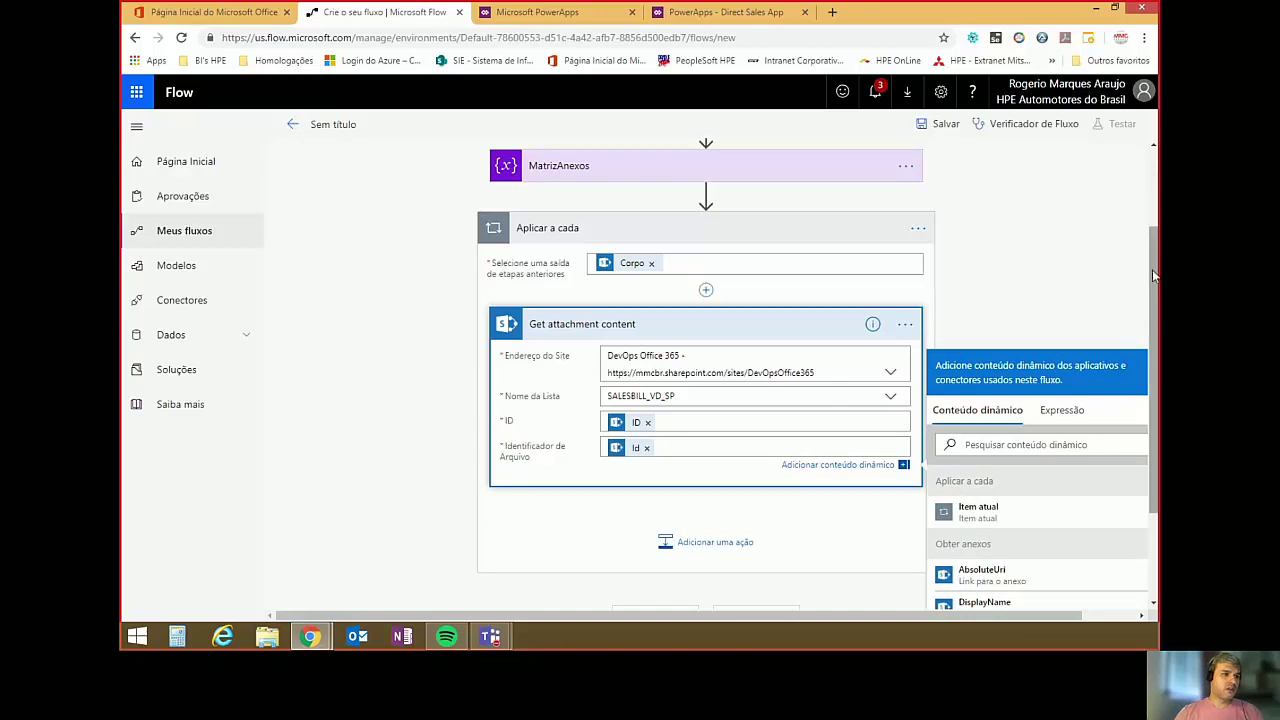
scroll(1152, 269, down, 1)
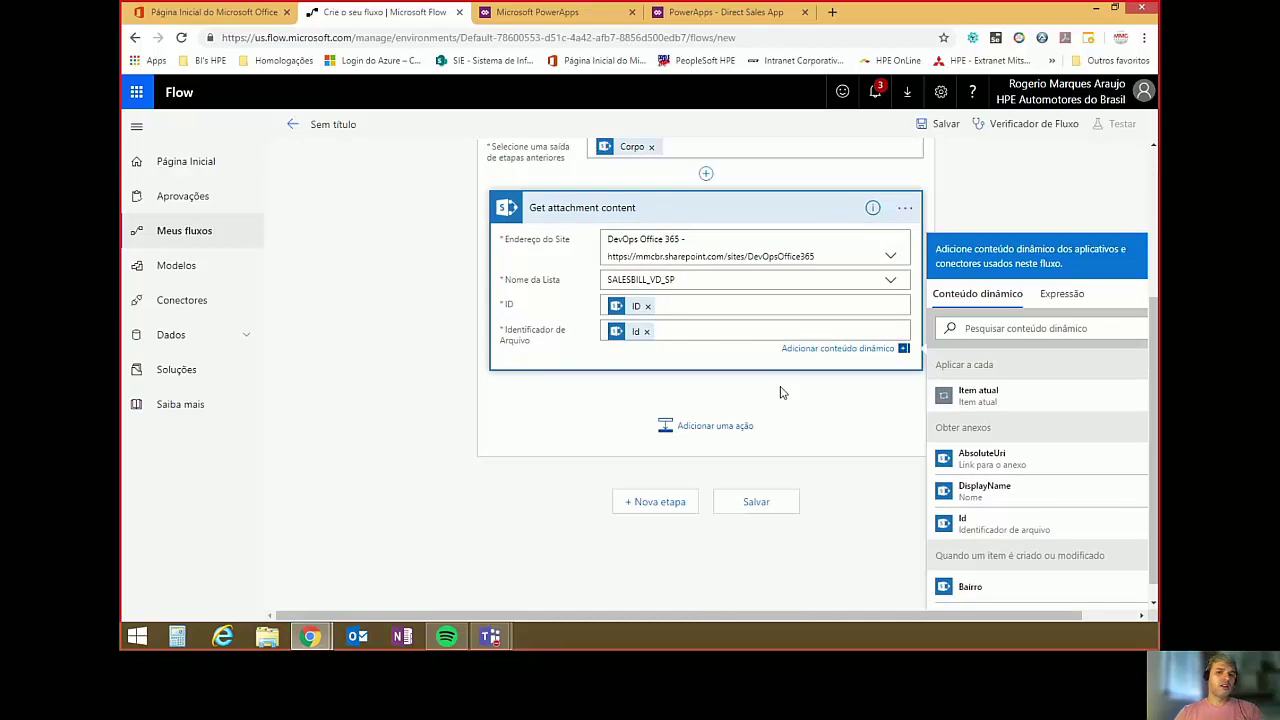
Add an 'Acrescentar à variável de matriz' action in the loop, searched as 'acrescentar', targeting varAnexos.
click(686, 434)
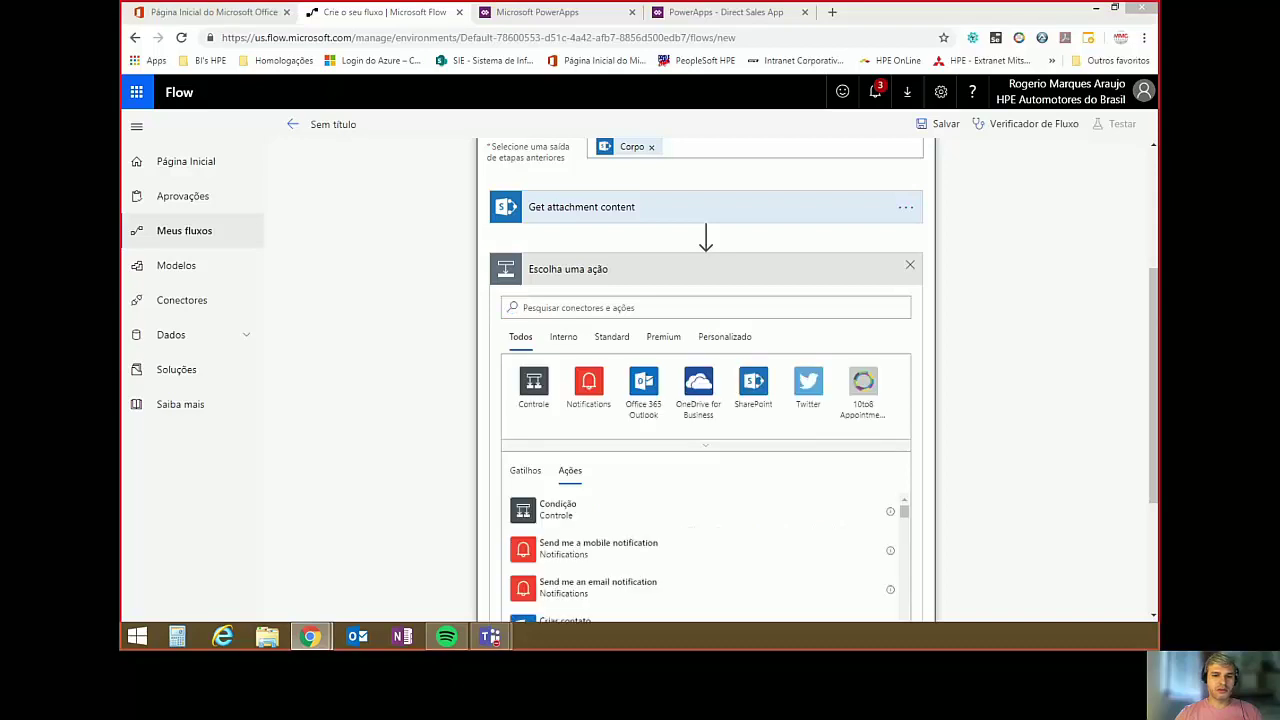
click(678, 309)
text(sacre)
key(BackSpace)
key(BackSpace)
key(BackSpace)
key(BackSpace)
key(BackSpace)
text(acres)
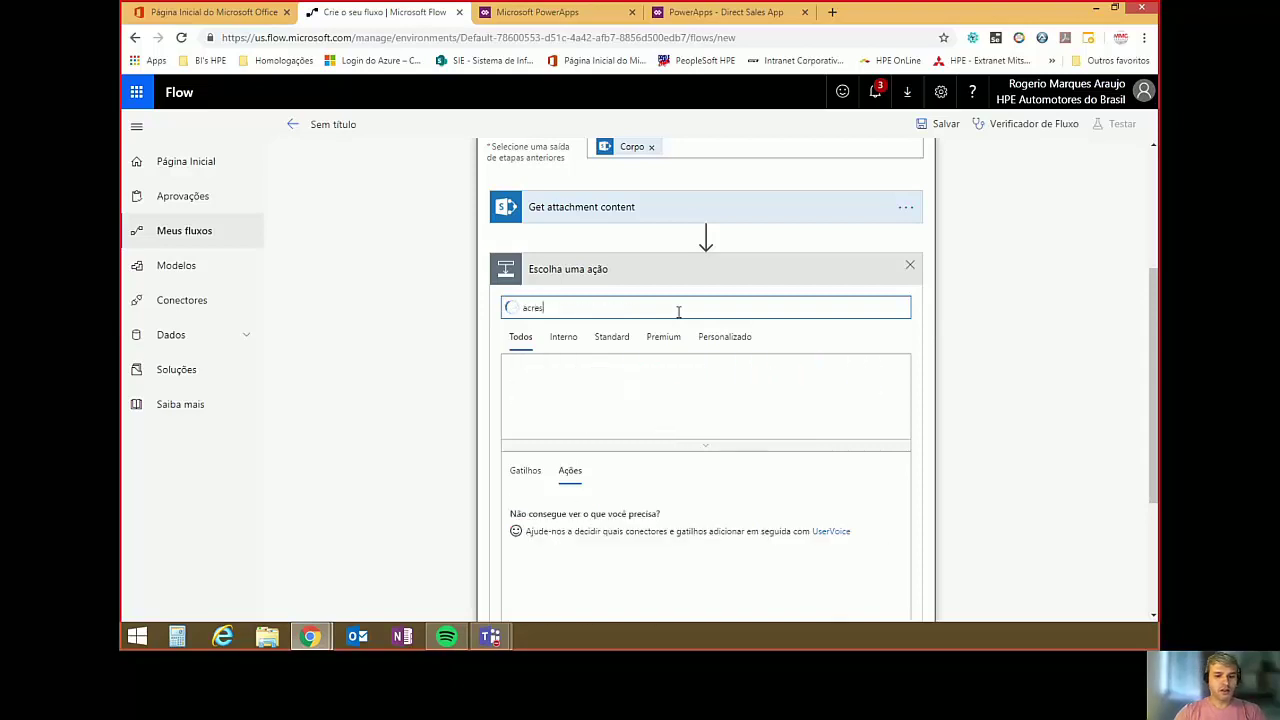
text(centar)
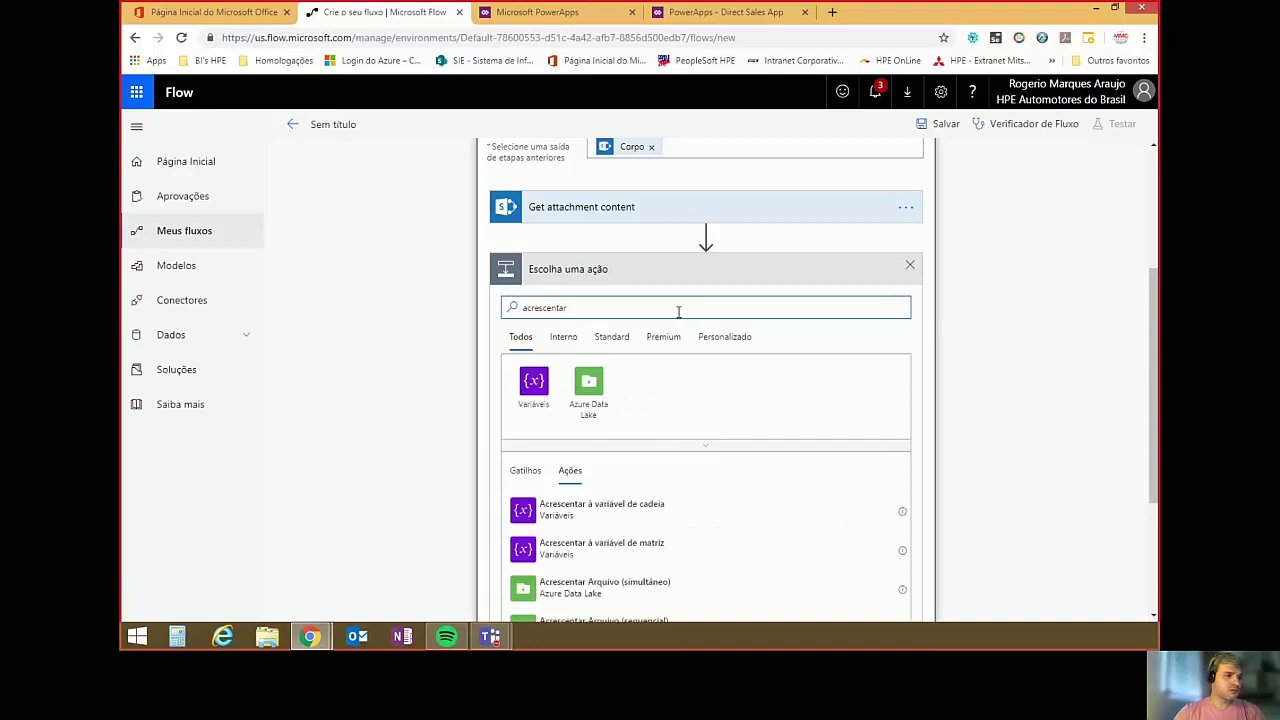
click(605, 545)
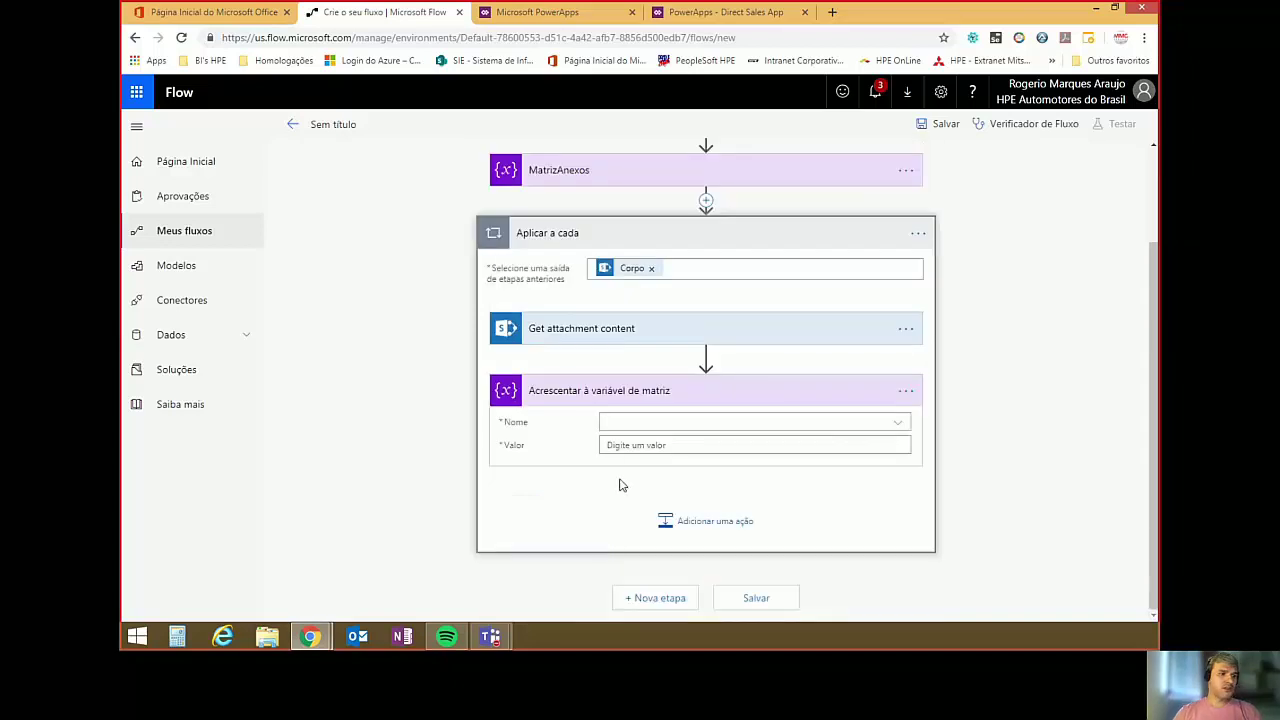
click(628, 422)
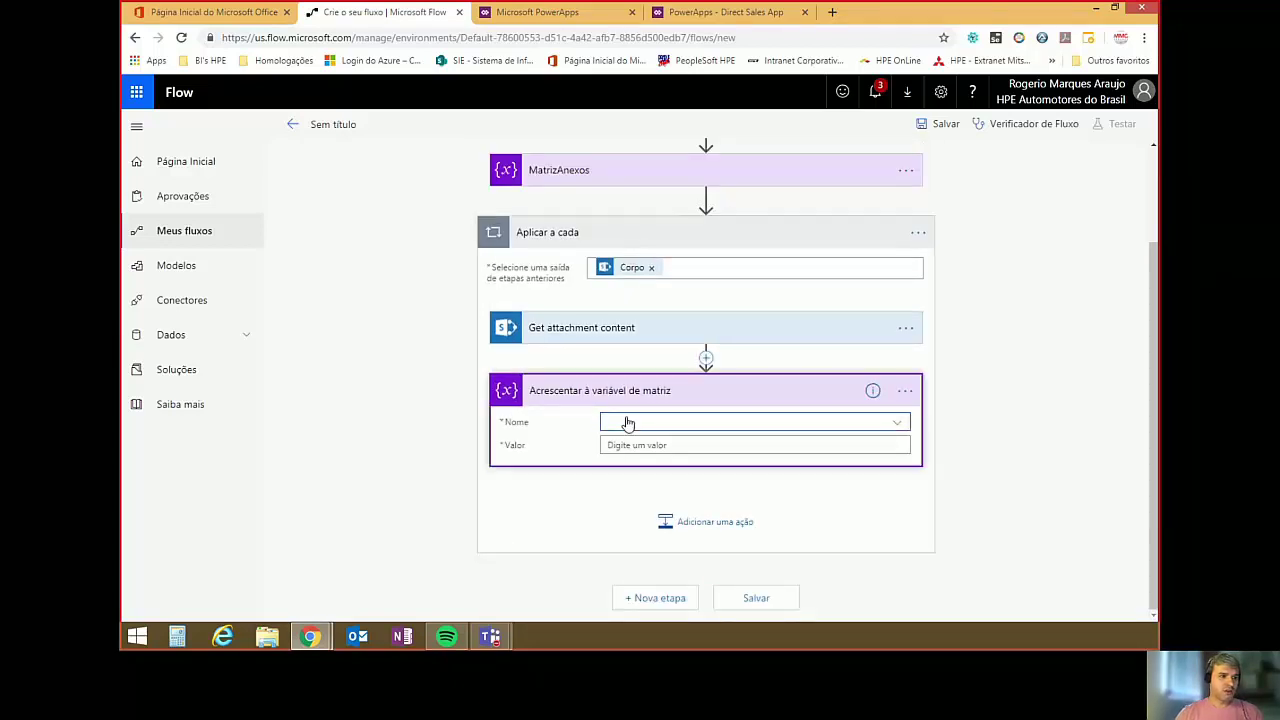
click(626, 421)
click(632, 469)
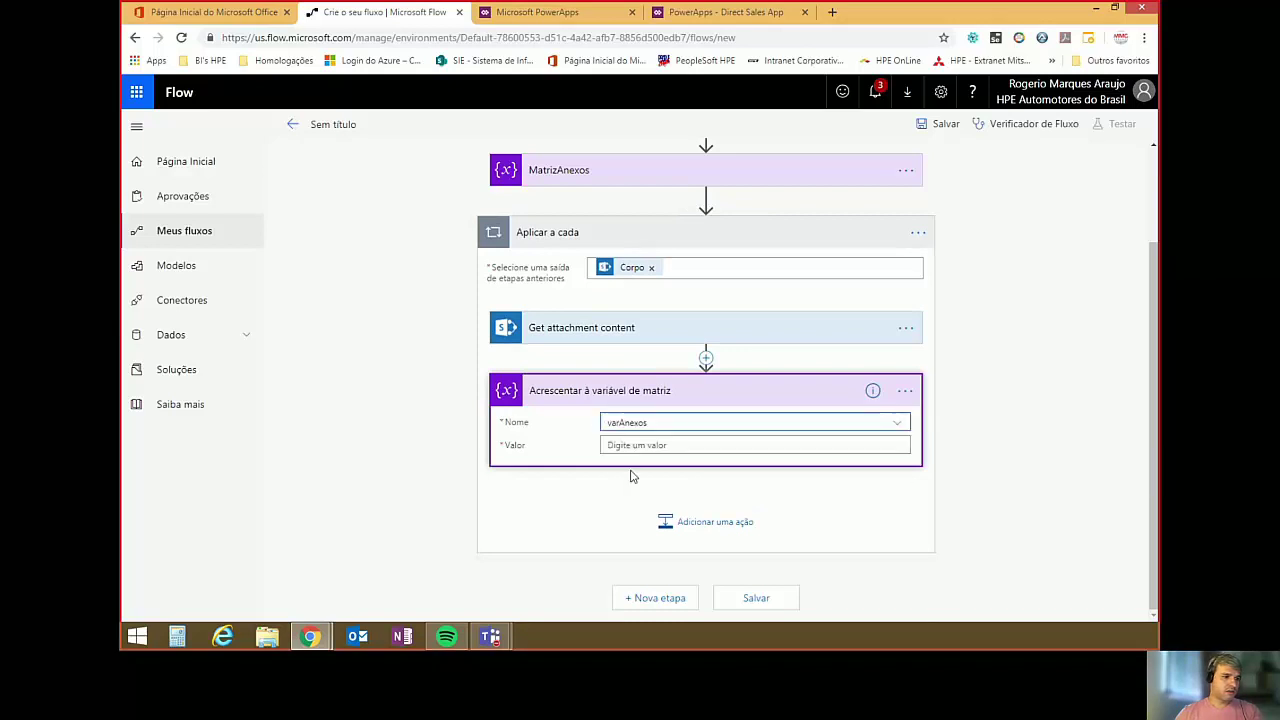
Type a JSON object skeleton with "Name": and "ContentBytes": keys as the appended value.
click(640, 446)
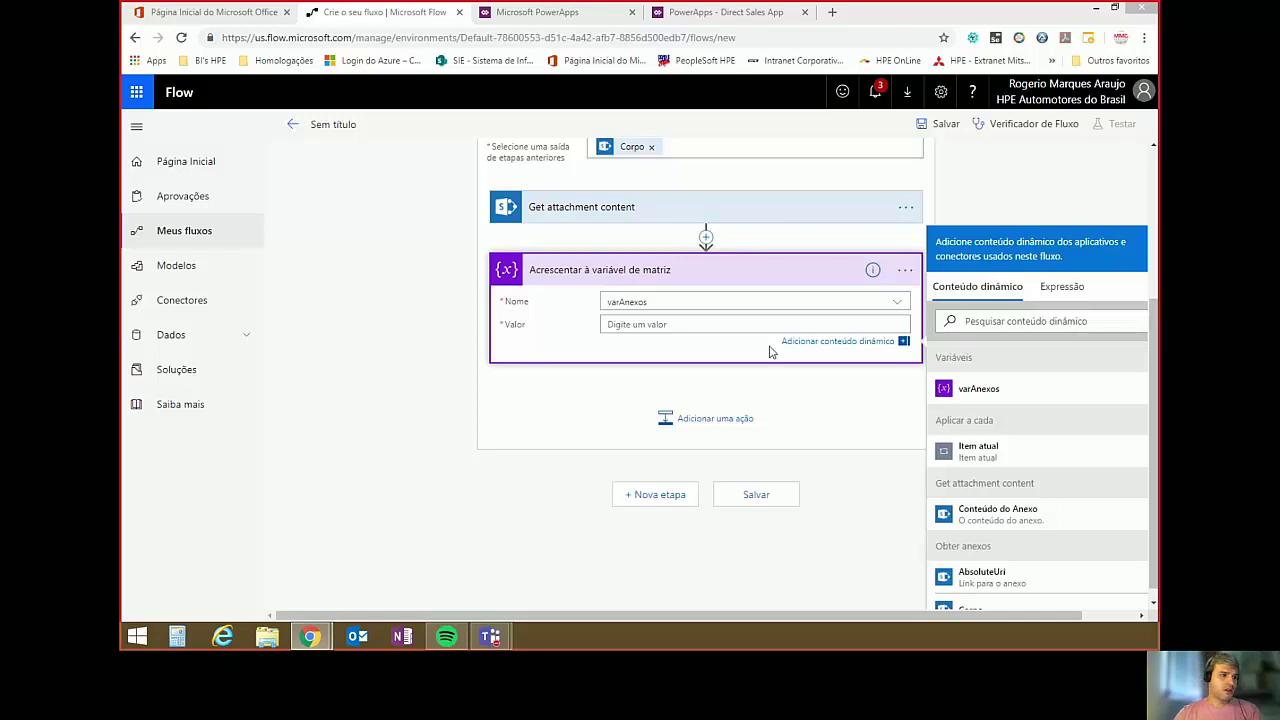
text([)
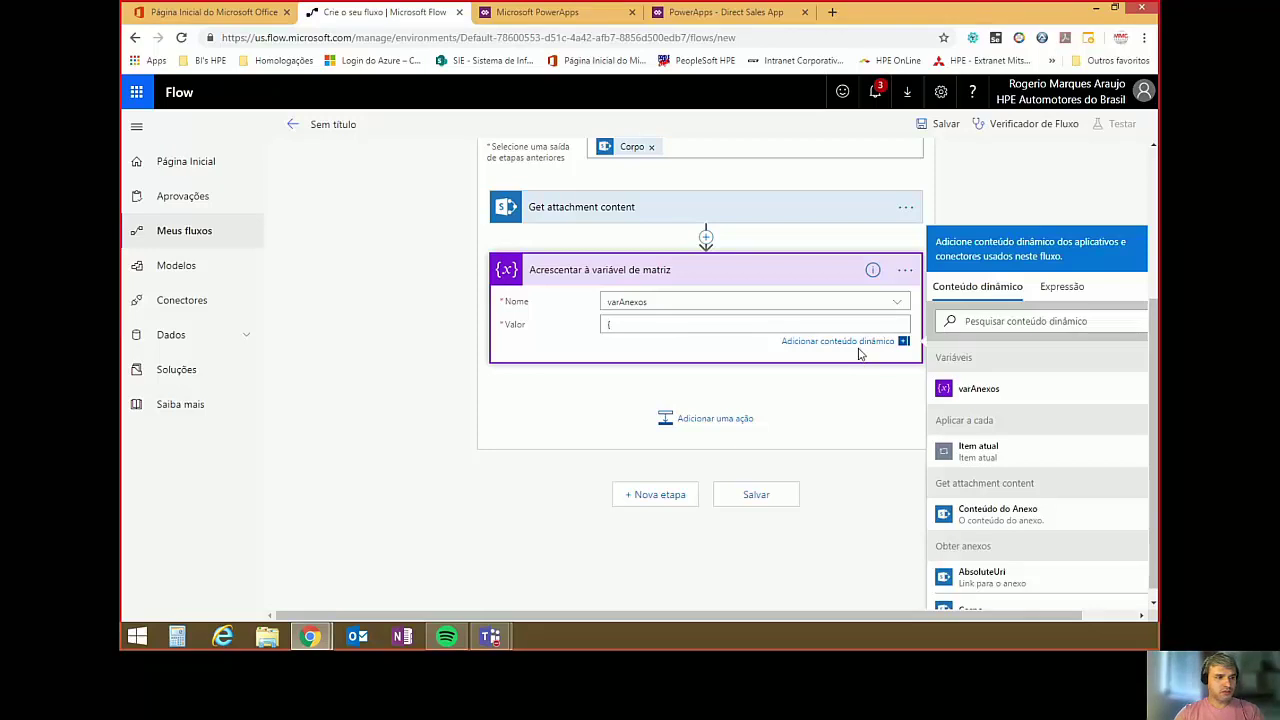
key(Return)
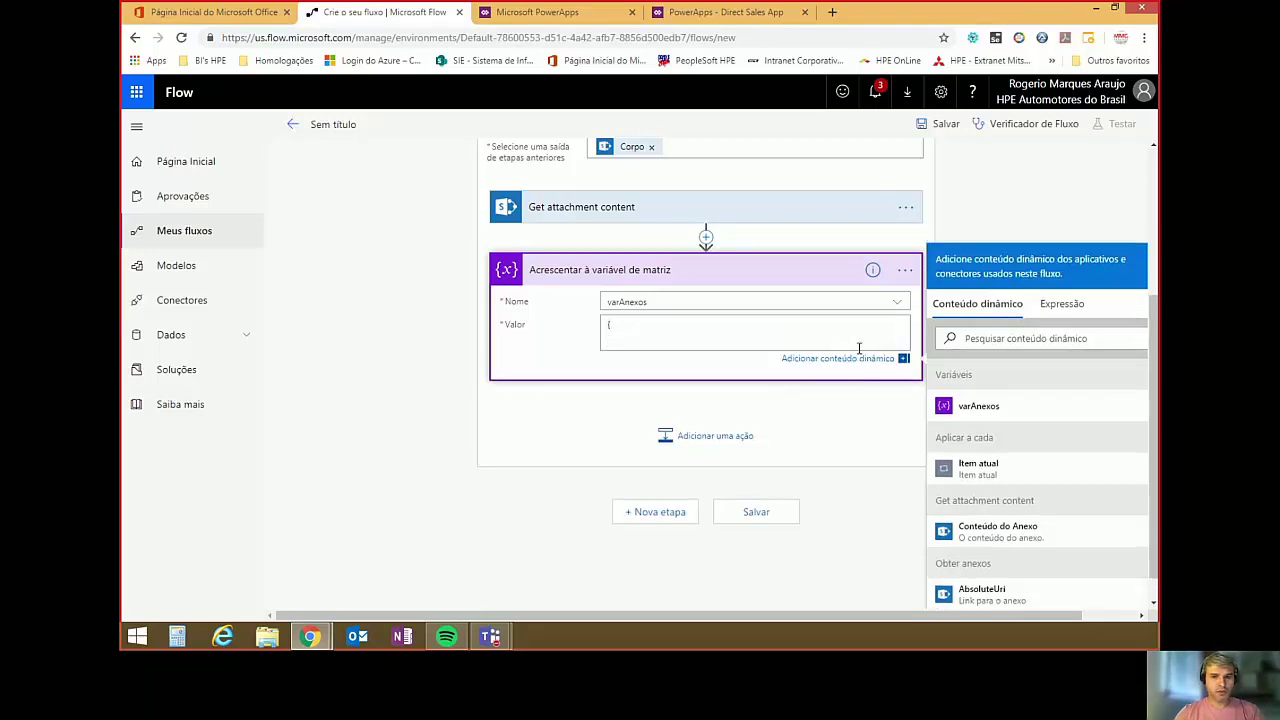
text(")
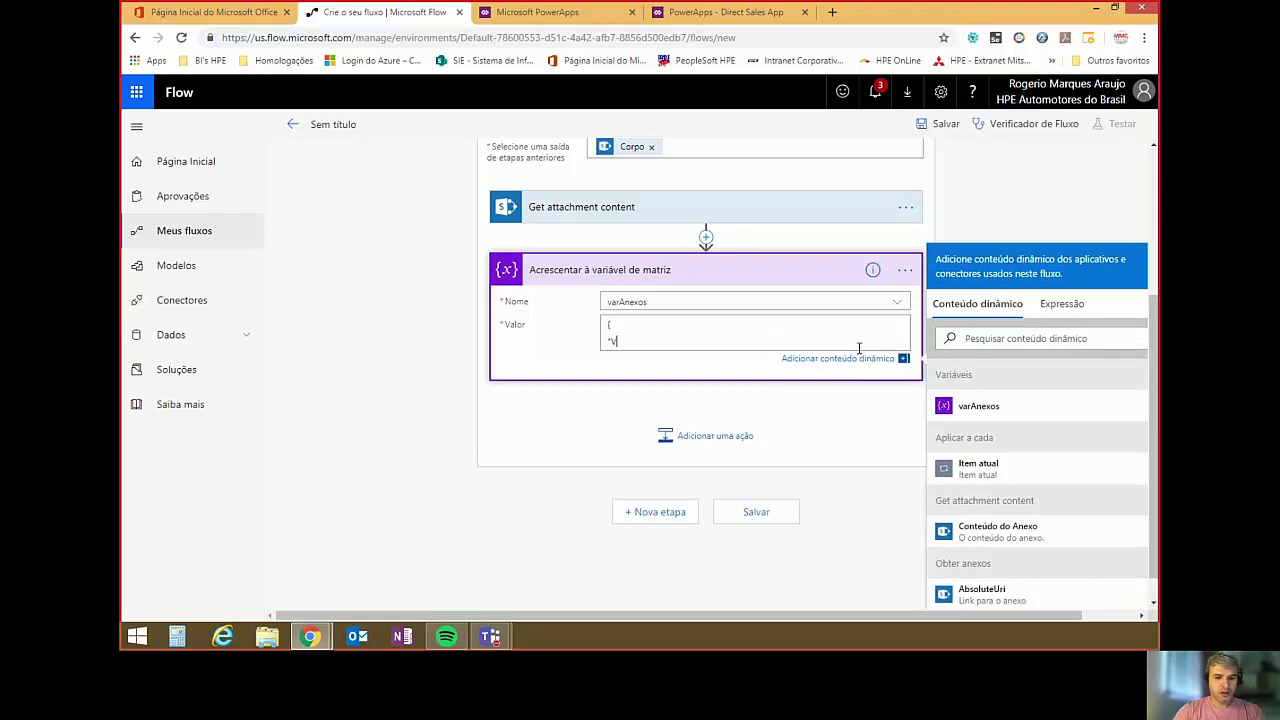
text(Name)
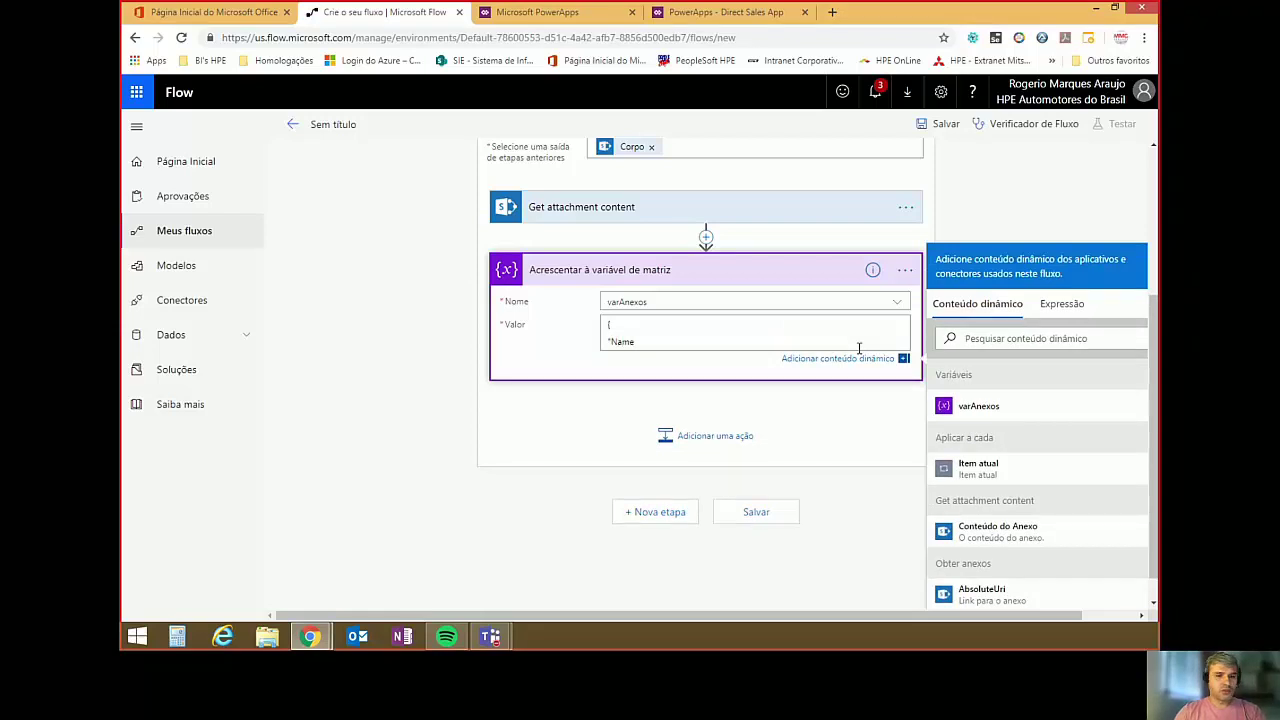
text(":)
key(Return)
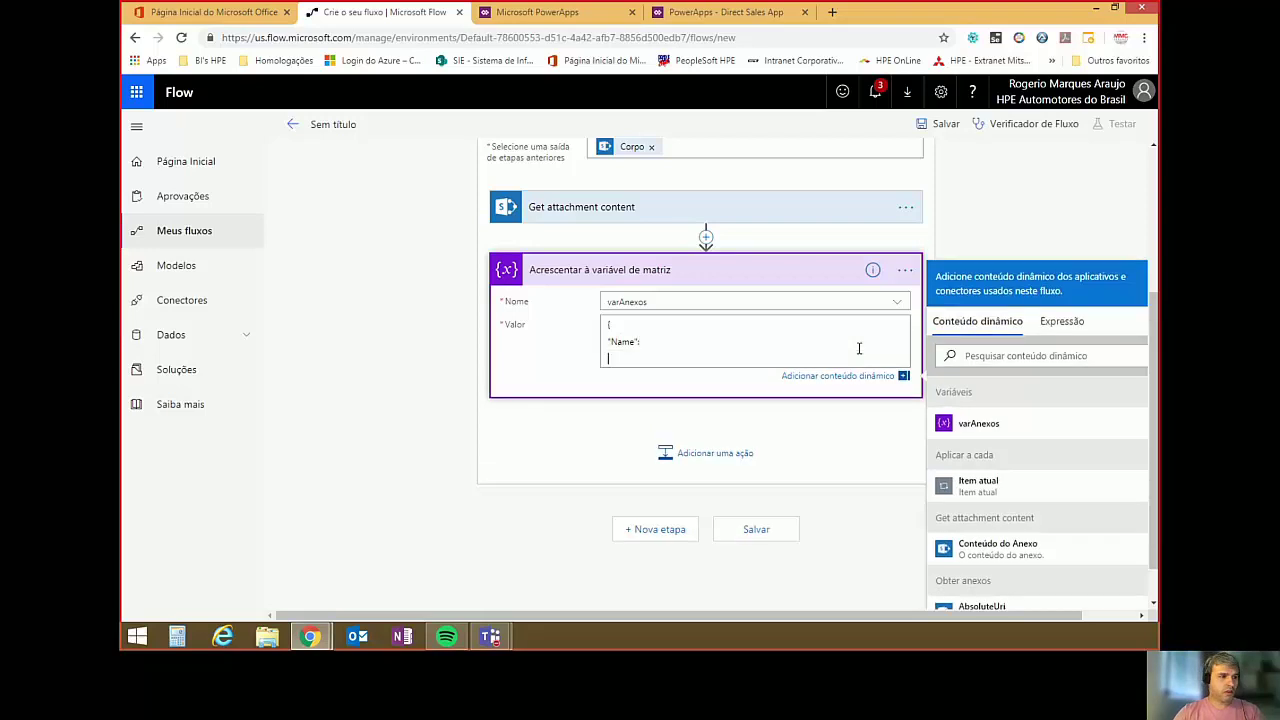
text("Con)
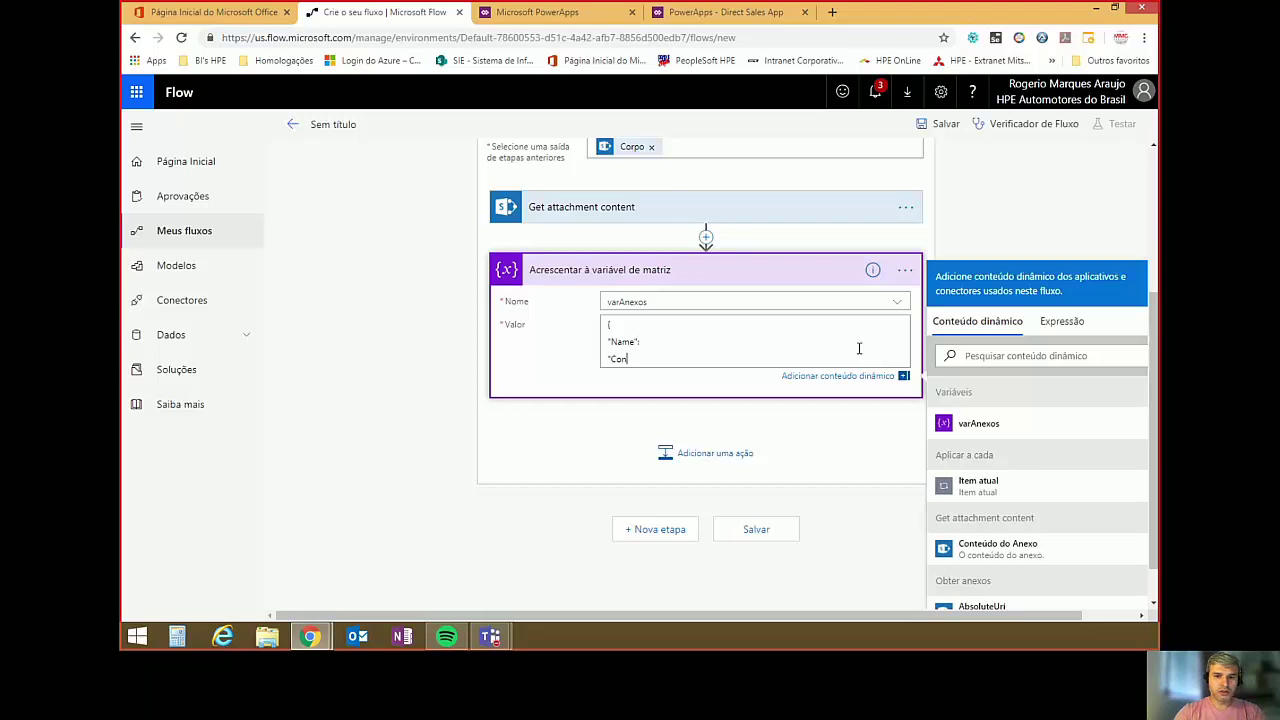
text(tent")
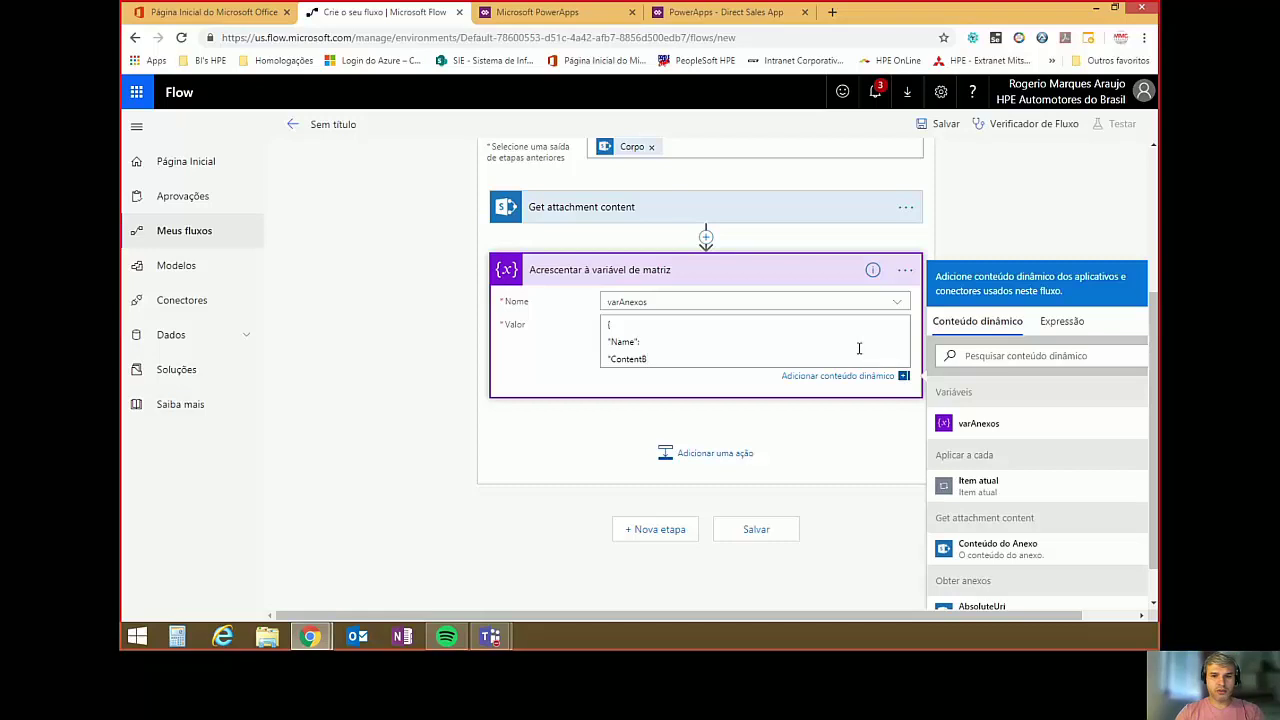
text(ytes)
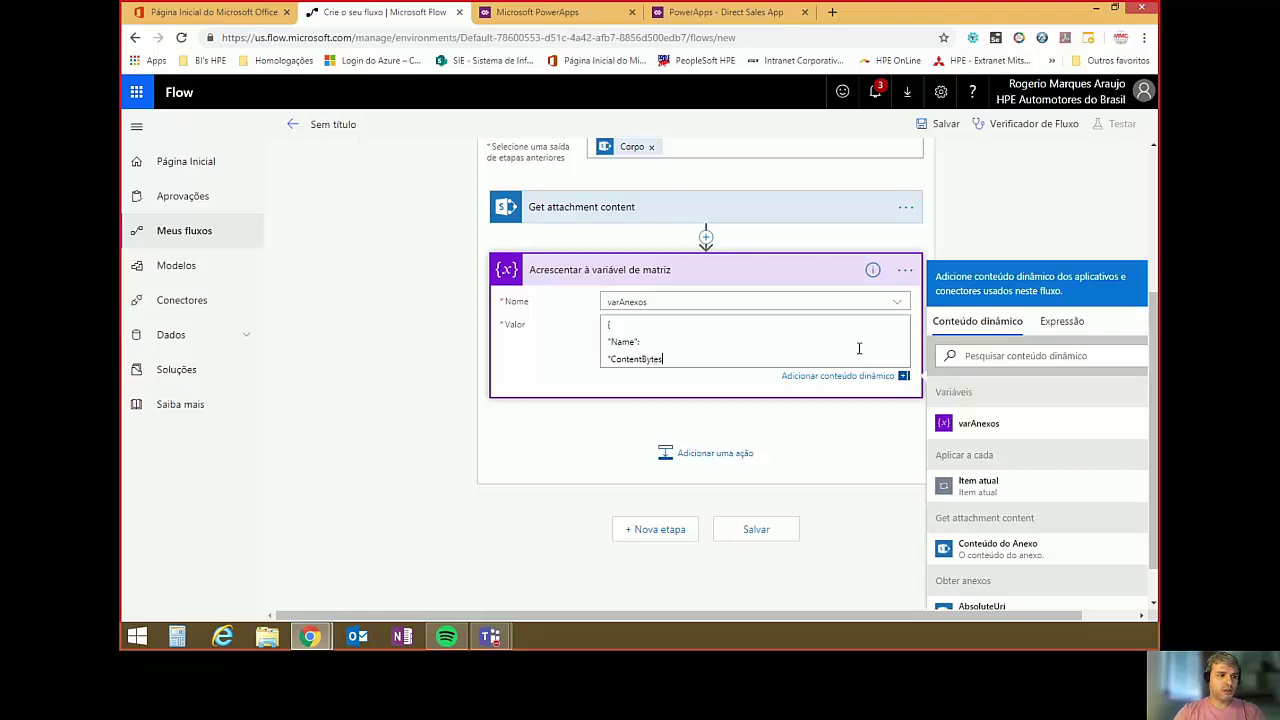
text(":)
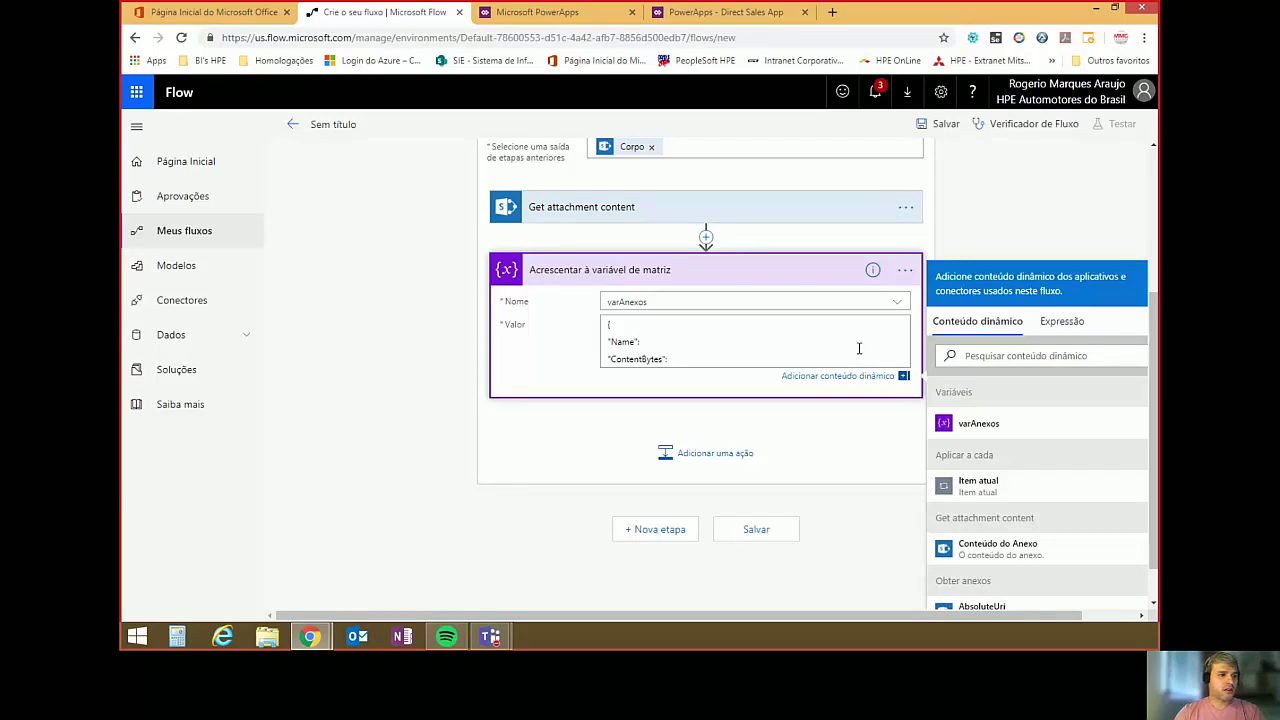
key(Return)
text(})
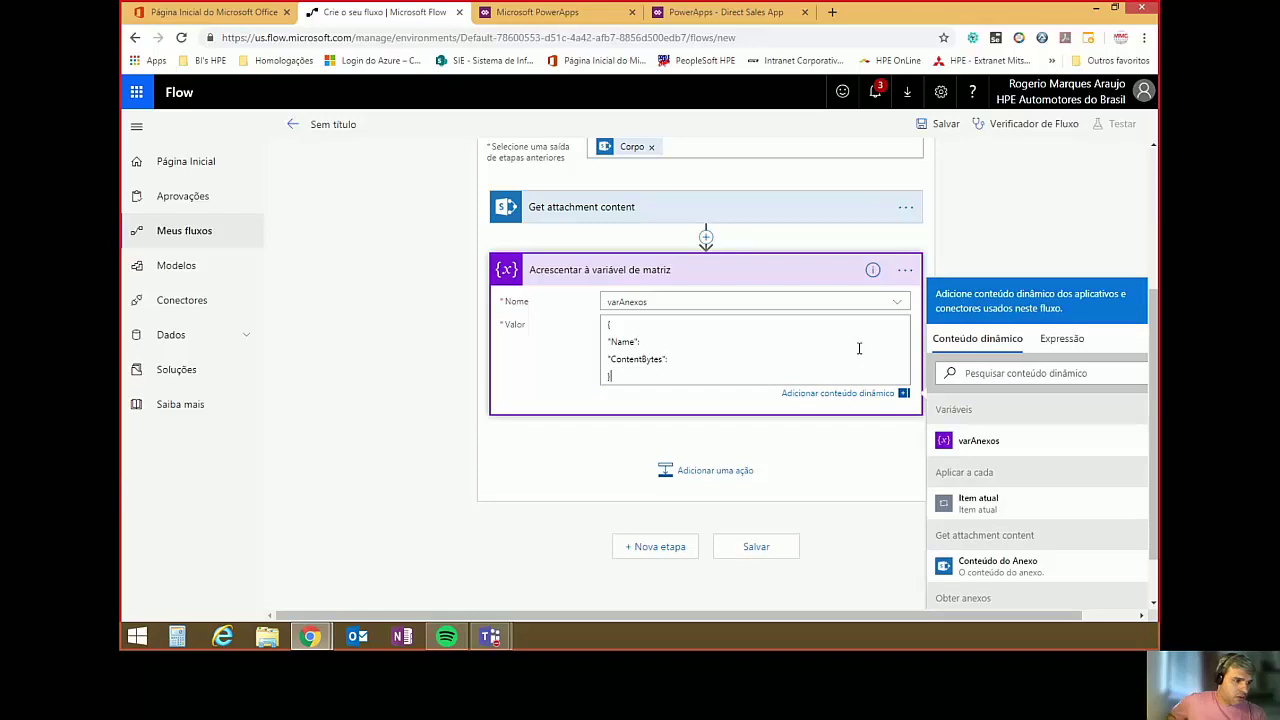
Insert the attachment's DisplayName token after "Name": in the appended value.
click(647, 349)
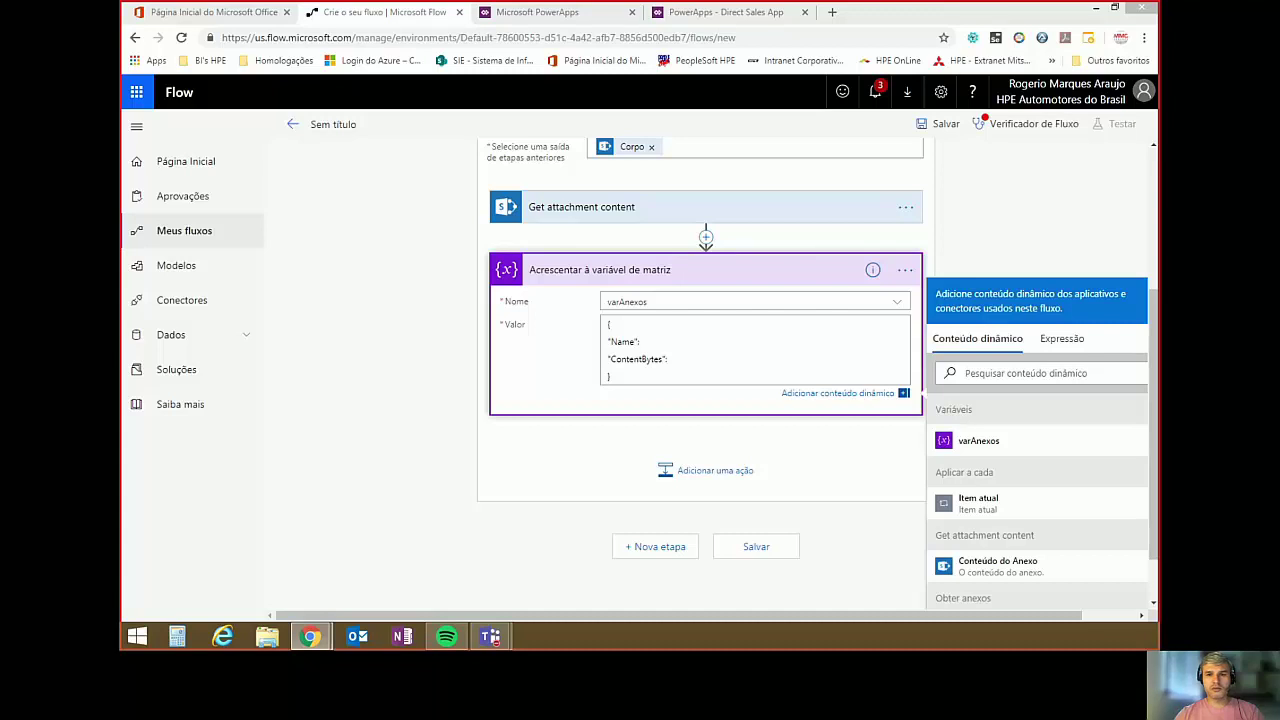
click(653, 339)
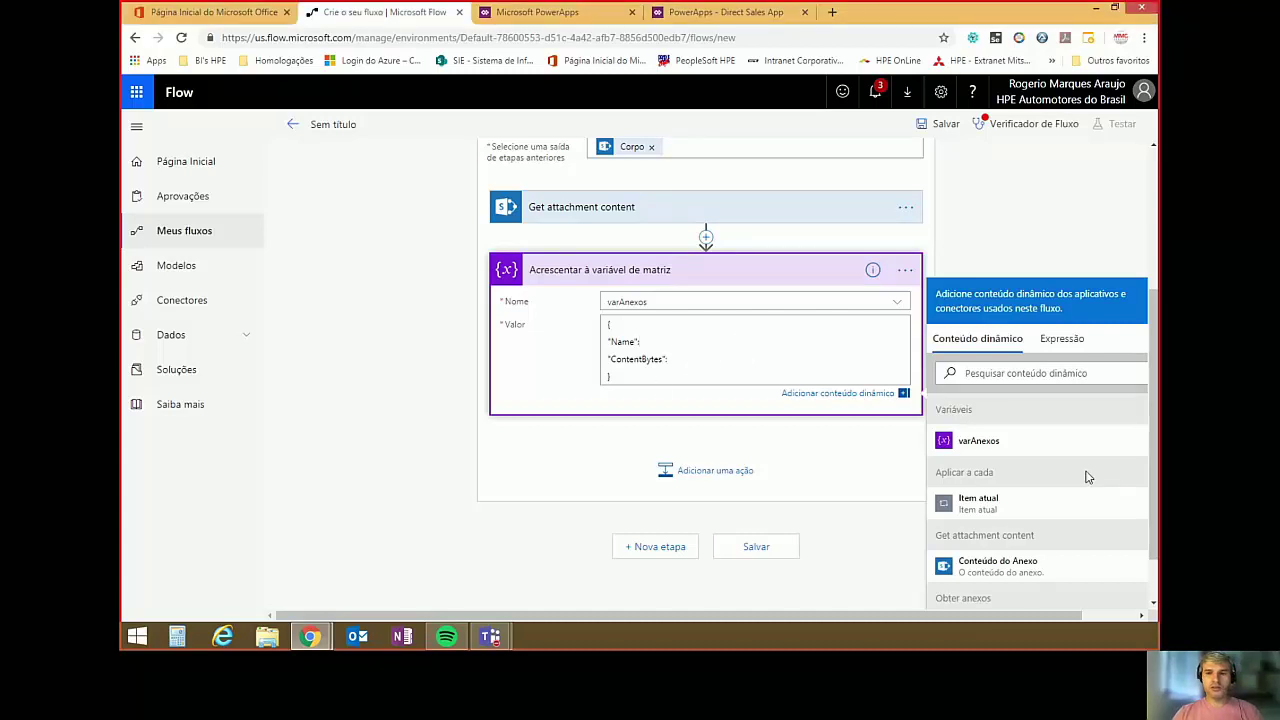
scroll(1015, 528, down, 1)
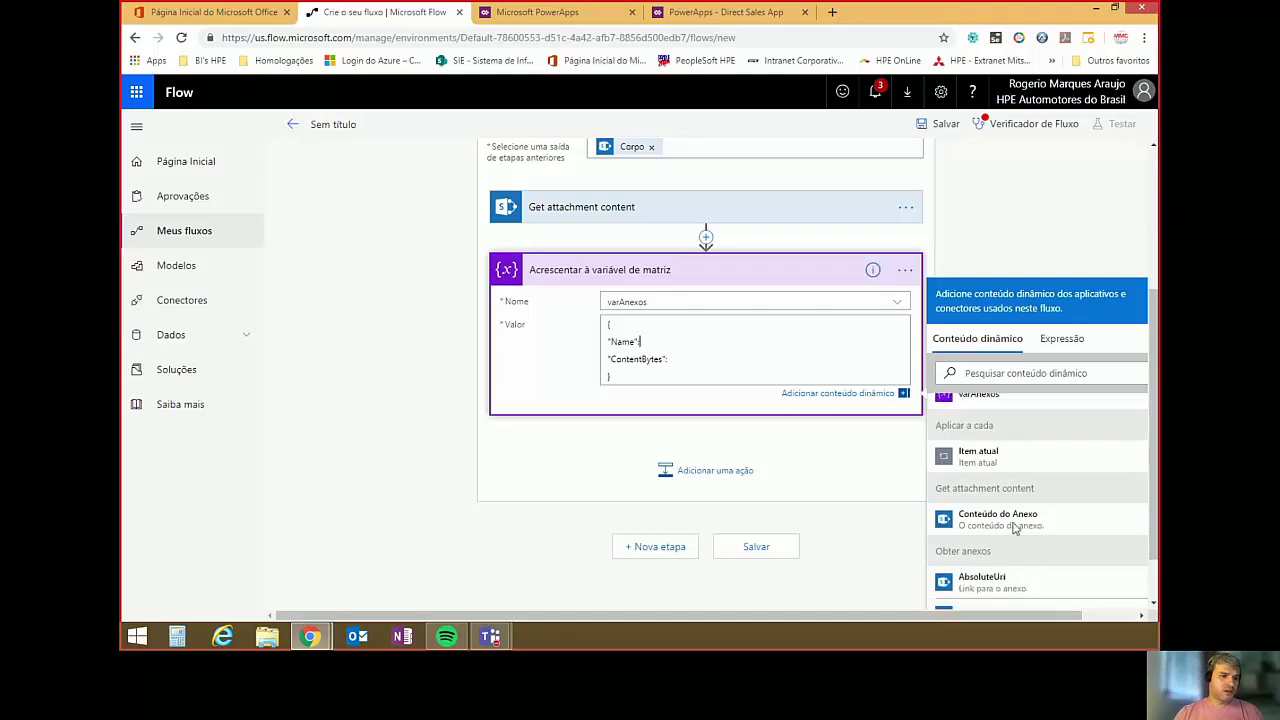
scroll(1013, 530, down, 2)
click(1010, 550)
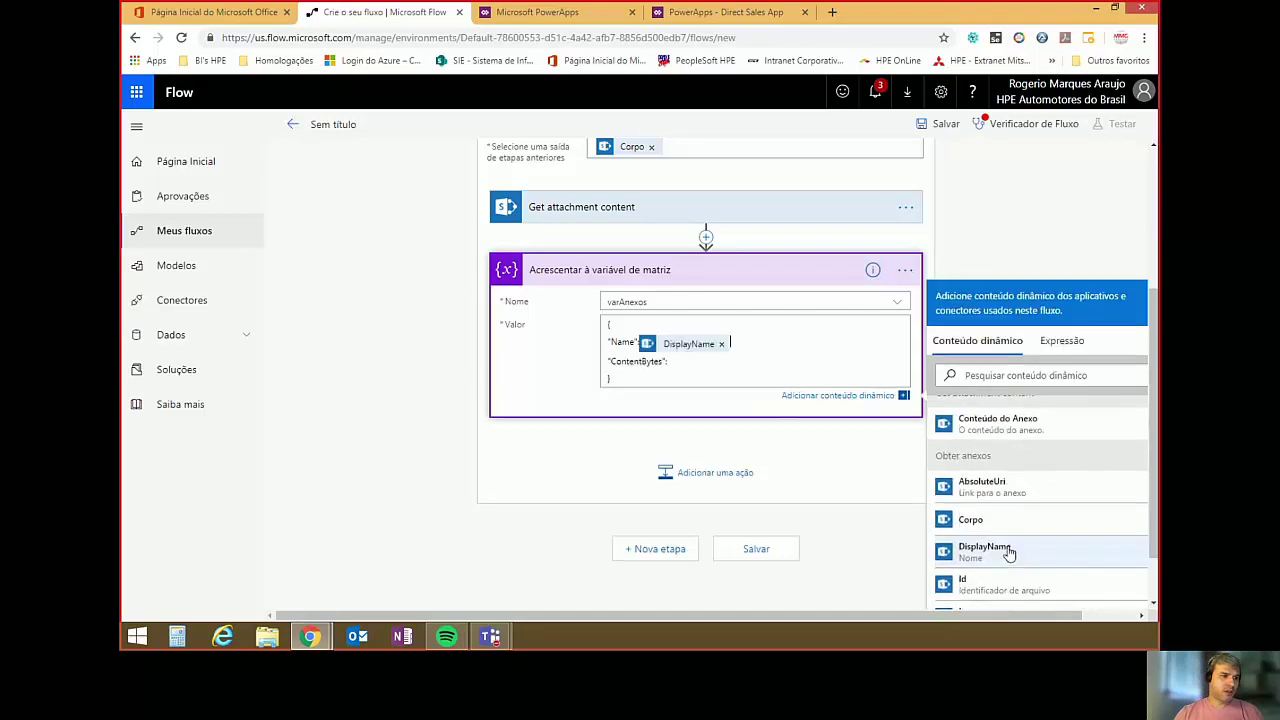
click(674, 361)
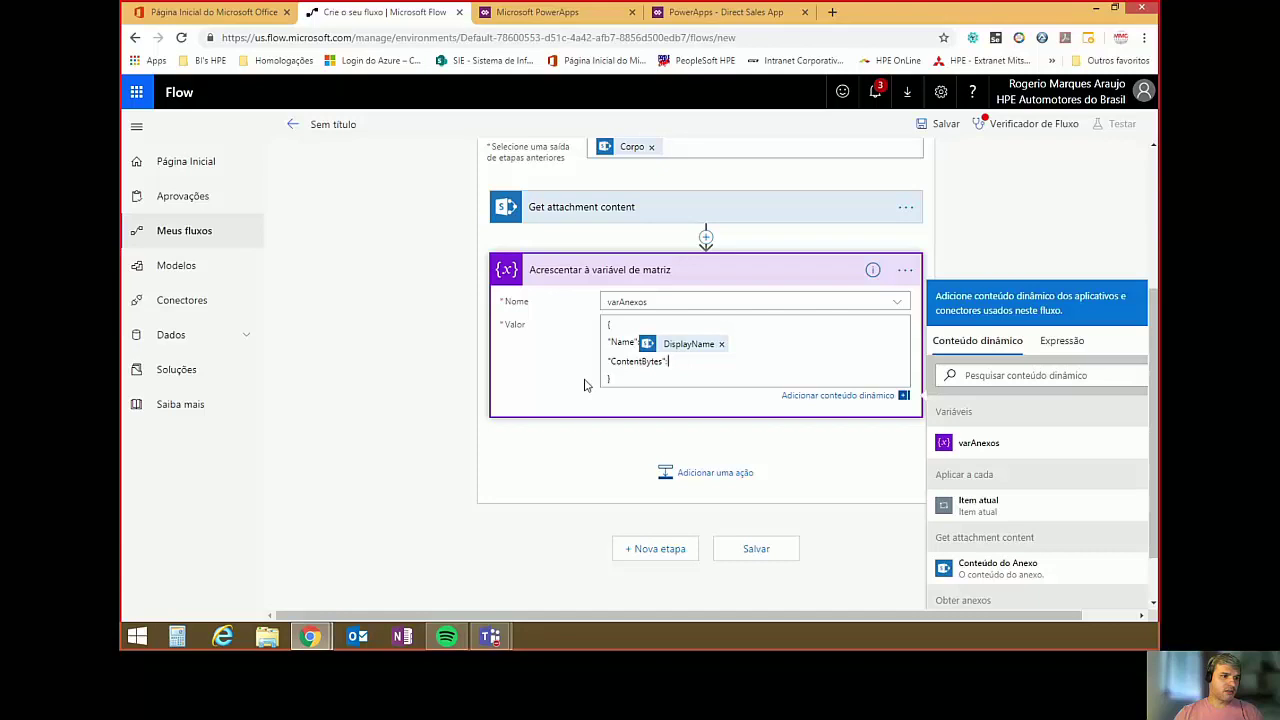
Write the expression body('Get_attachament_content') in the Expressão editor.
click(1064, 341)
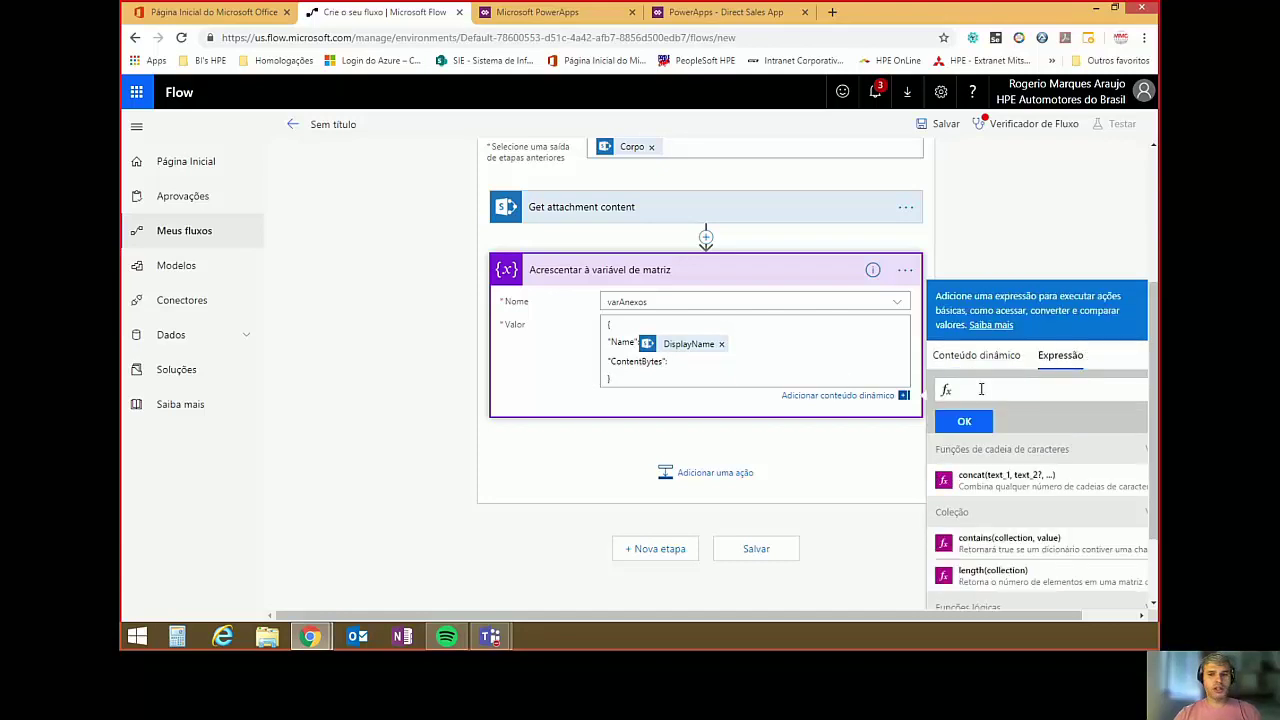
text(Bod)
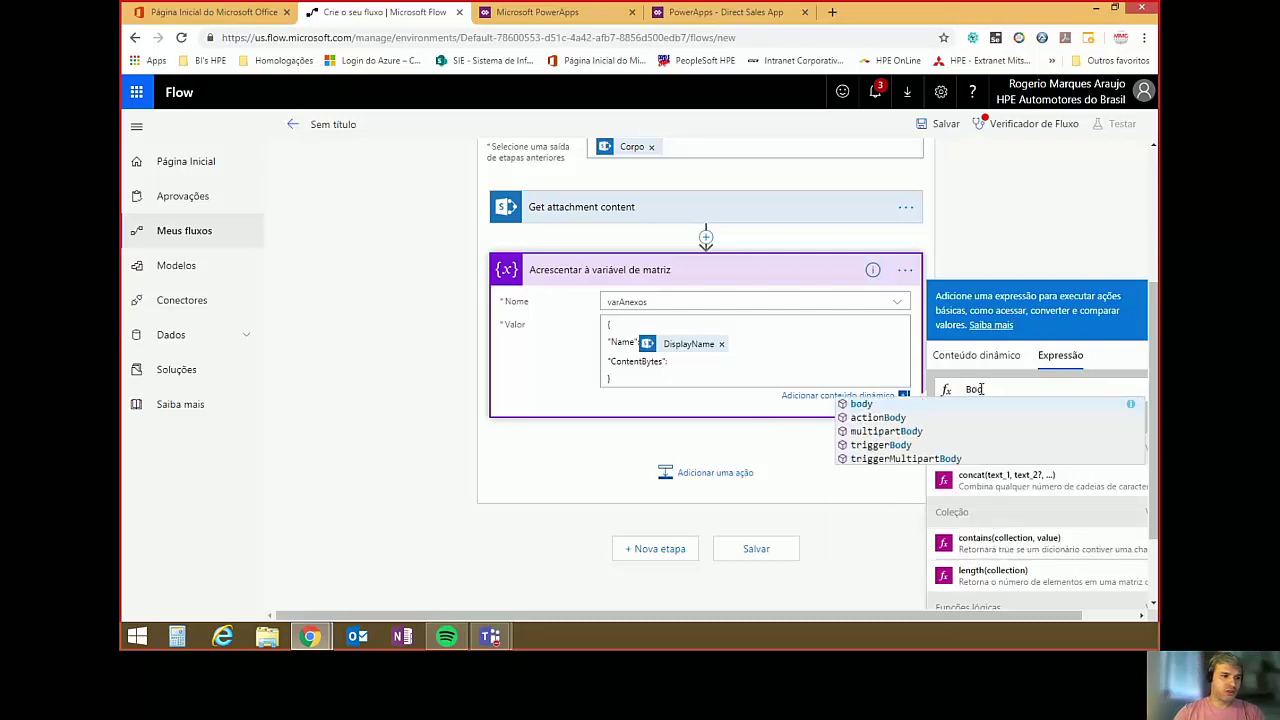
click(873, 406)
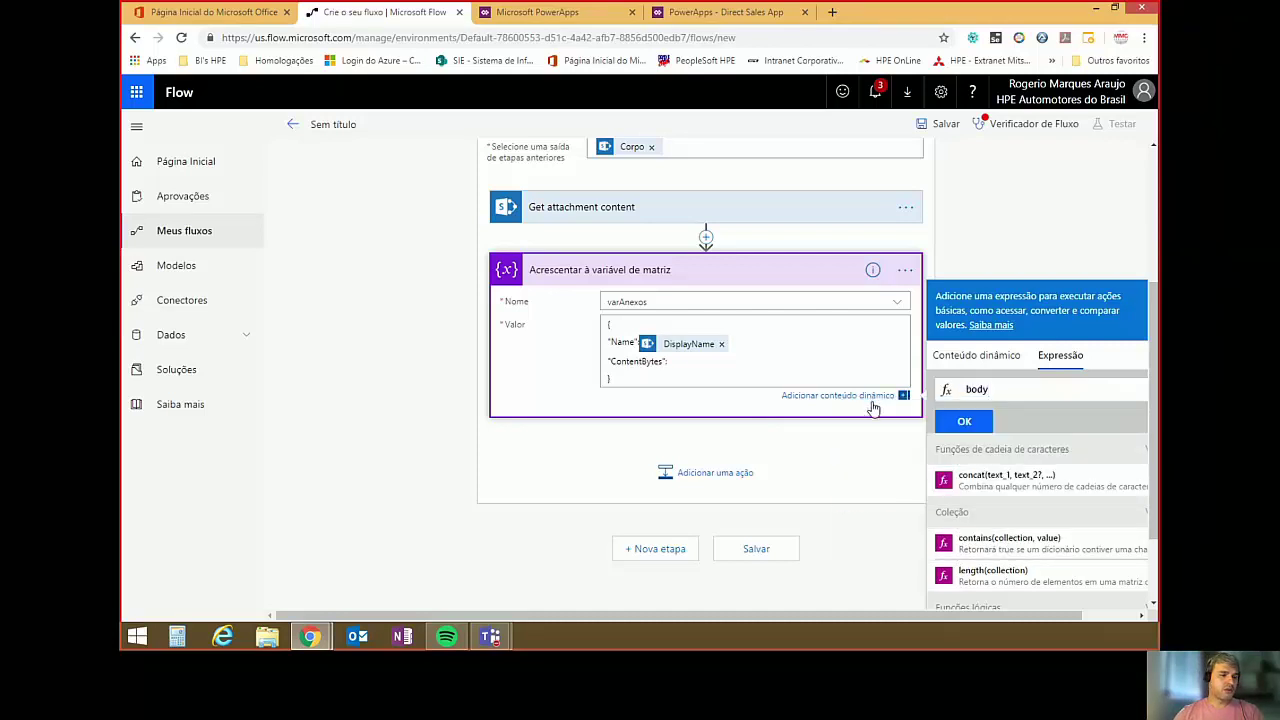
text(()
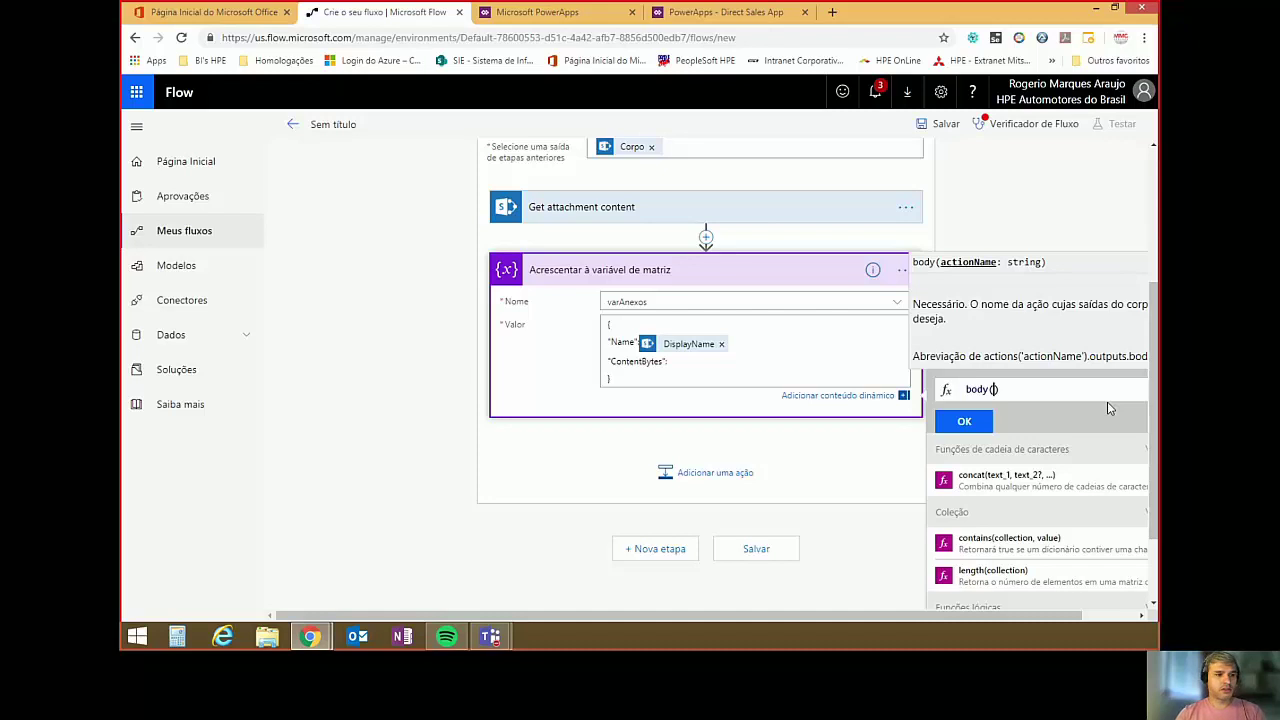
text(')
text(Get)
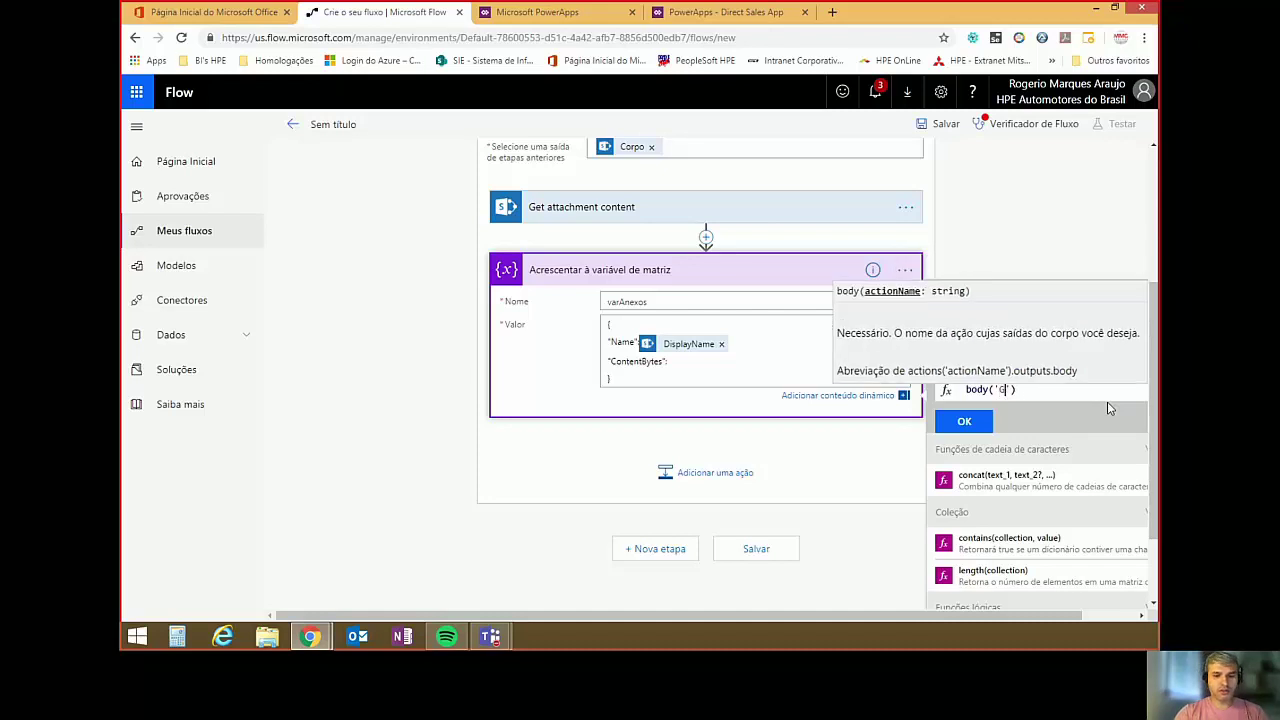
text(_att)
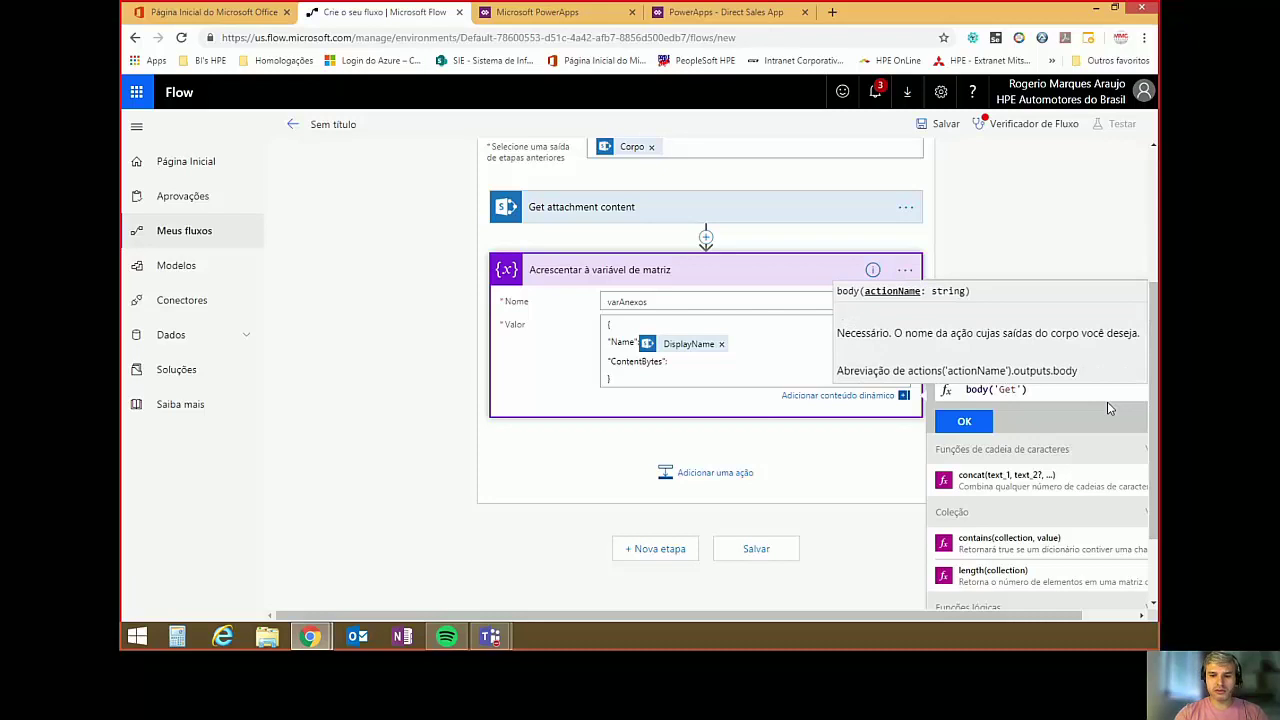
text(acha)
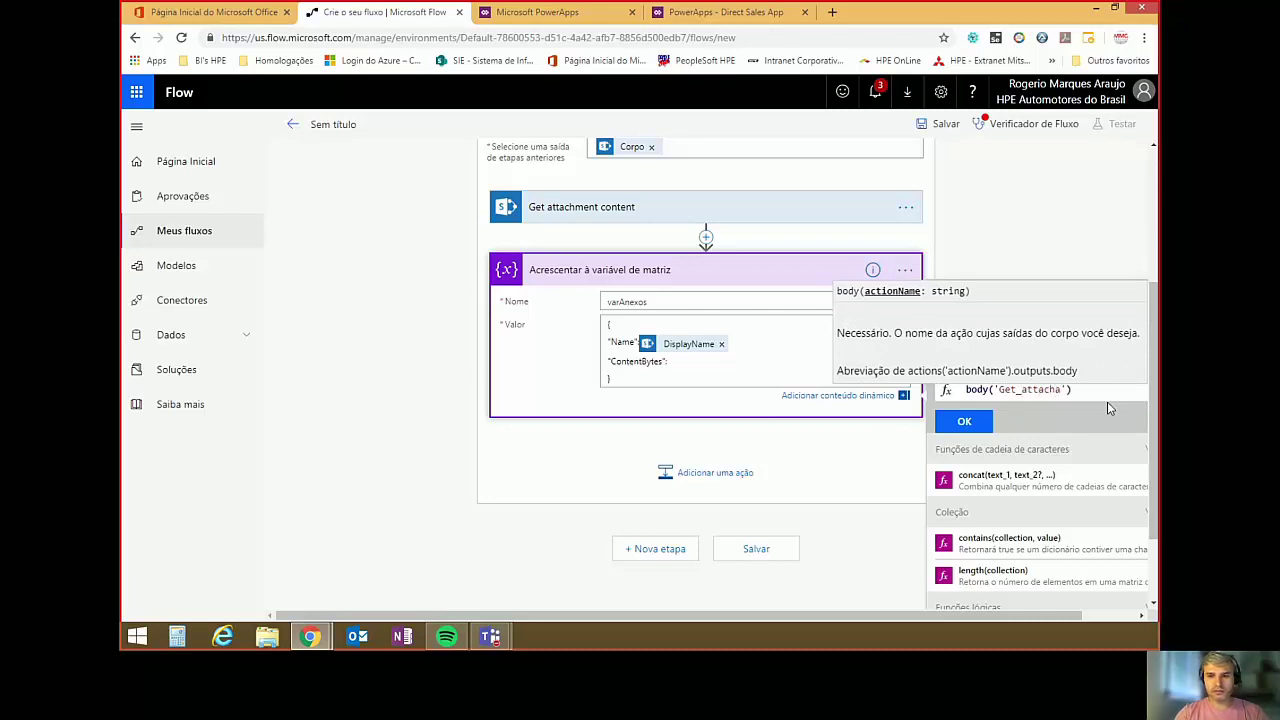
text(ment_content)
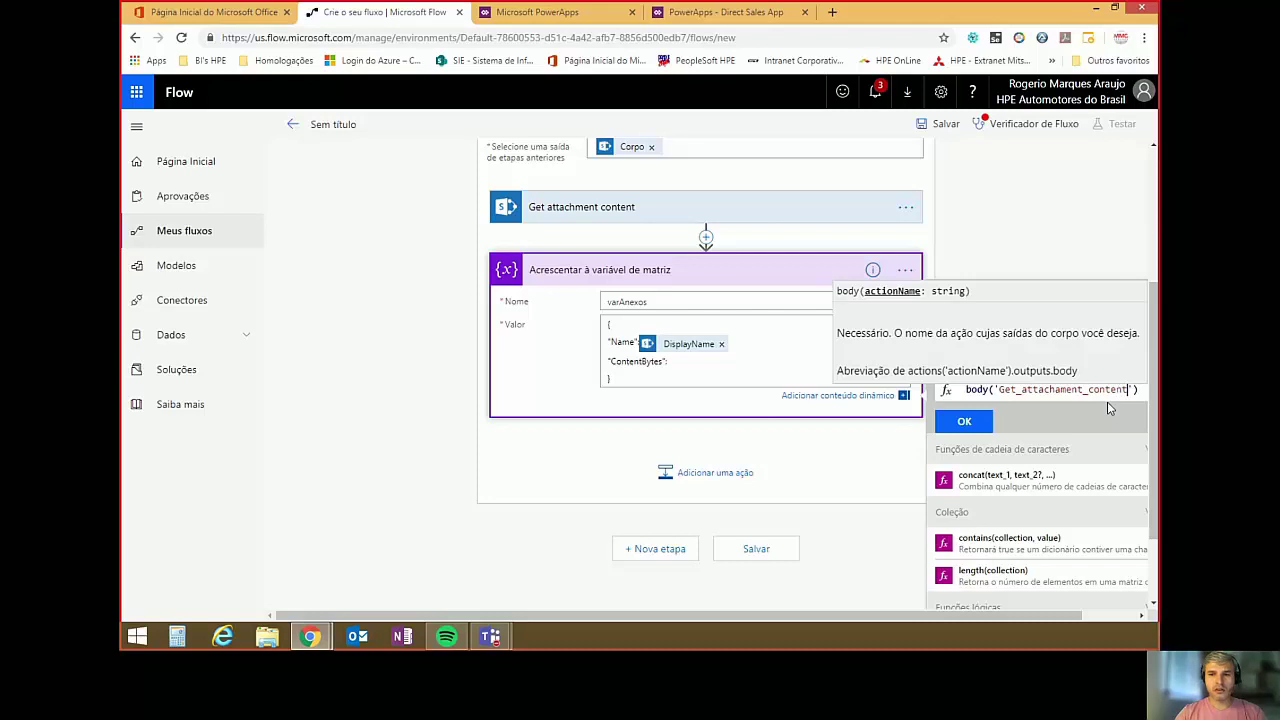
key(End)
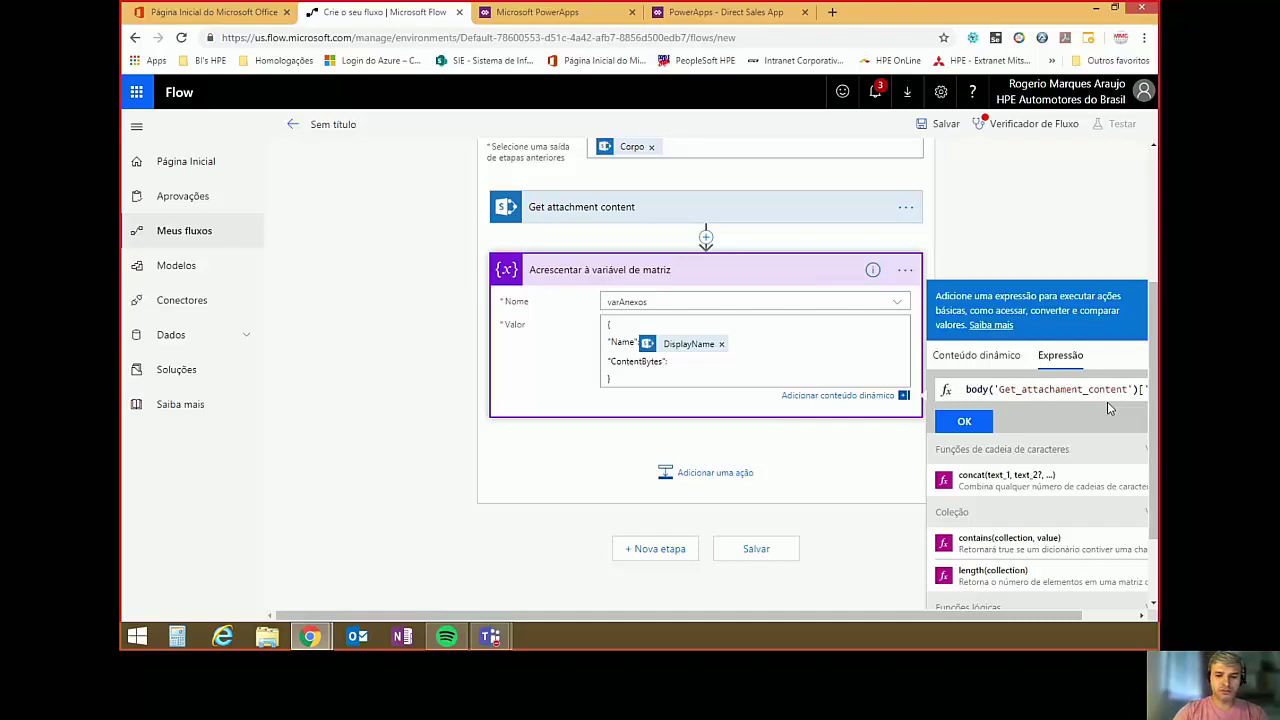
Finish the expression with ['$content'] and insert it as the ContentBytes value.
text($content)
click(905, 423)
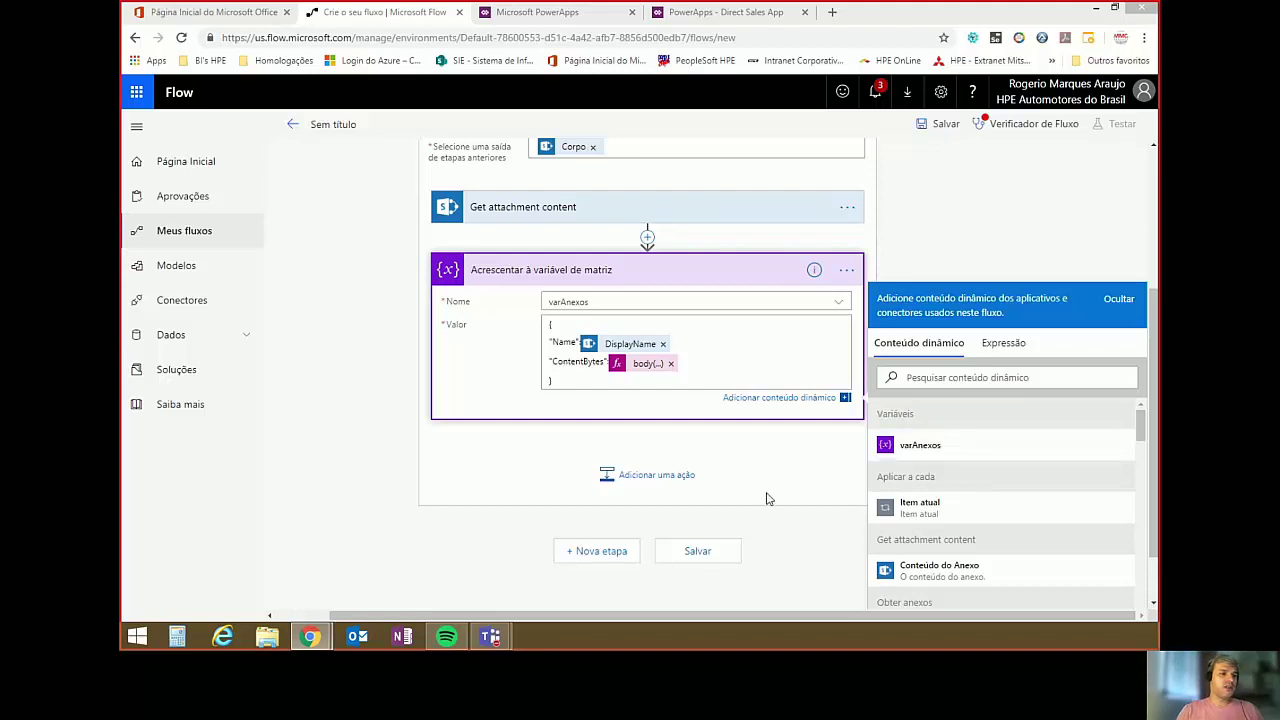
scroll(707, 416, up, 2)
scroll(680, 400, up, 1)
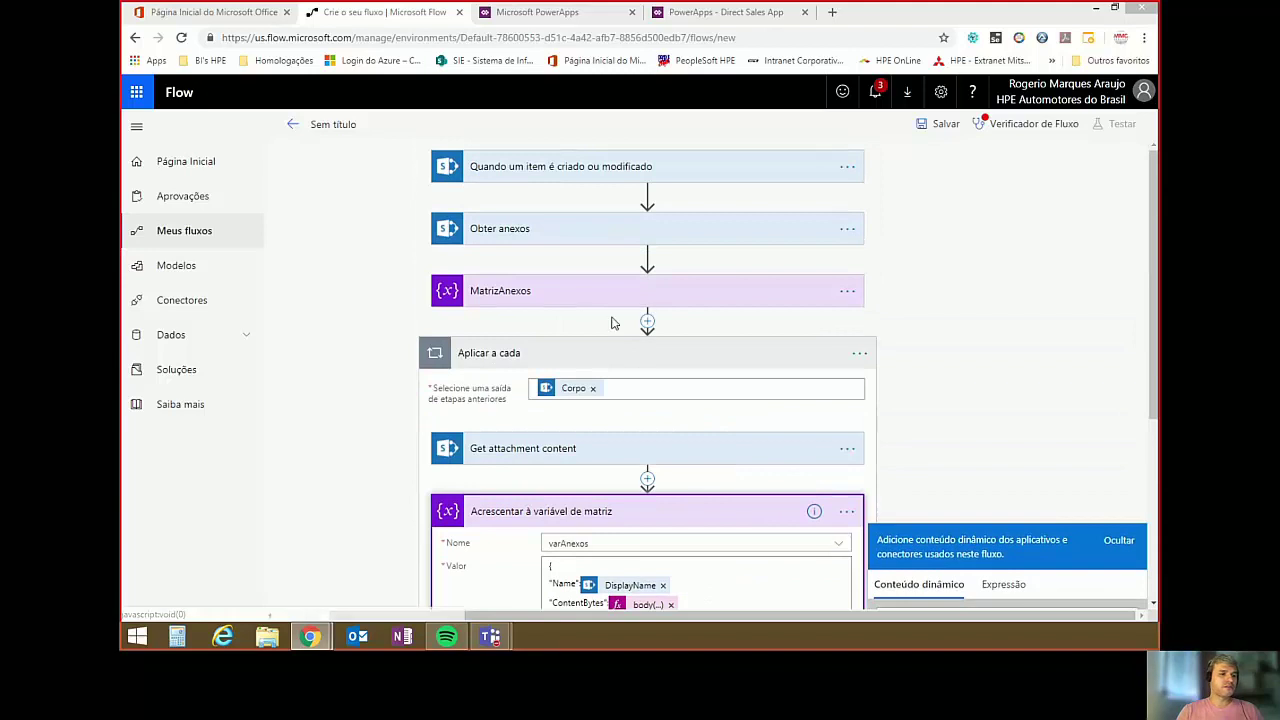
scroll(748, 323, down, 3)
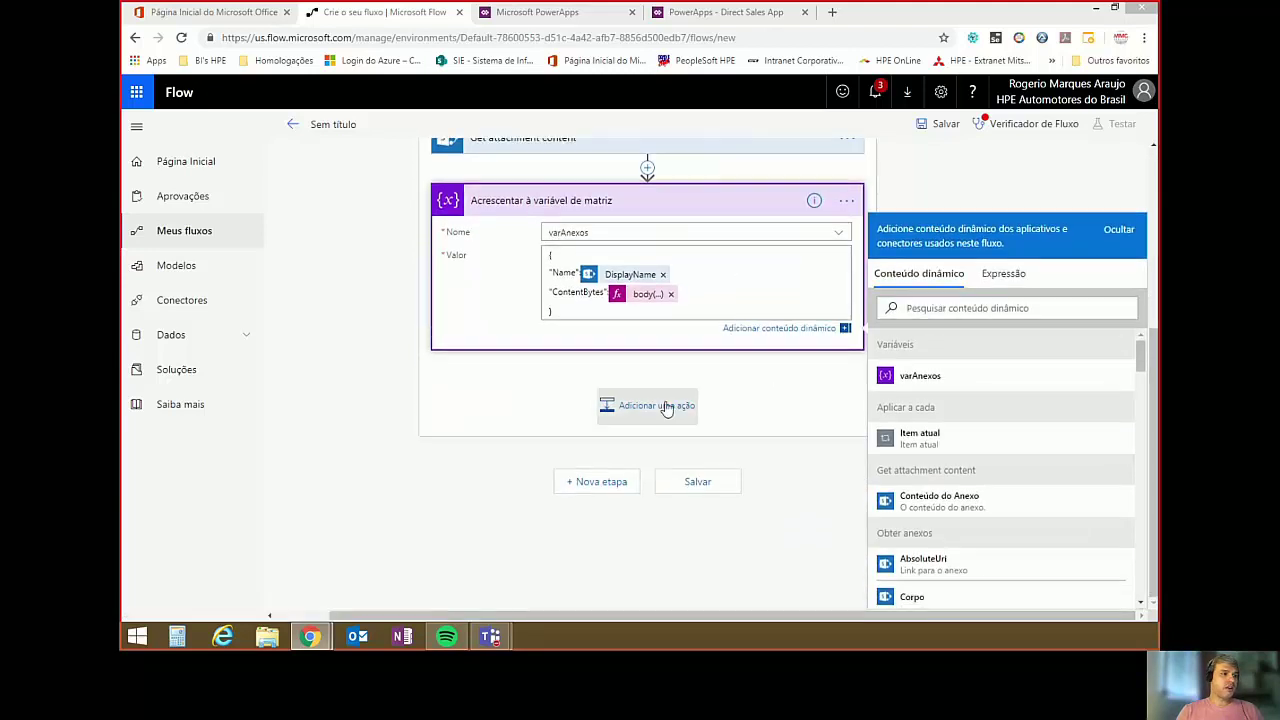
scroll(630, 390, up, 2)
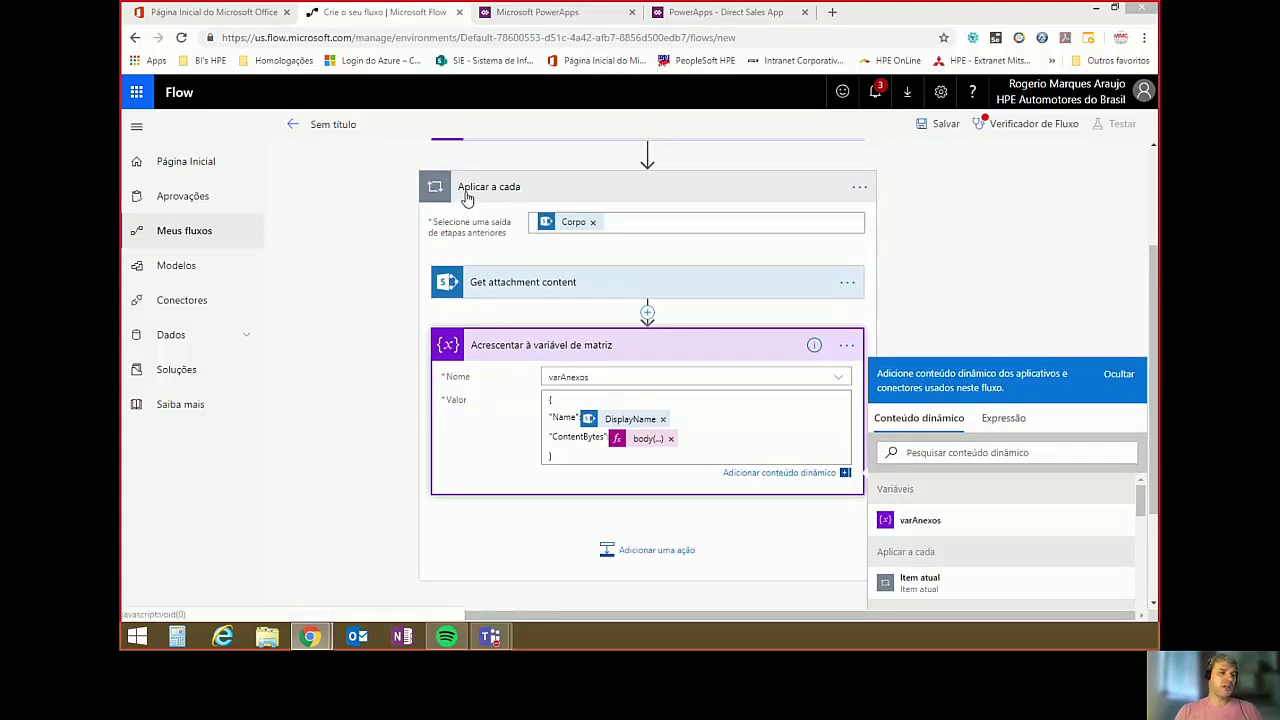
scroll(645, 345, down, 3)
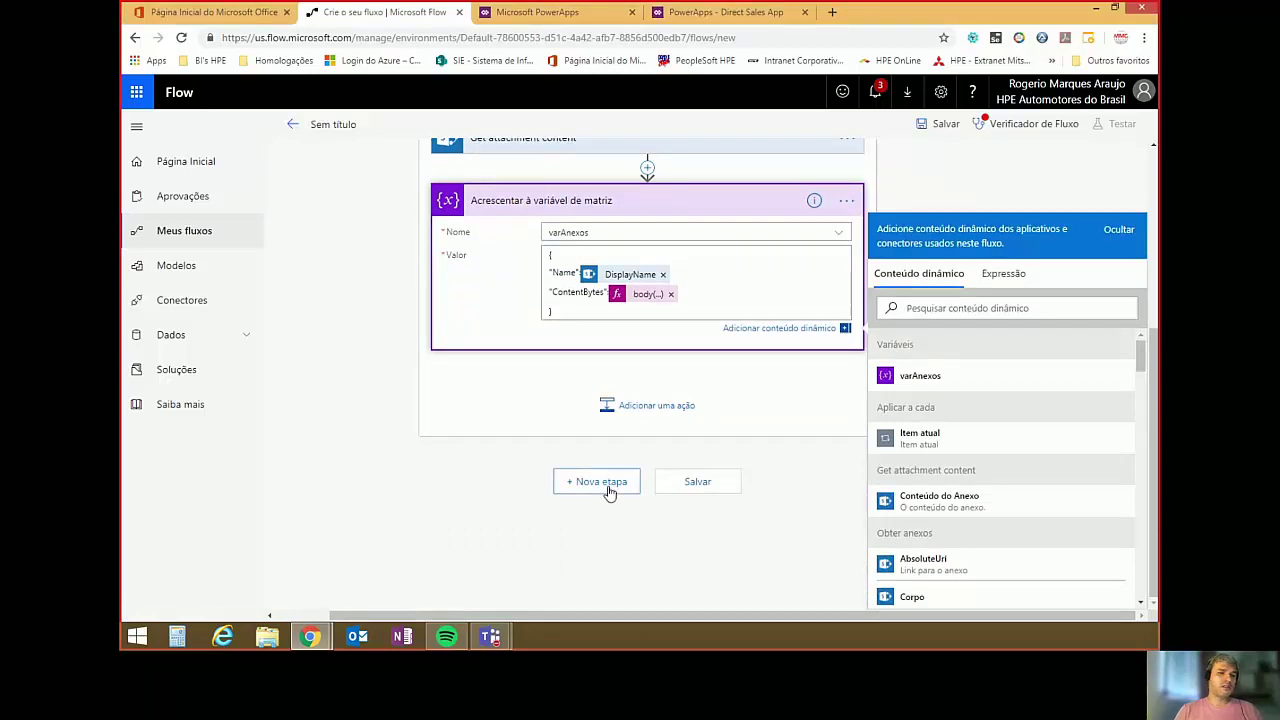
Add a Condição step after the Aplicar a cada loop and select its first value field.
click(607, 489)
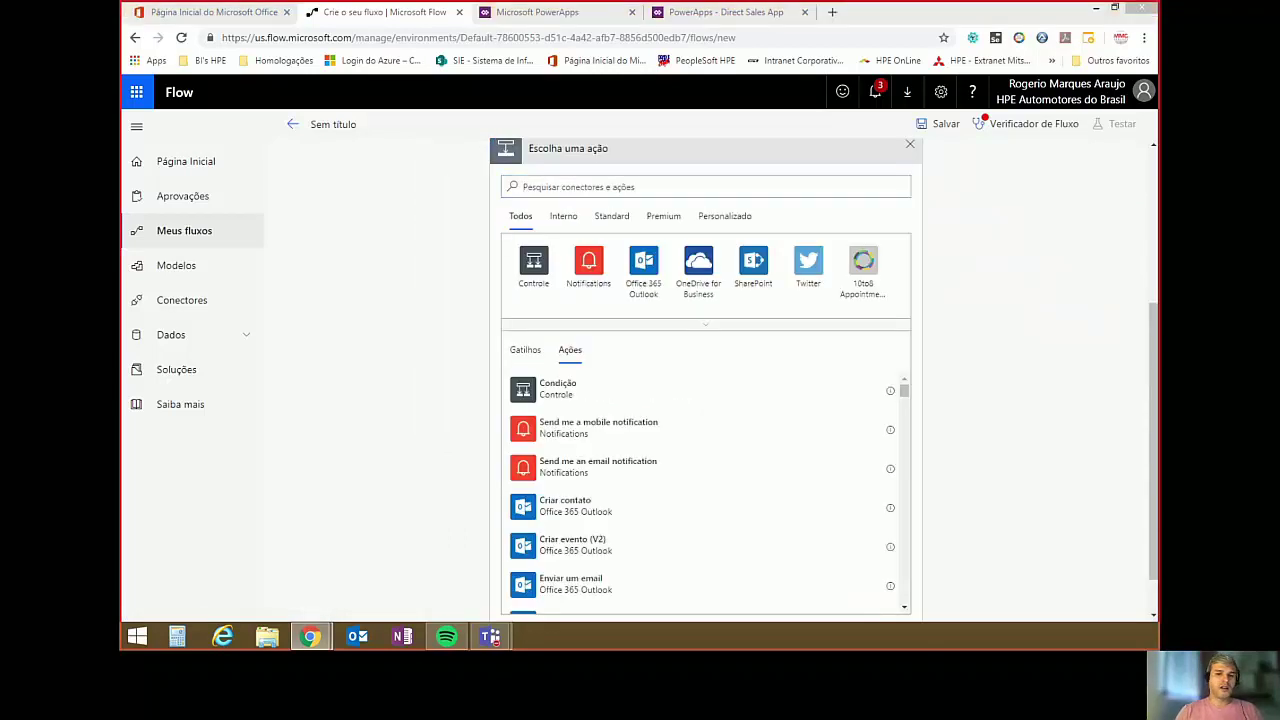
click(555, 398)
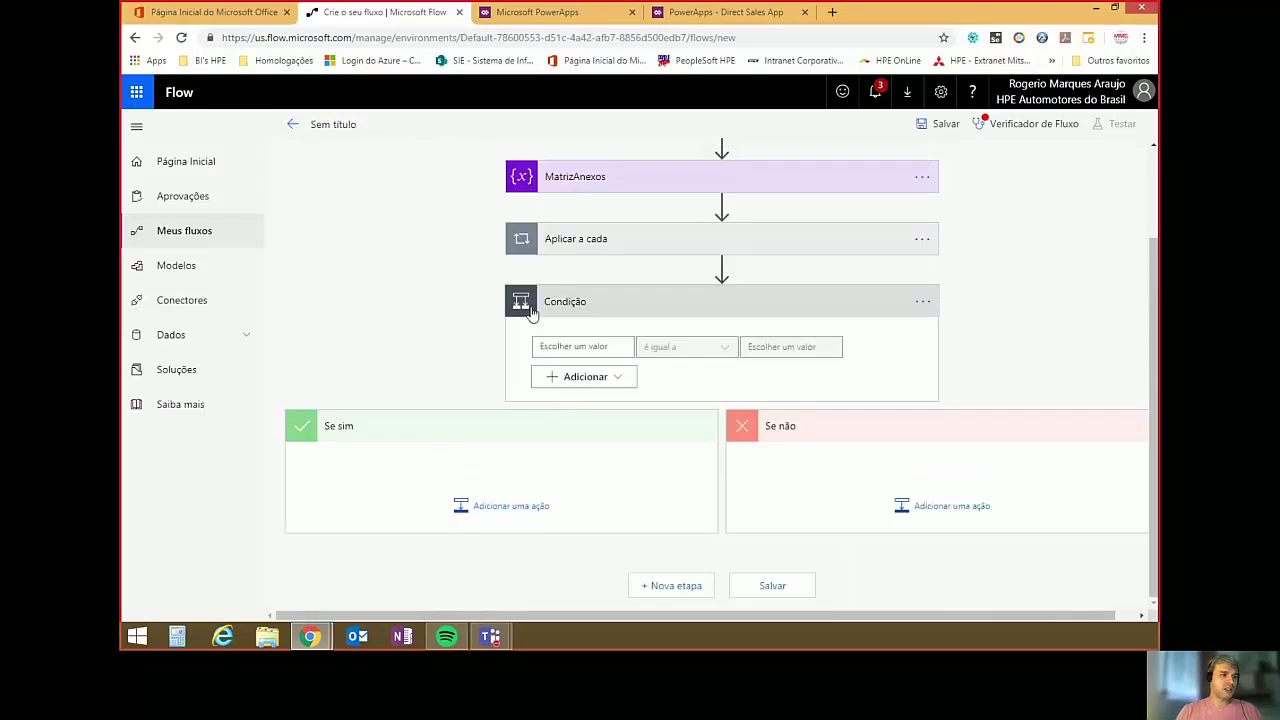
click(584, 346)
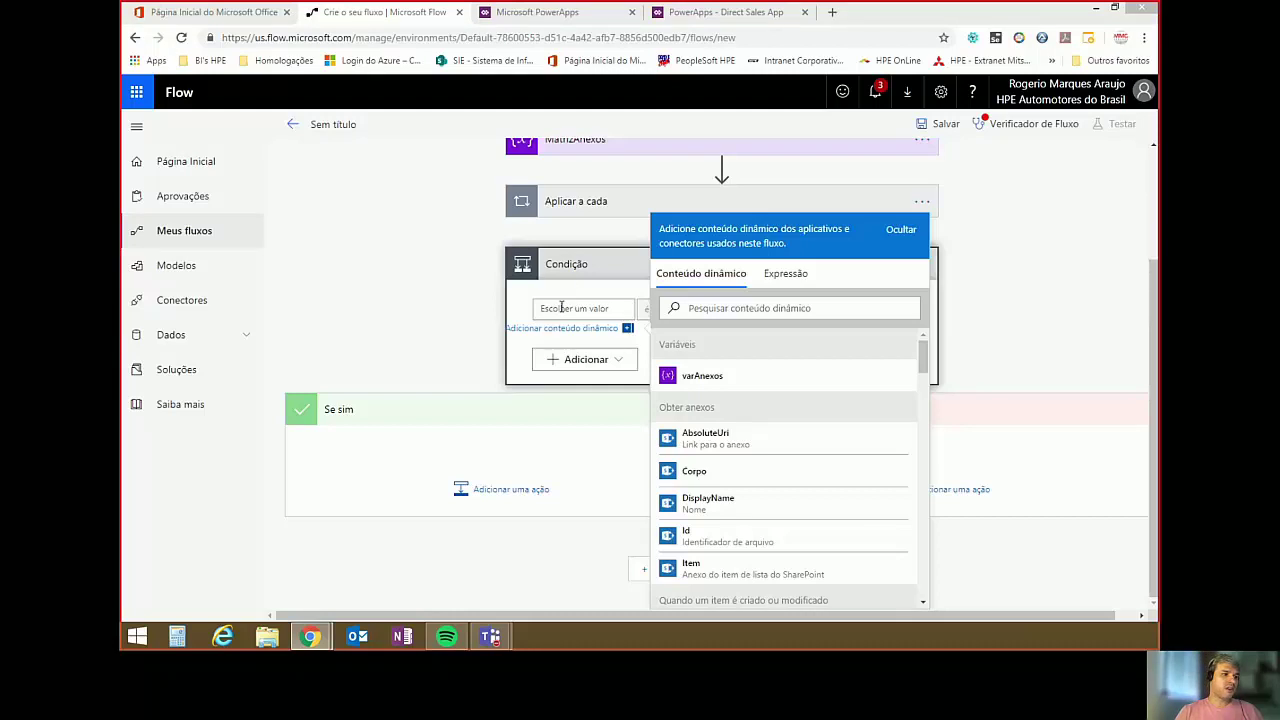
Set the condition's first value to the expression empty(variables('varAnexos')).
click(708, 307)
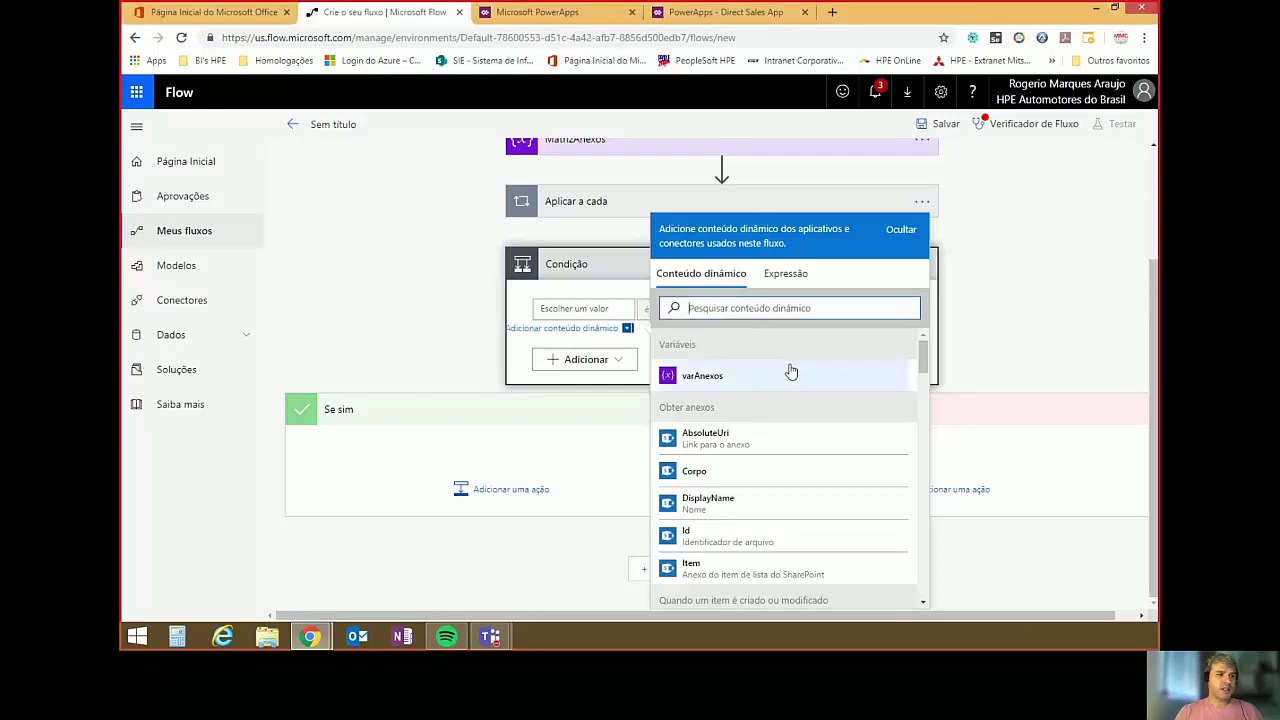
click(786, 274)
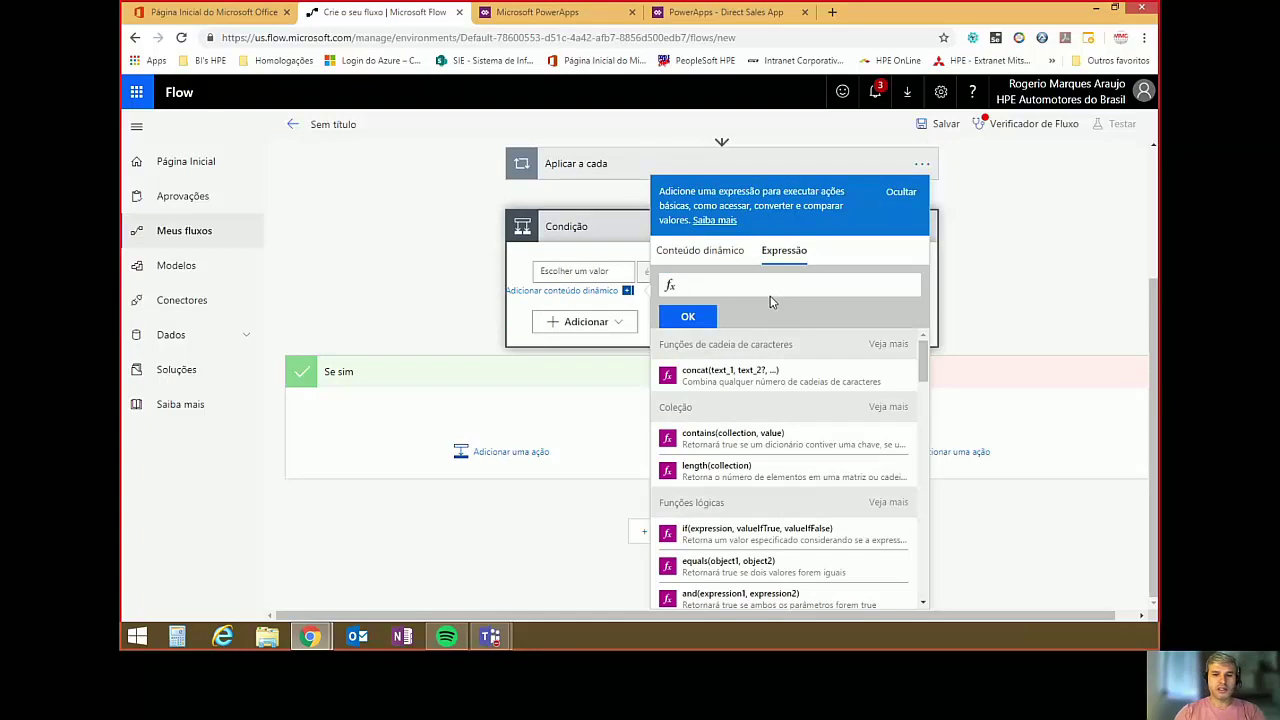
text(empty)
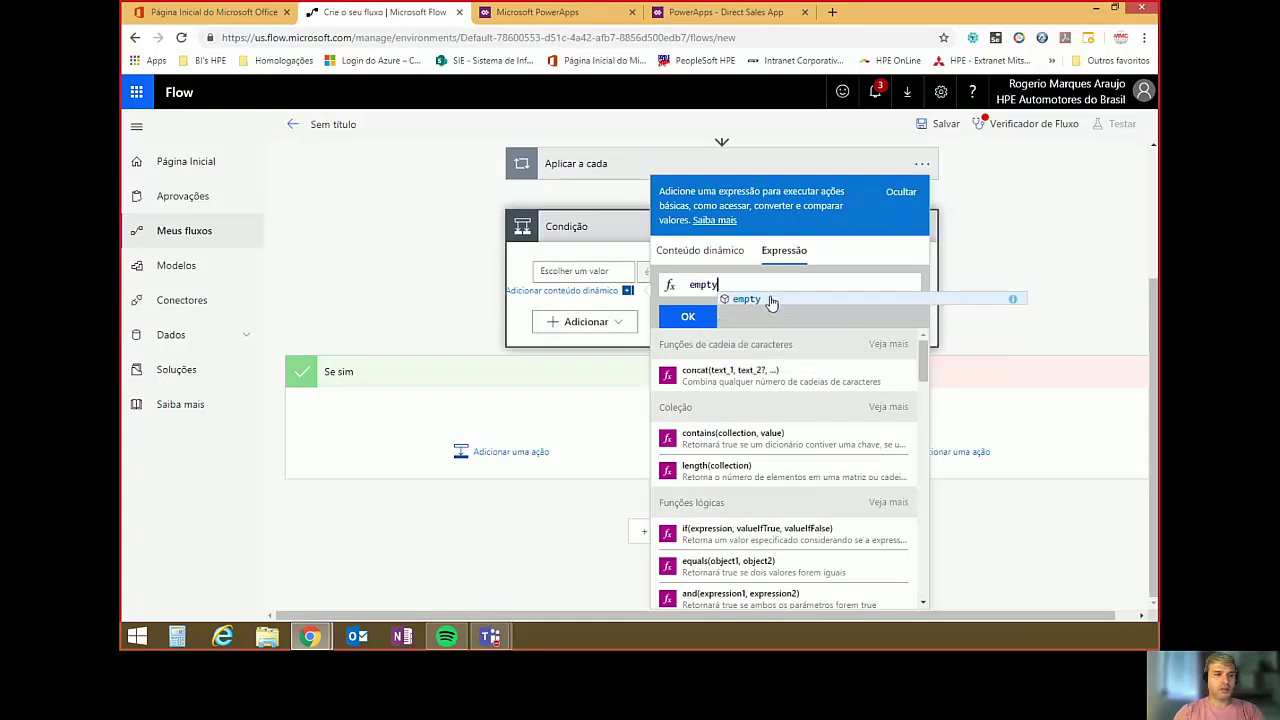
click(772, 302)
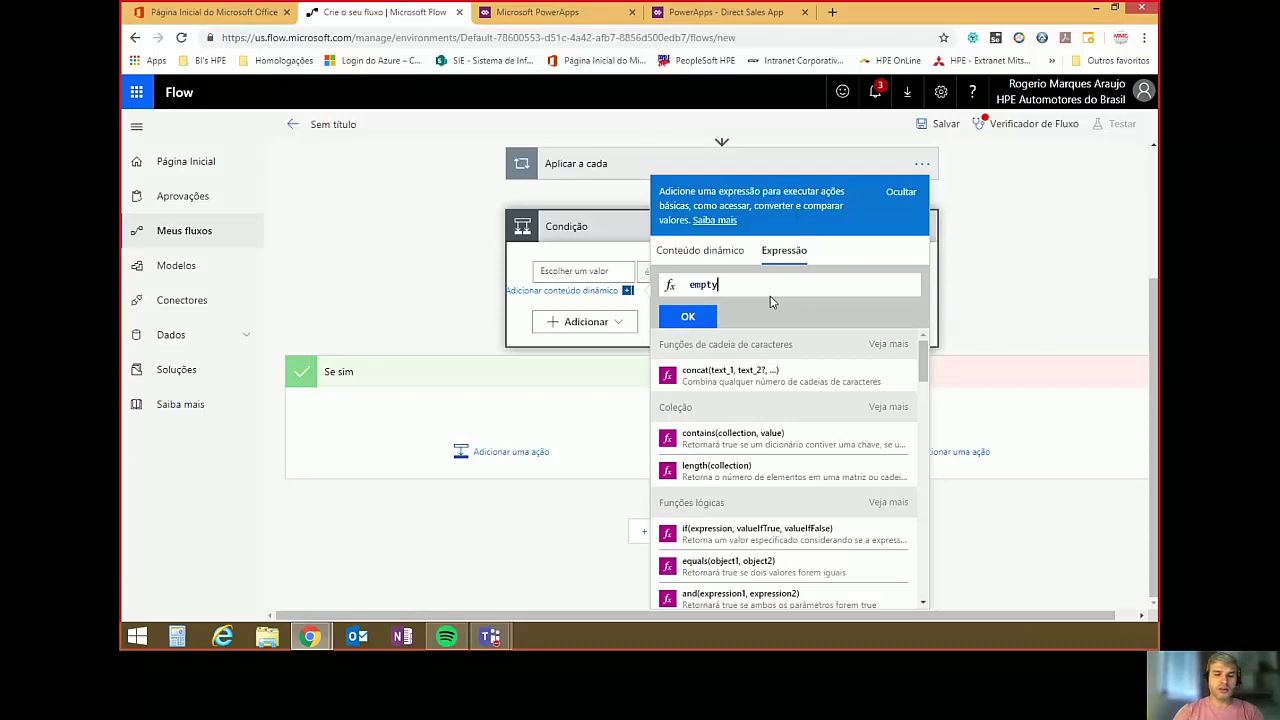
text(()
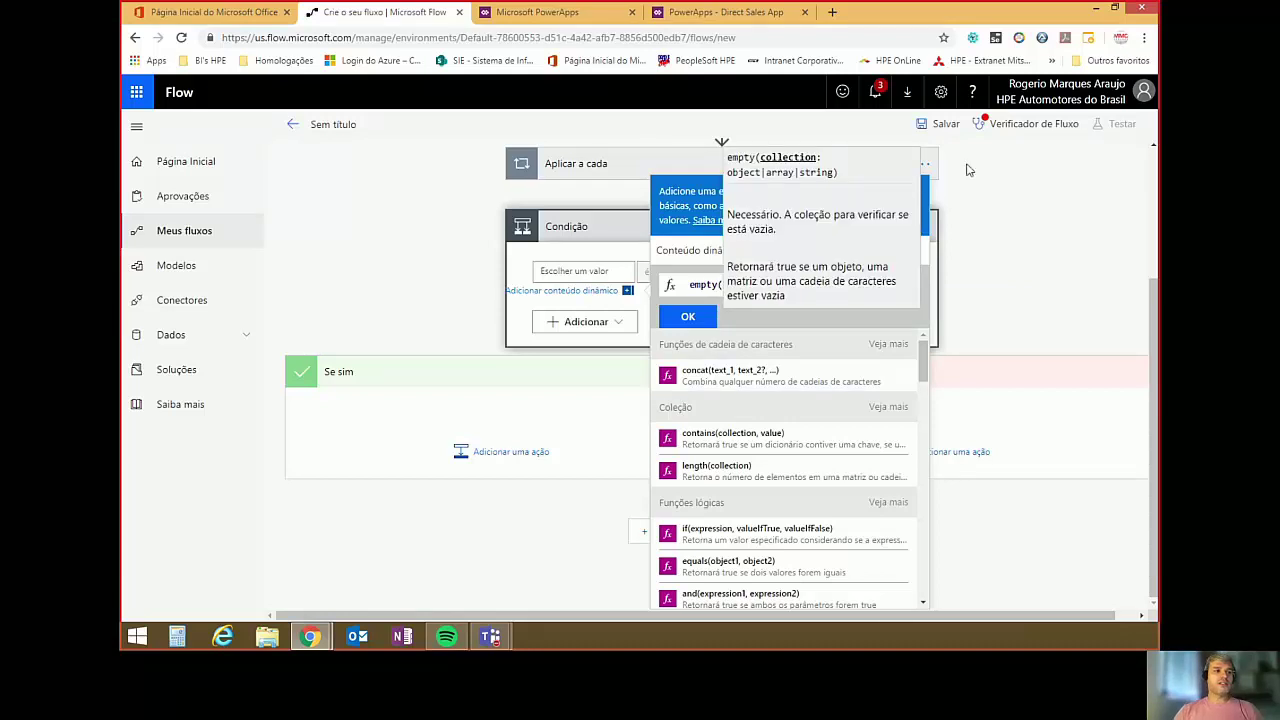
click(717, 285)
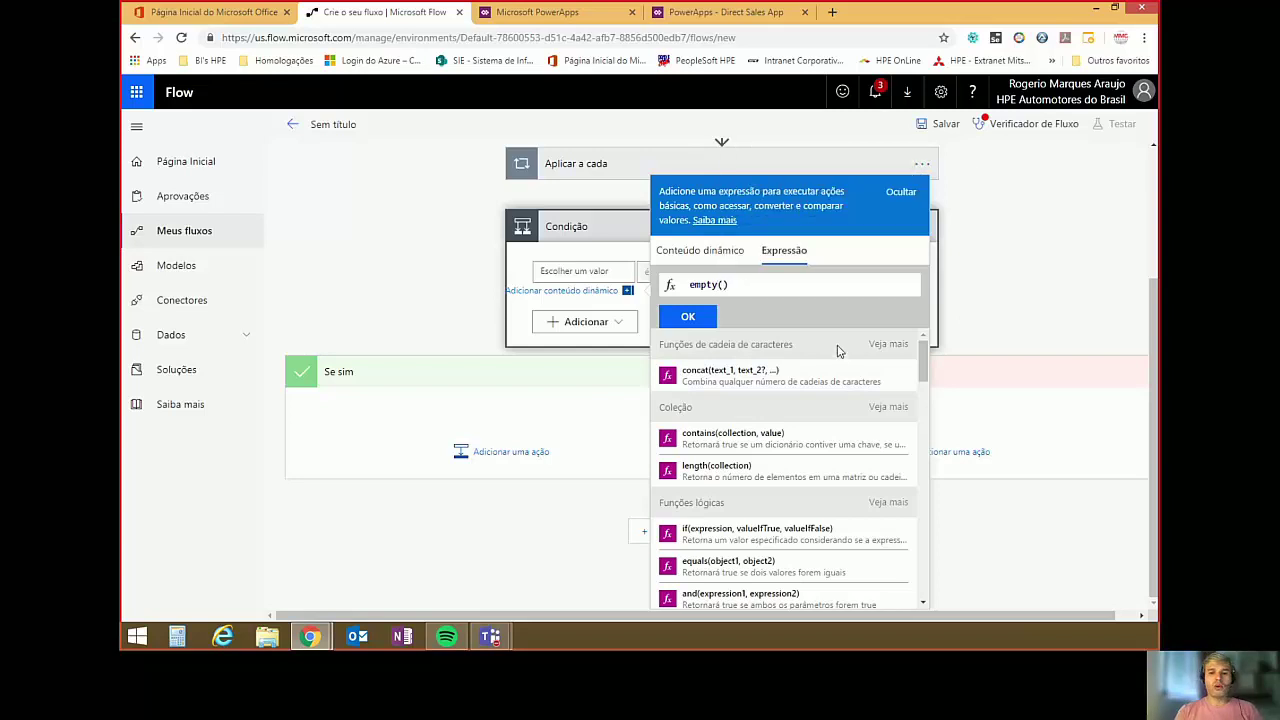
text('var)
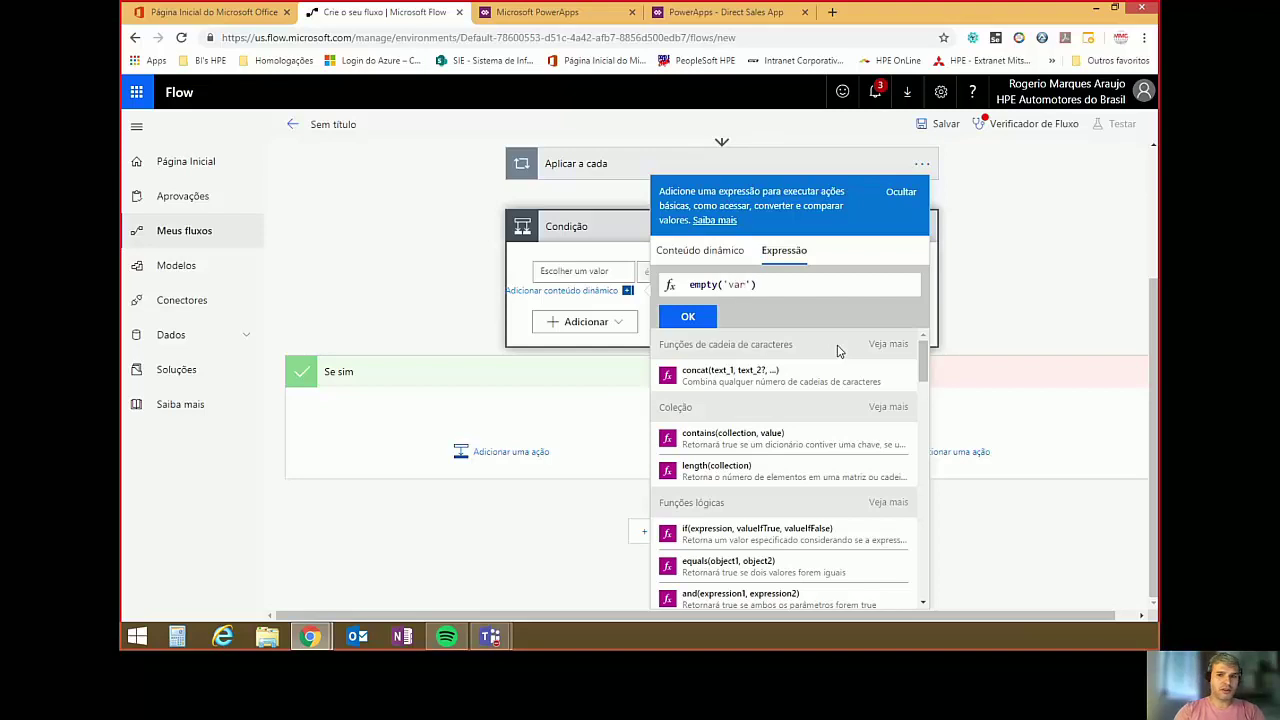
text(Anexos)
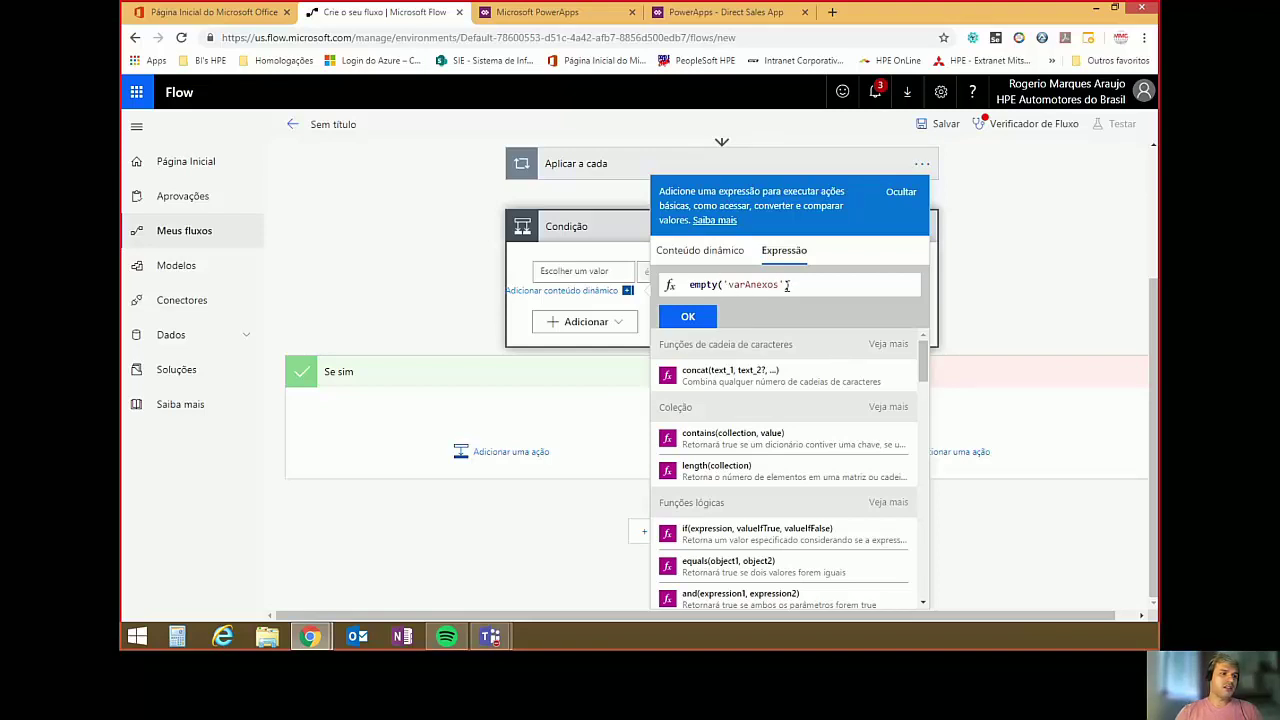
text(')
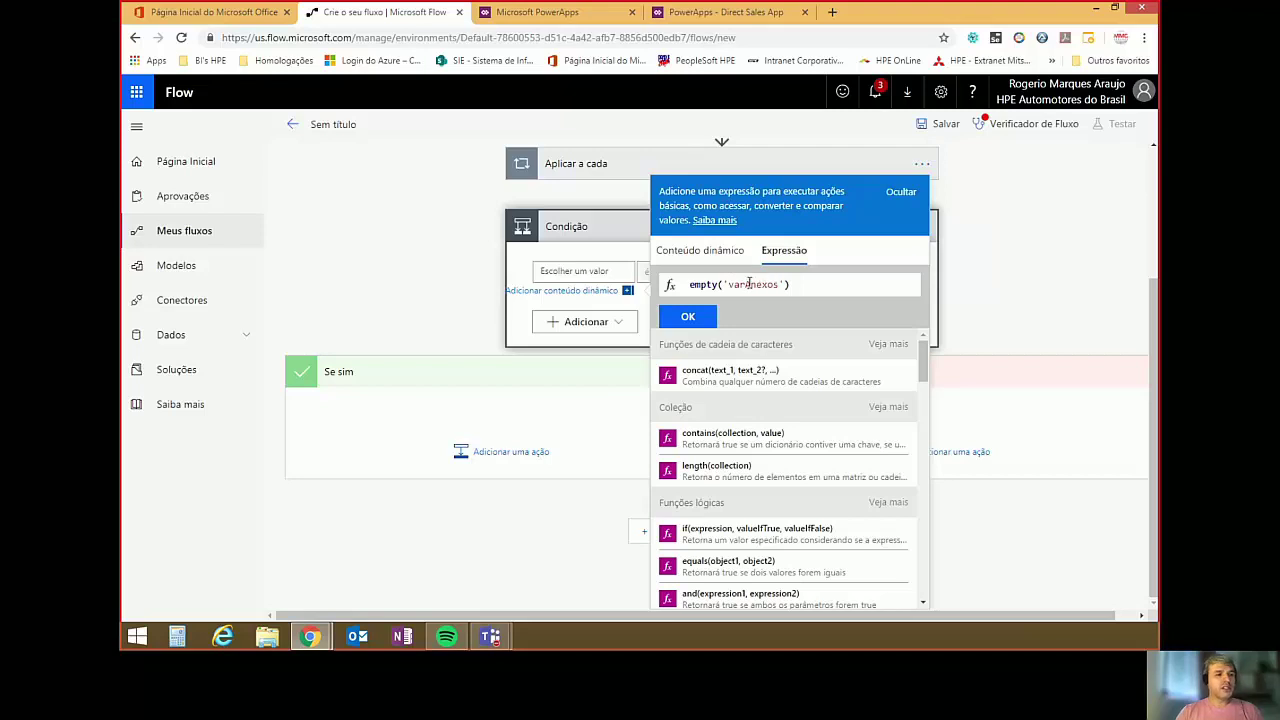
key(BackSpace)
key(BackSpace)
key(BackSpace)
key(BackSpace)
key(BackSpace)
key(BackSpace)
key(BackSpace)
key(BackSpace)
key(BackSpace)
key(BackSpace)
key(BackSpace)
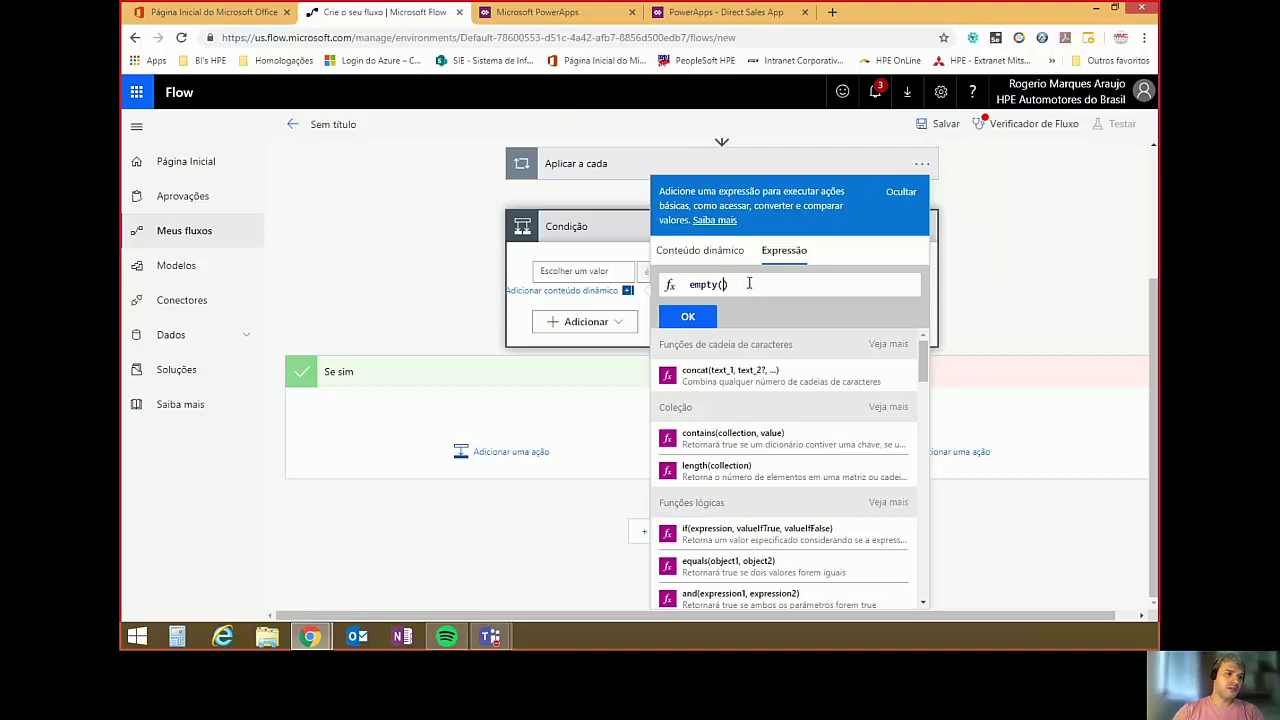
text(va)
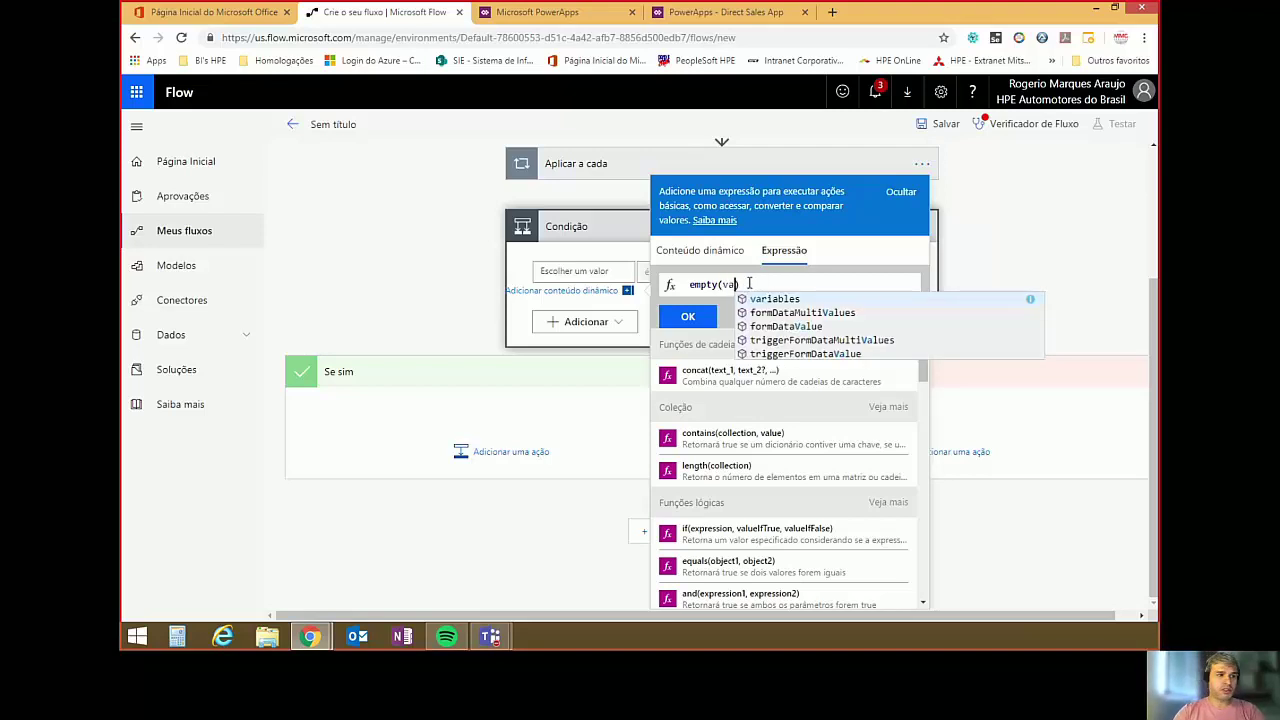
click(753, 300)
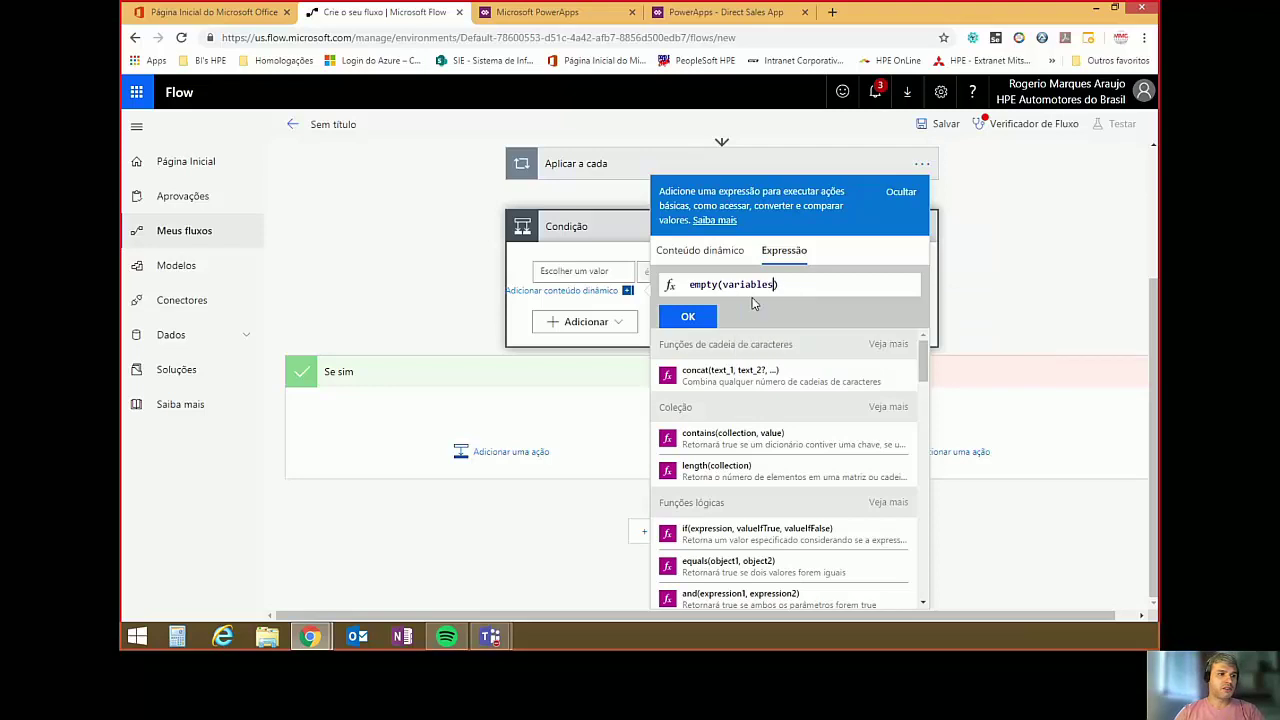
text(()
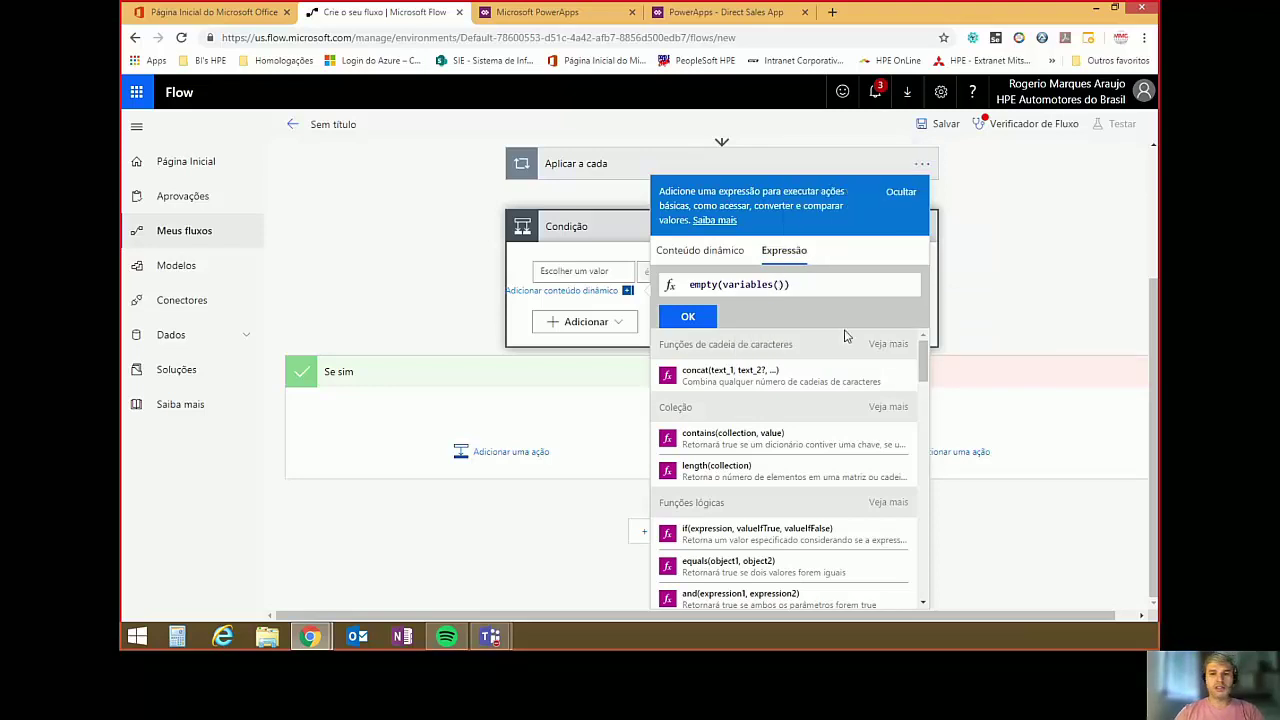
text(')
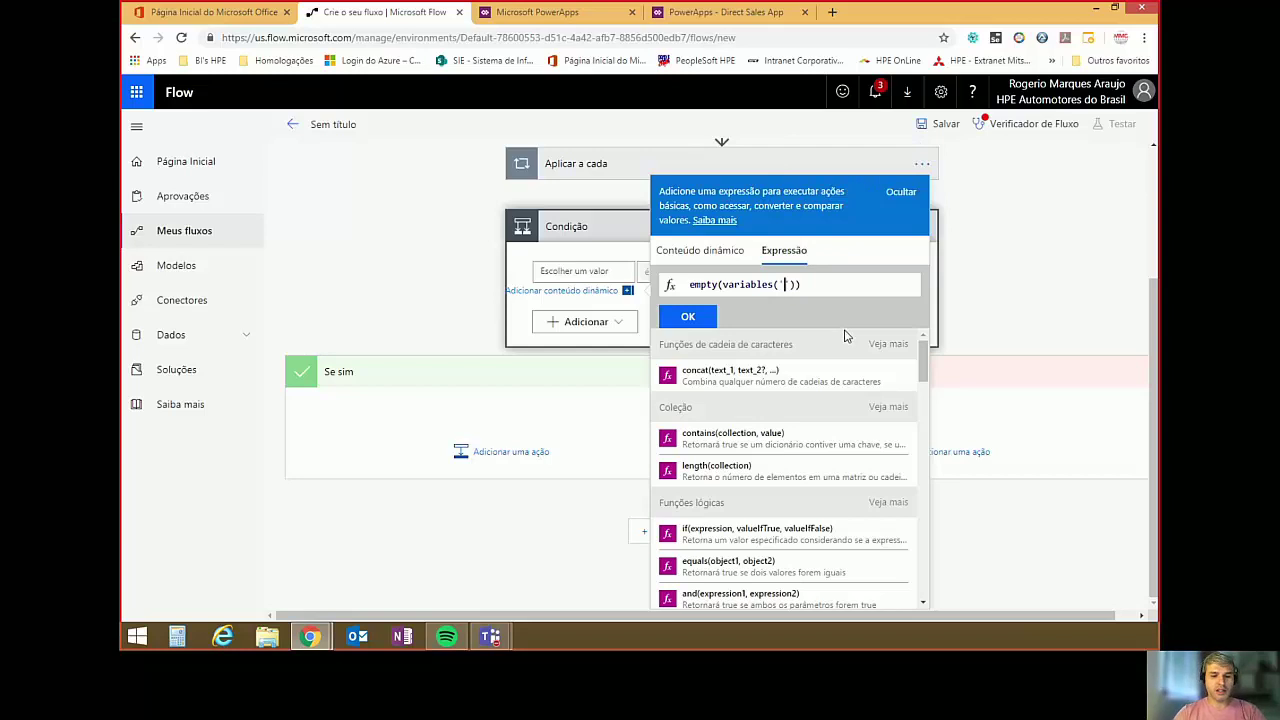
text(varAnexos)
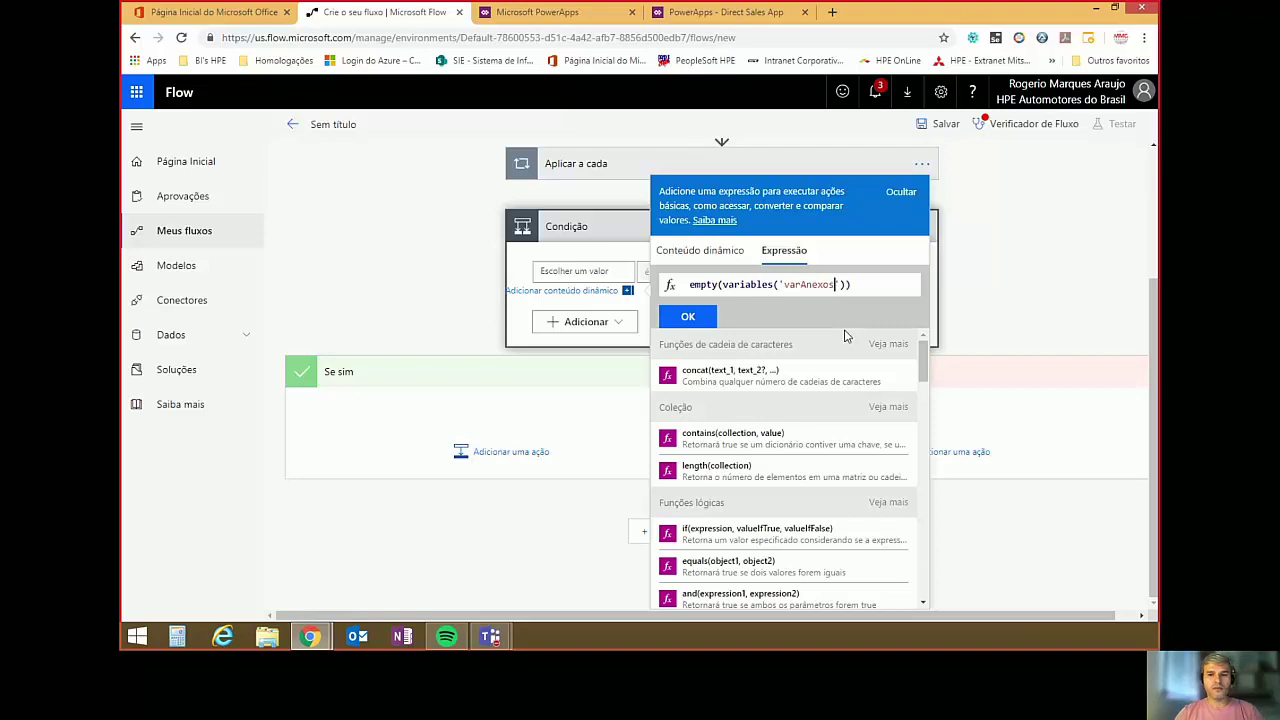
click(697, 316)
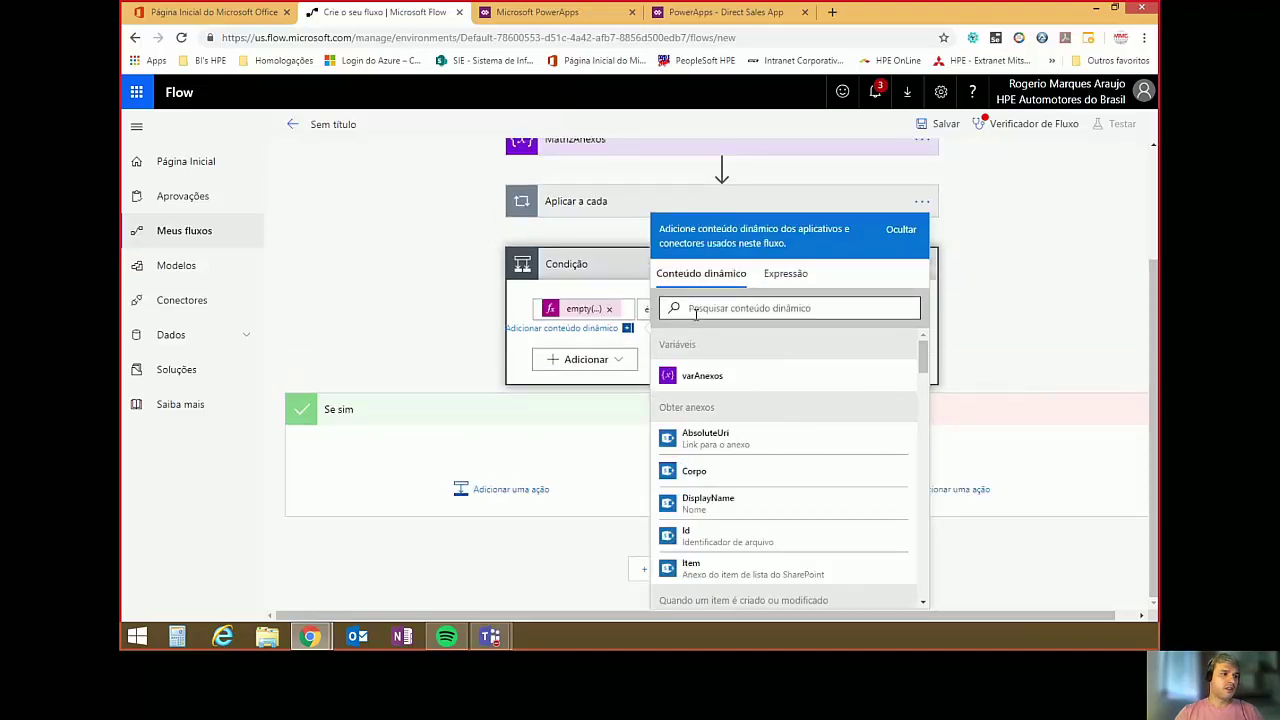
Make the condition compare empty(...) "é igual a" false.
click(1012, 262)
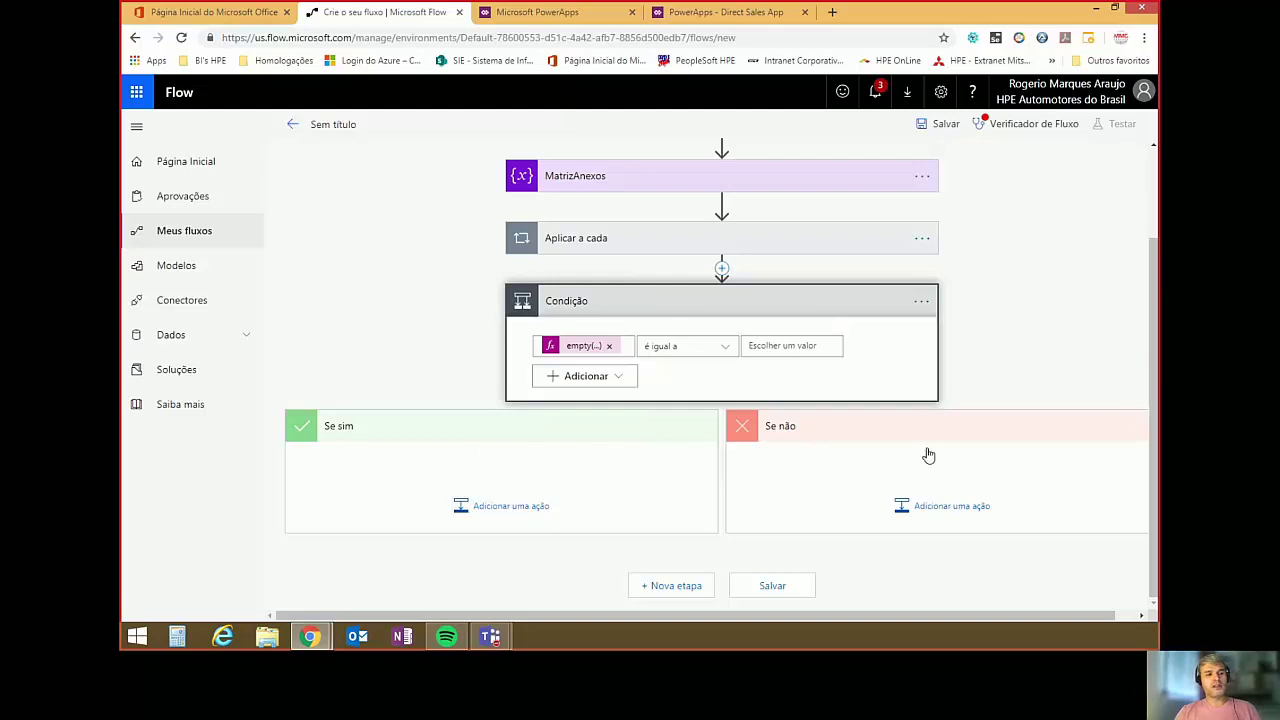
click(782, 344)
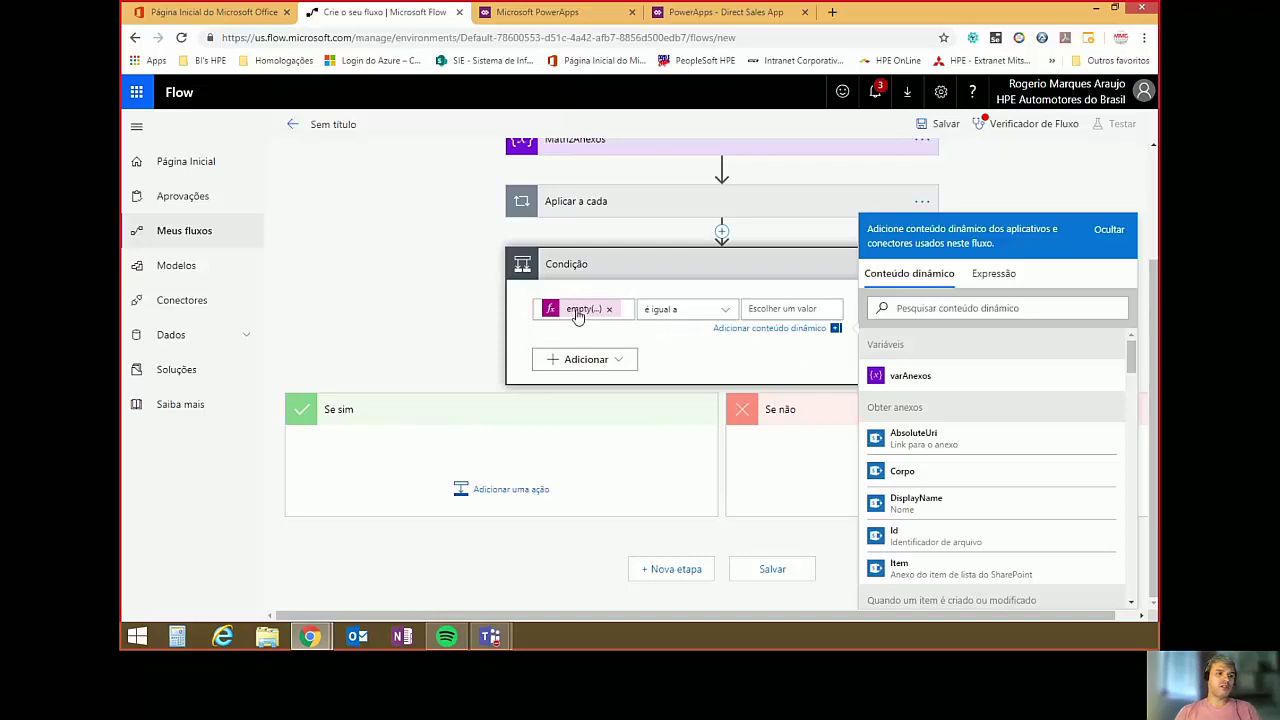
text(fal)
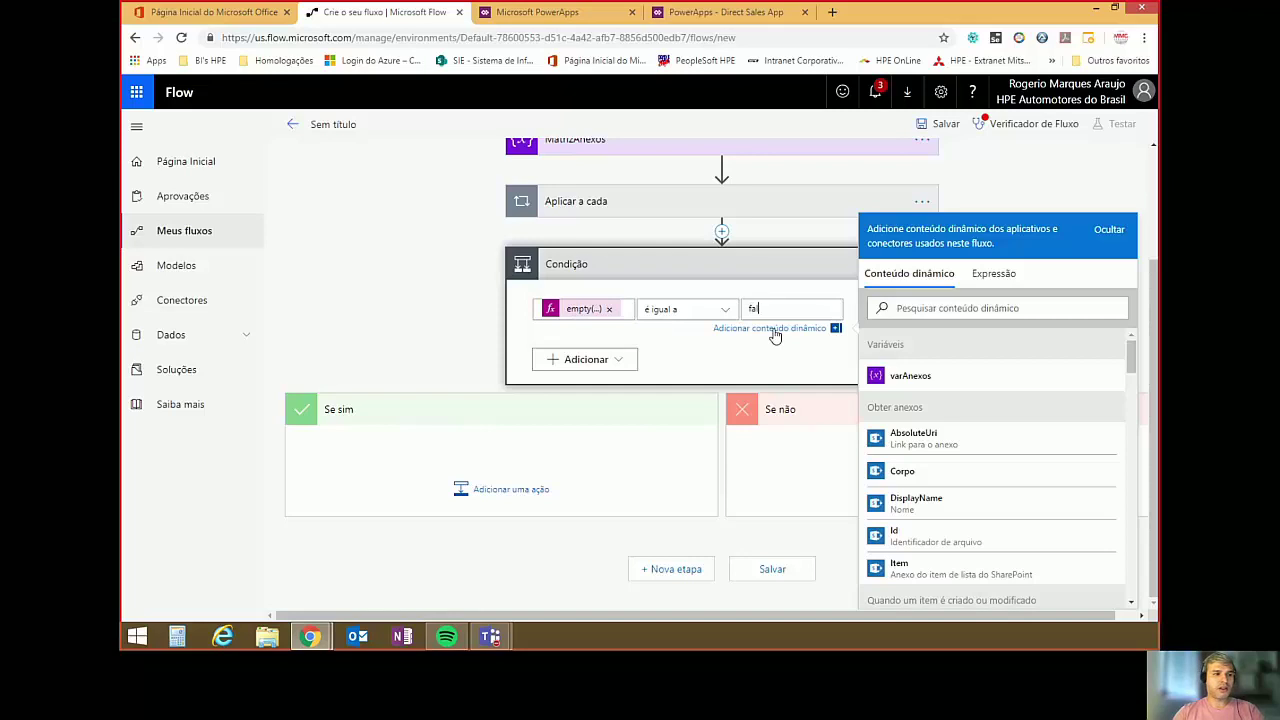
text(se)
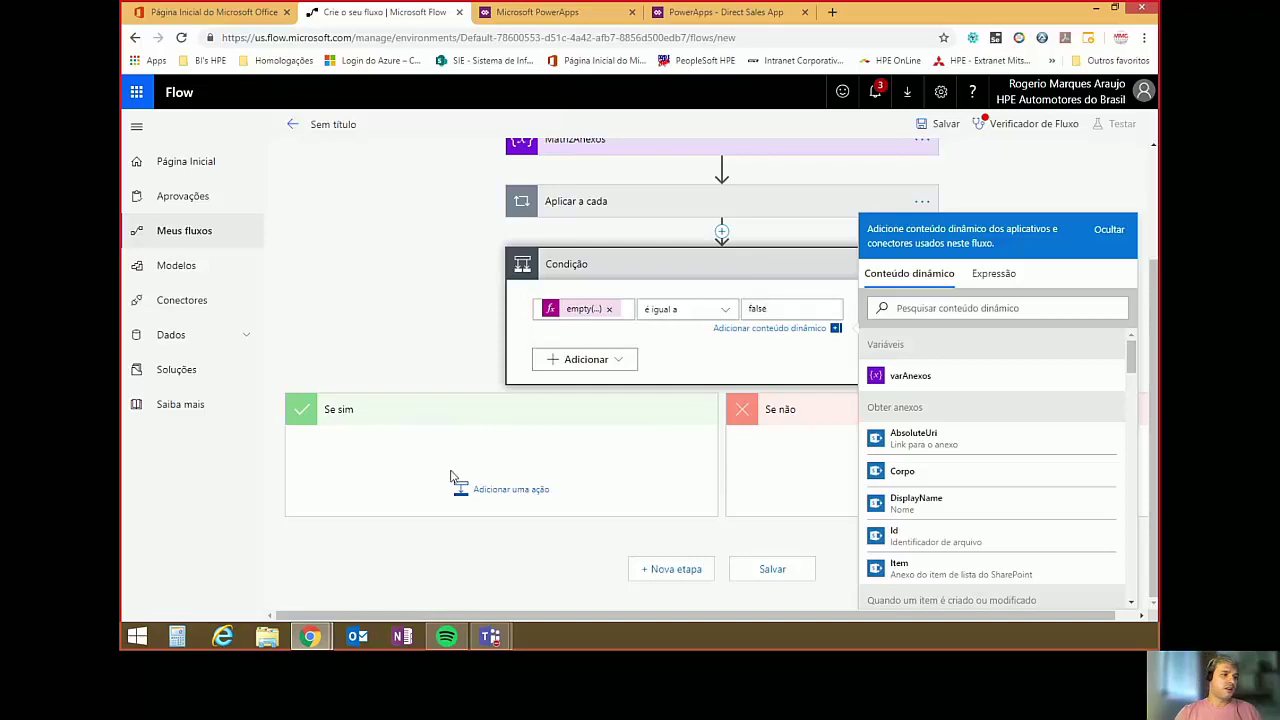
click(450, 477)
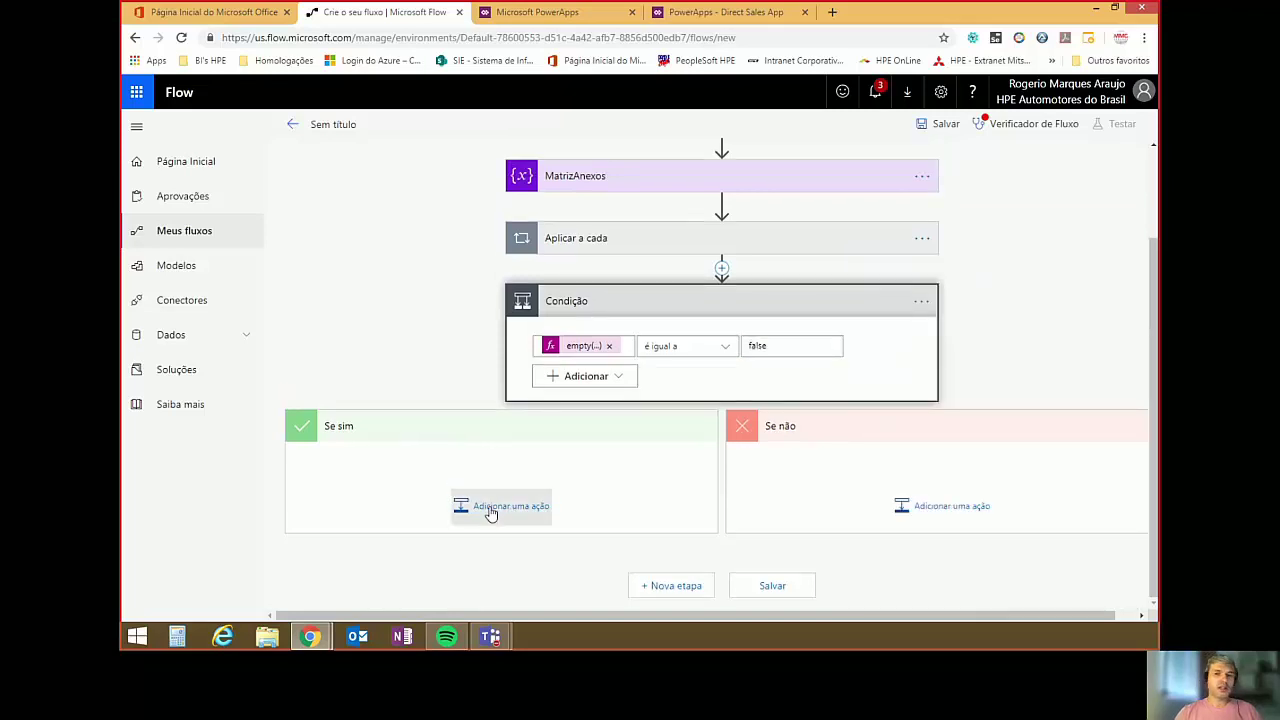
Add an Office 365 Outlook 'Enviar um email' action under Se sim, addressed to the chosen contact.
click(490, 507)
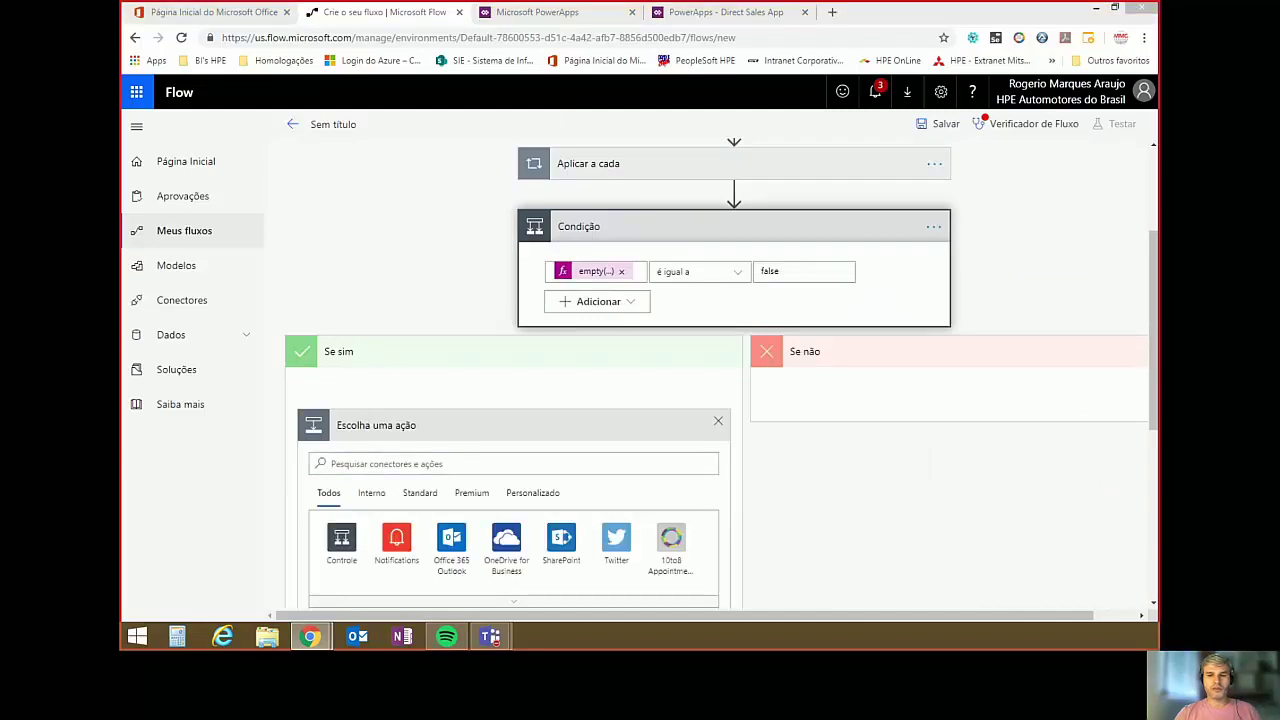
scroll(457, 440, down, 1)
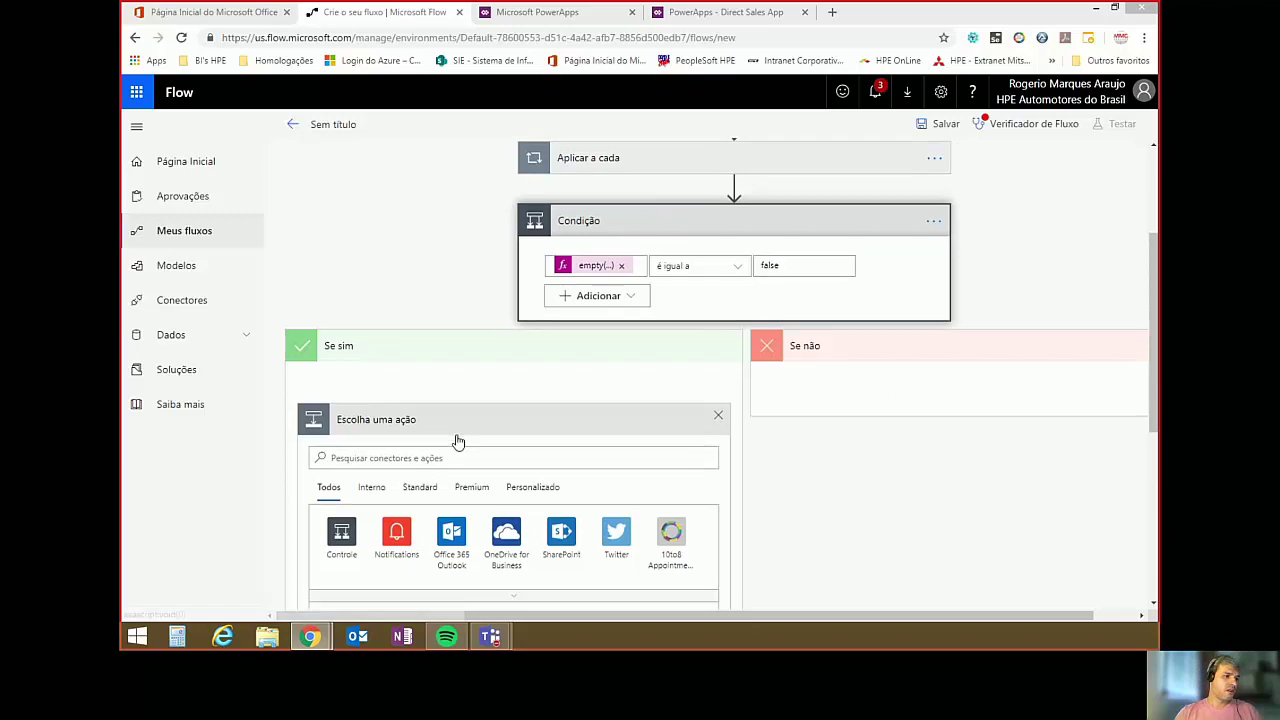
click(451, 480)
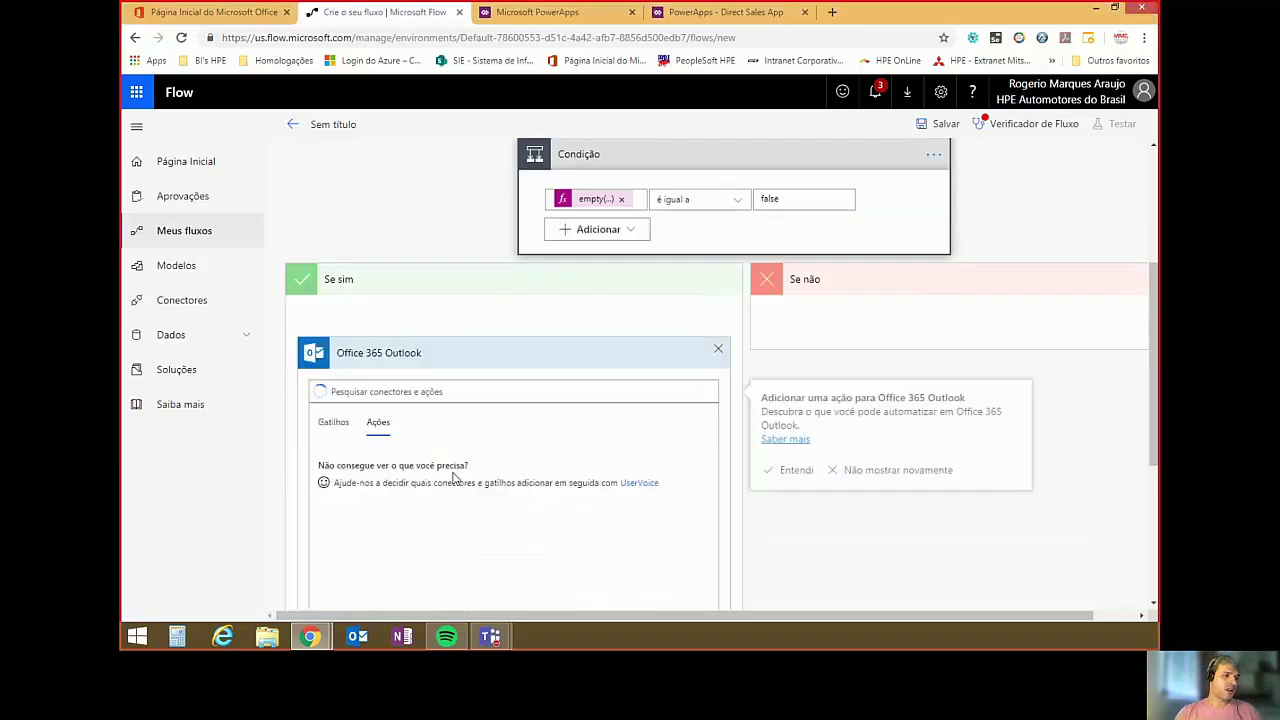
click(424, 393)
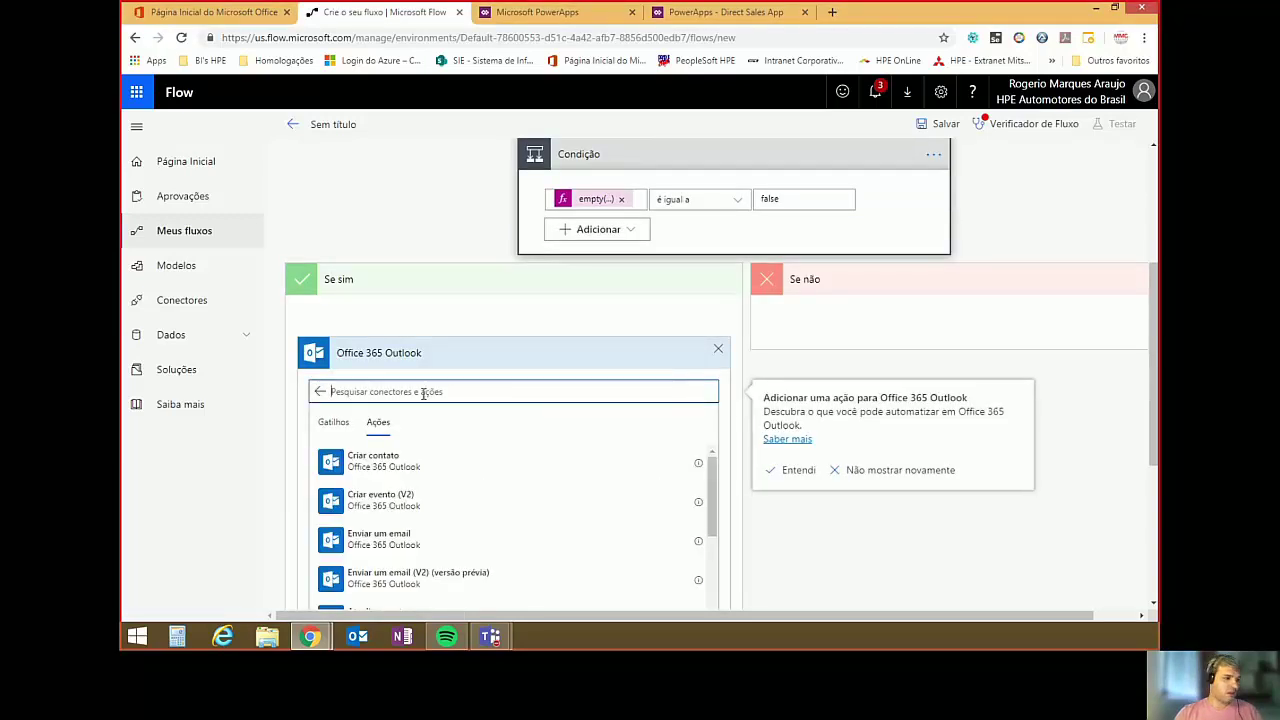
click(383, 559)
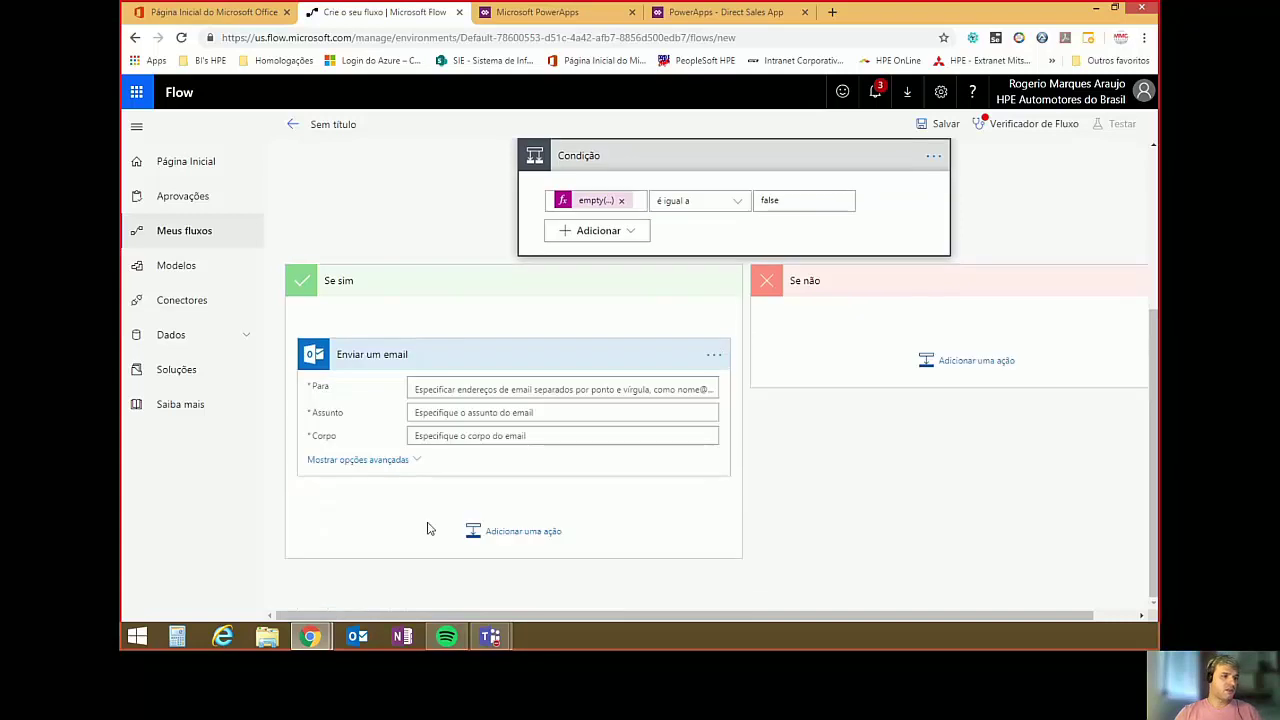
click(487, 395)
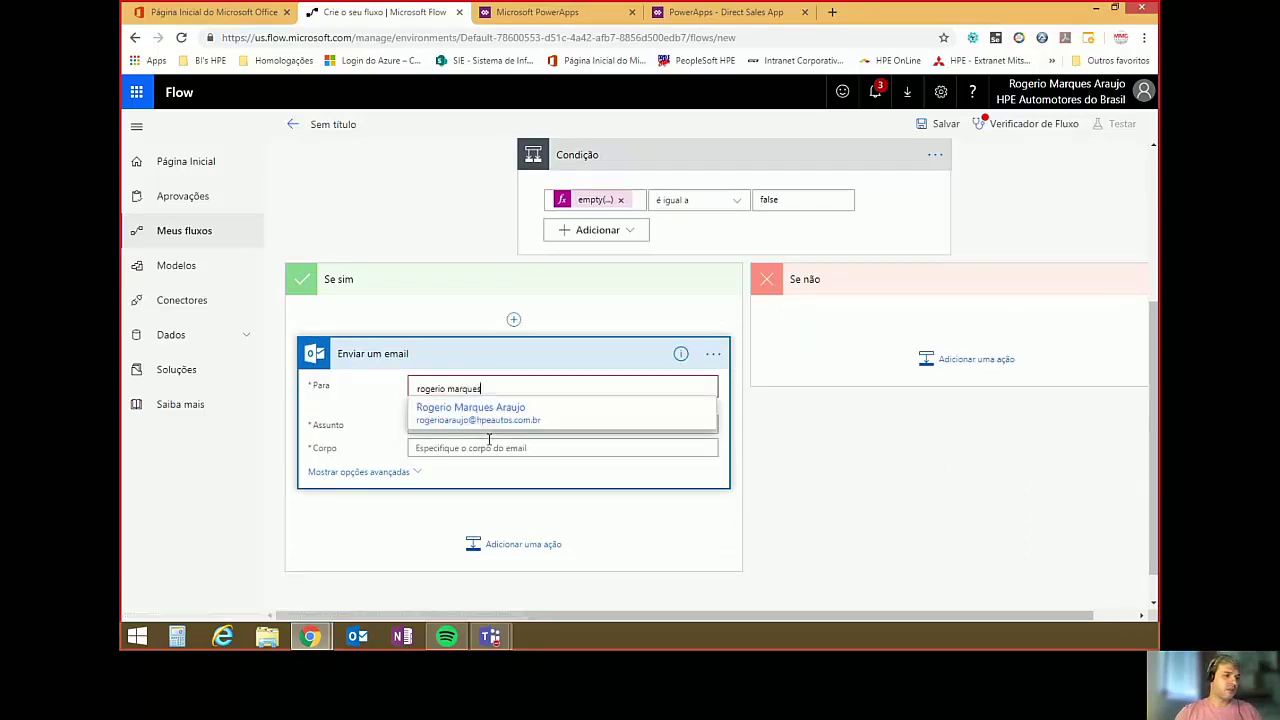
click(497, 422)
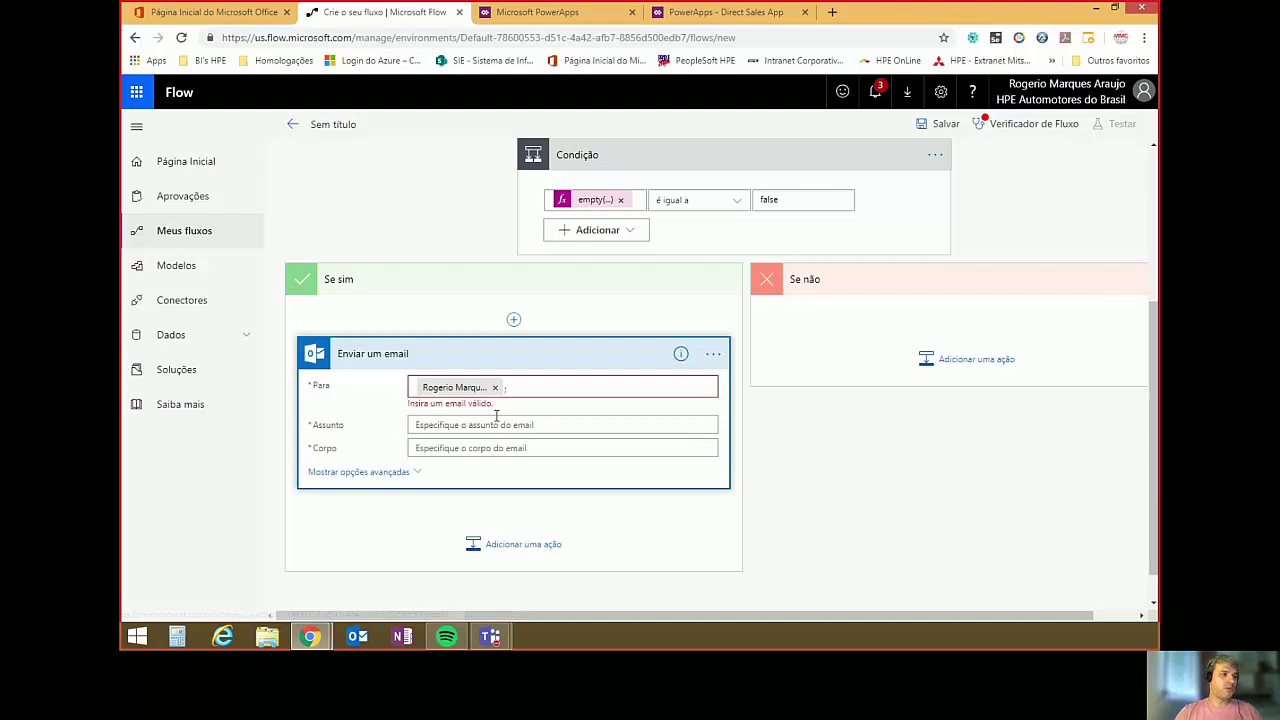
click(564, 387)
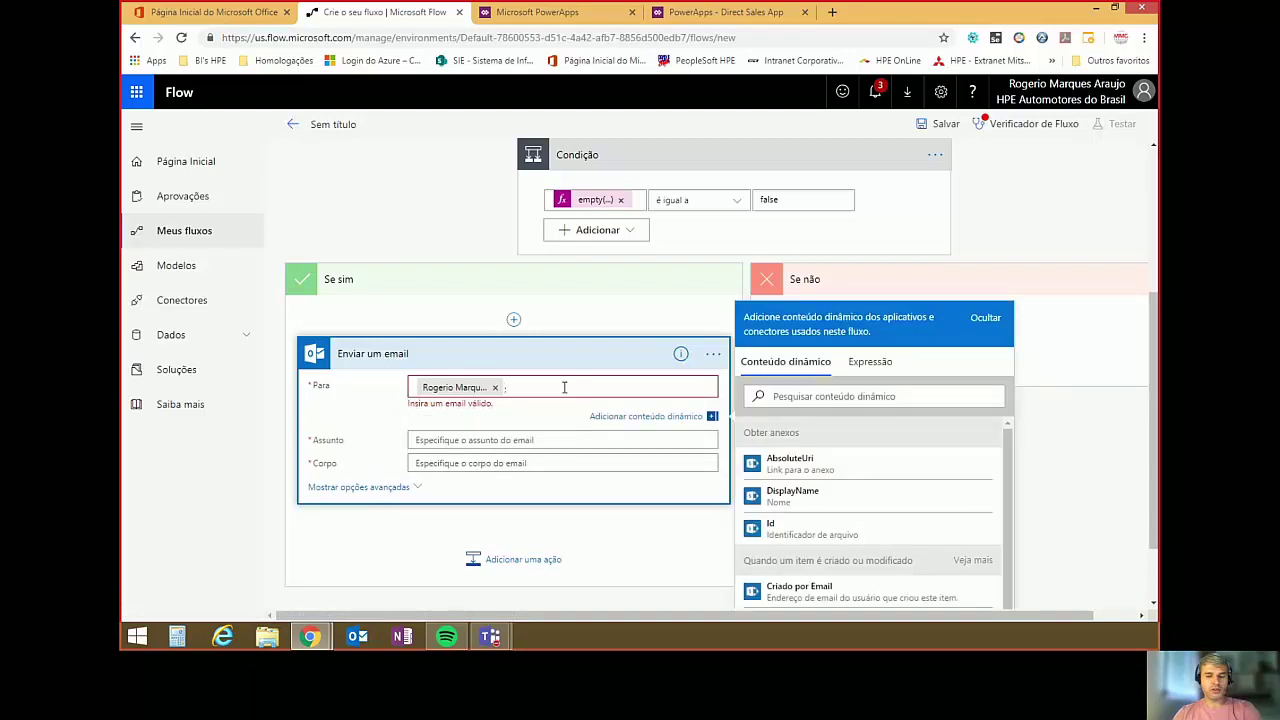
Set the subject to 'Cadastro do Cliente:' plus Nome_RazaoSocial and the body to 'Teste'.
click(420, 430)
text(Cadastro do Cliente)
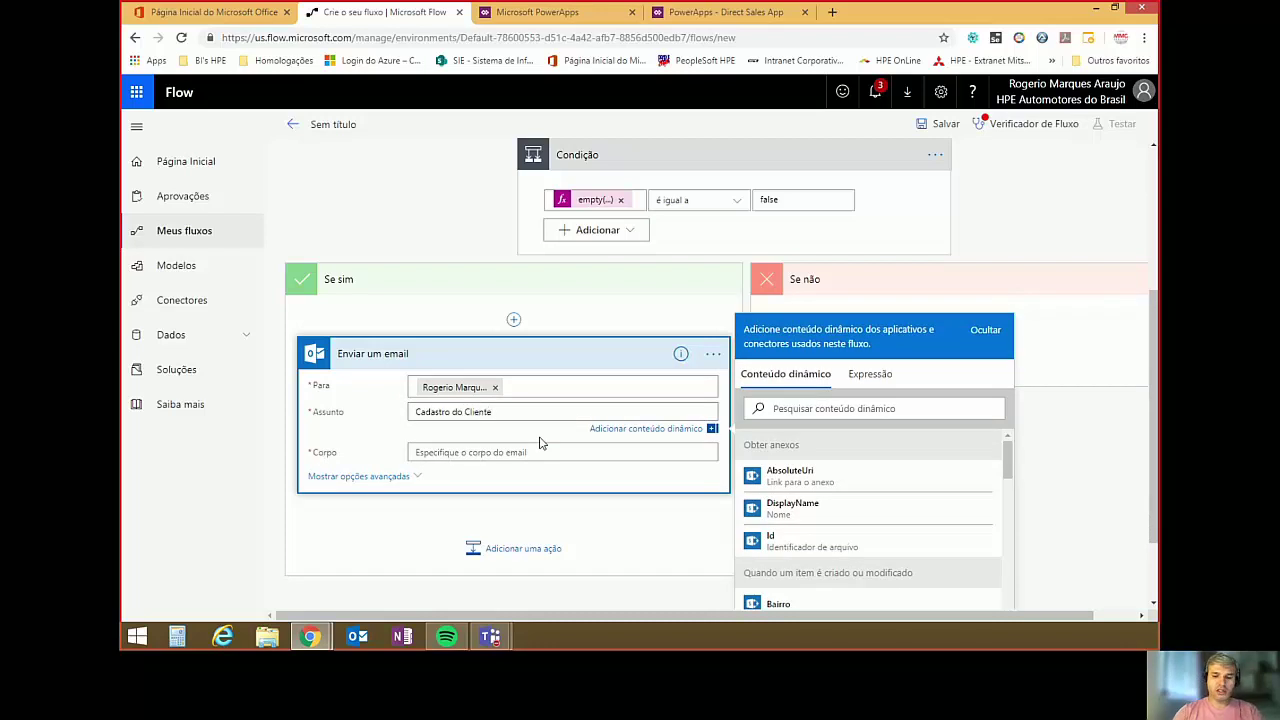
text(:)
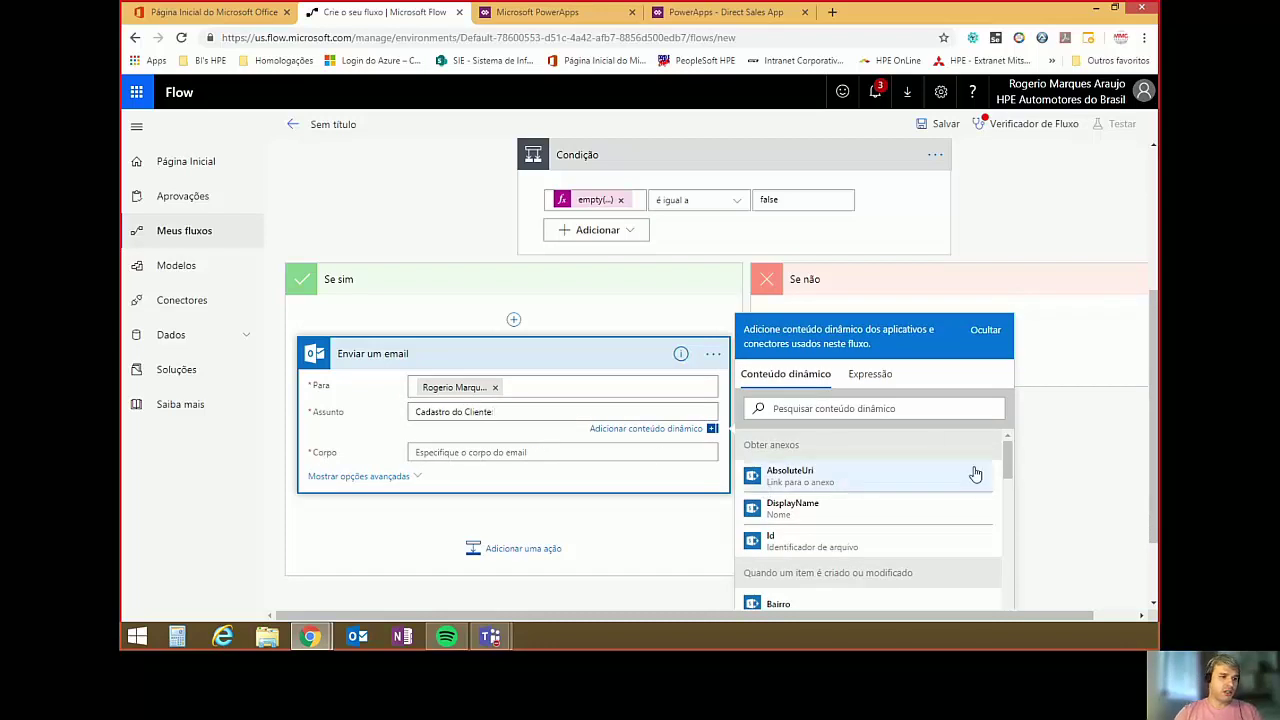
scroll(974, 477, down, 1)
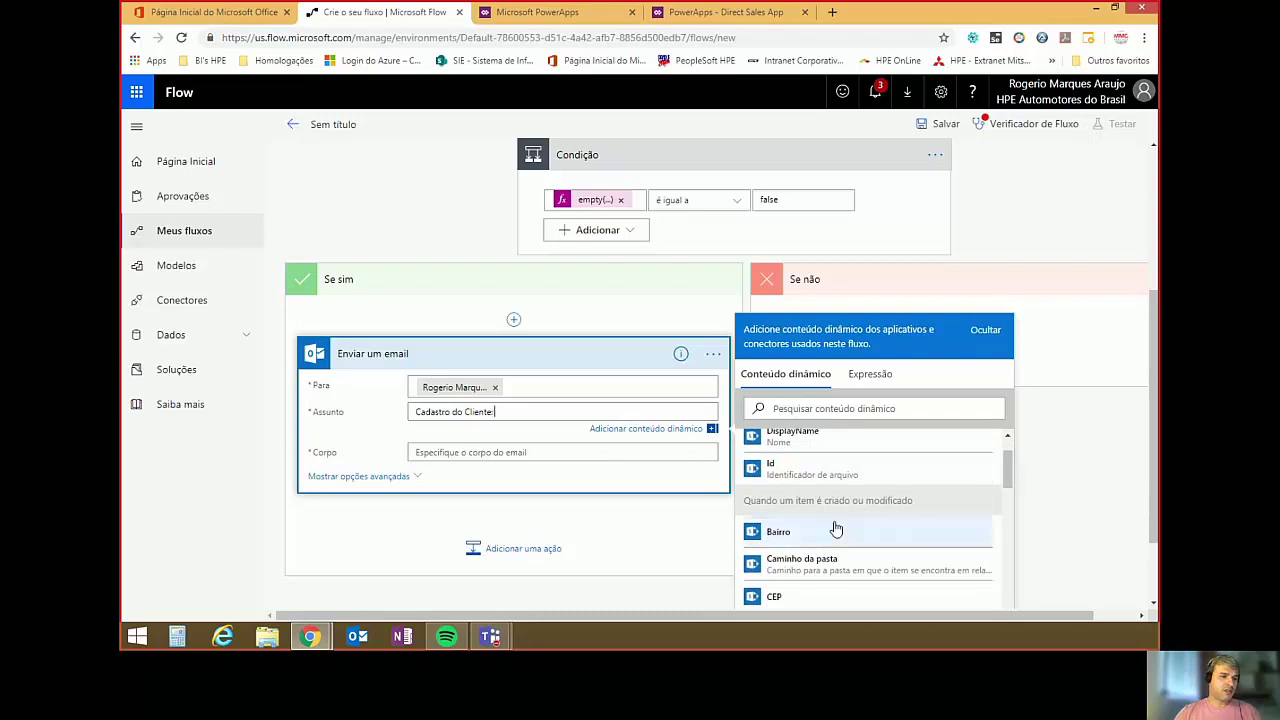
scroll(860, 524, down, 1)
scroll(860, 524, down, 5)
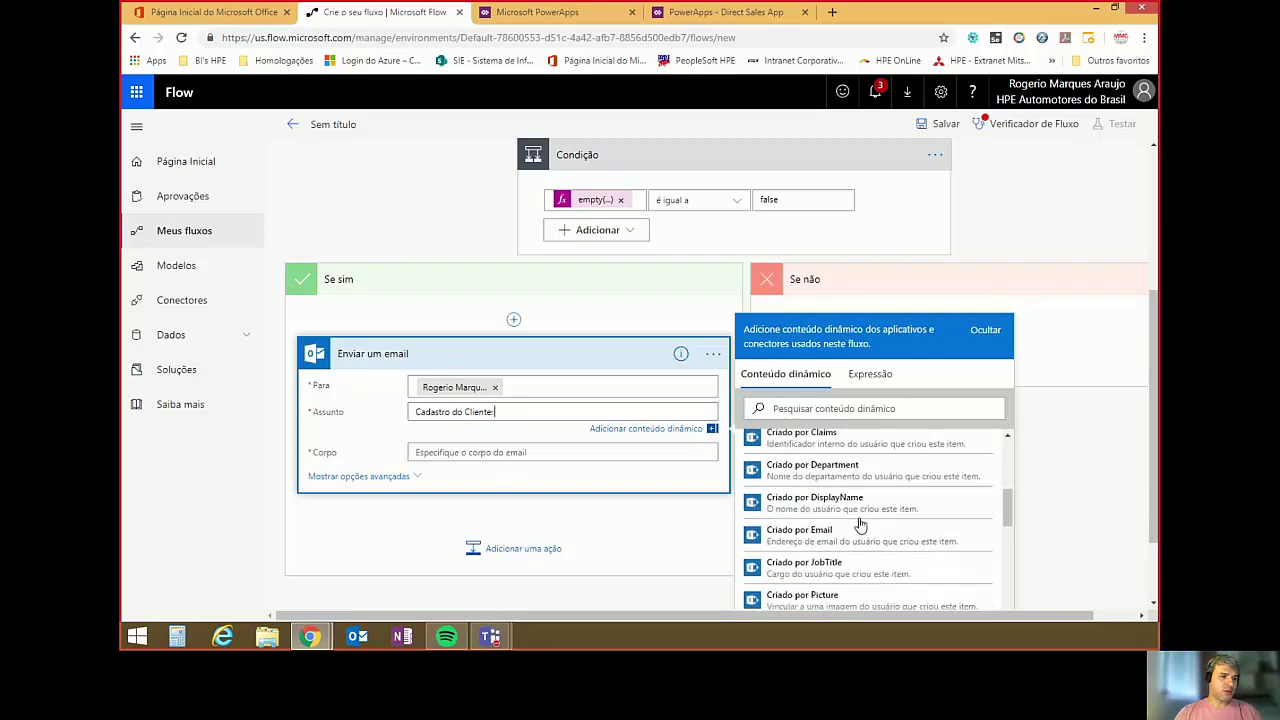
click(800, 408)
text(nome)
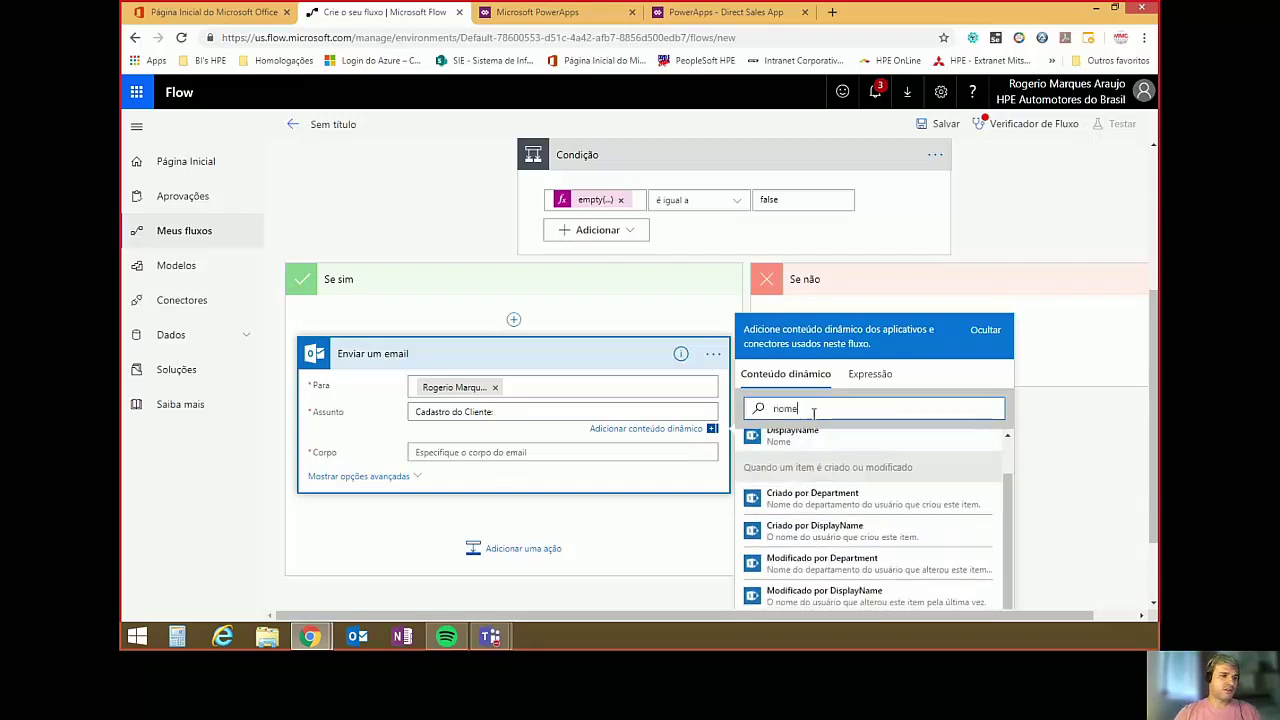
scroll(884, 455, down, 1)
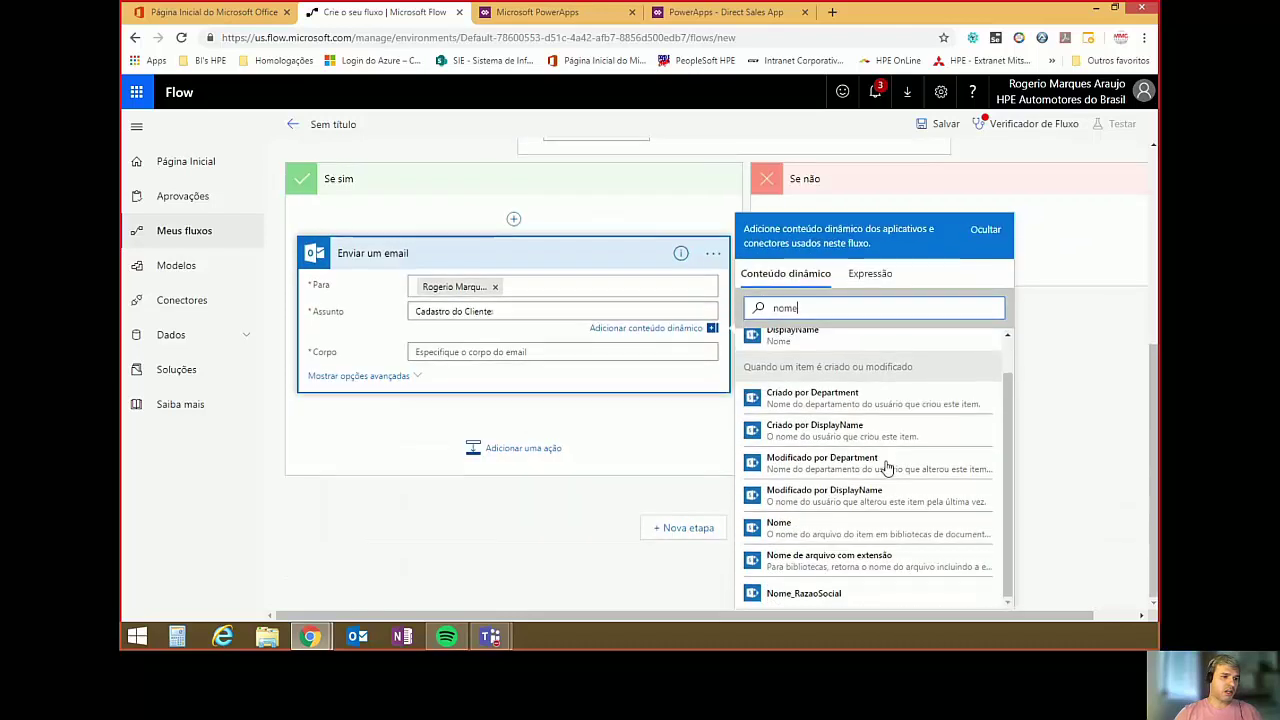
click(811, 597)
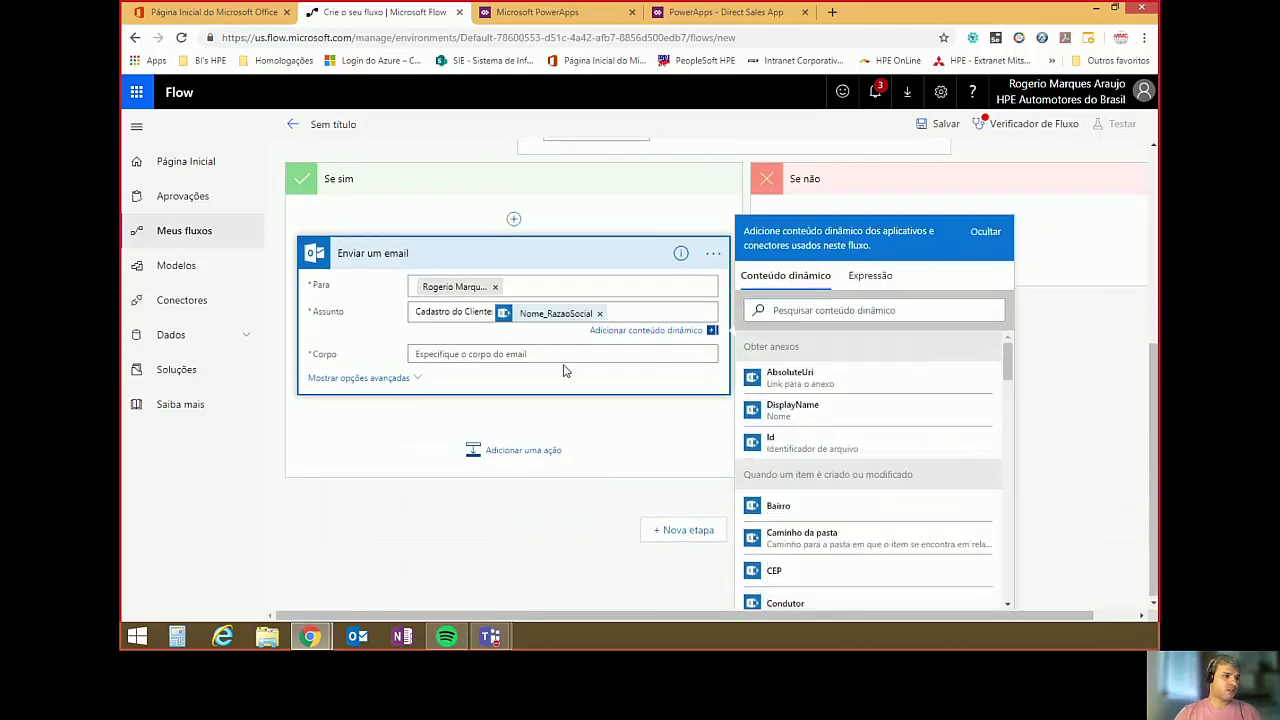
click(487, 351)
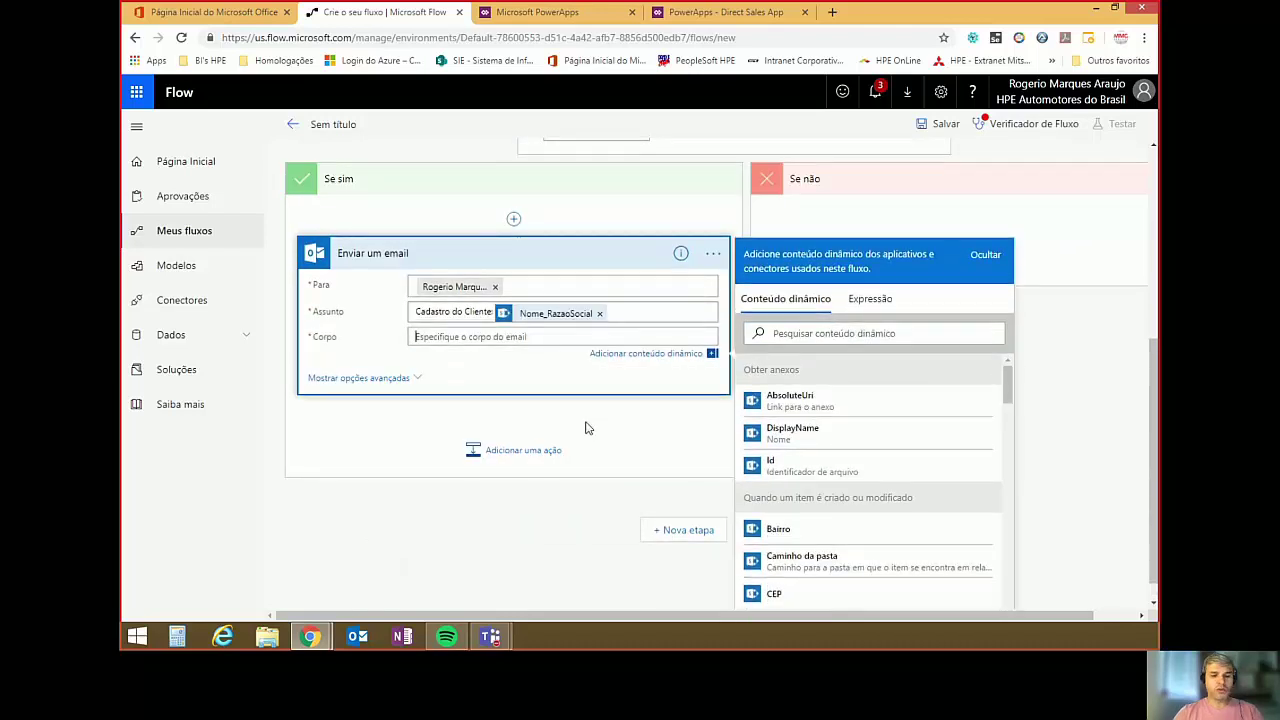
text(Teste)
Attach the varAnexos array to the email via the advanced options' array input.
click(360, 380)
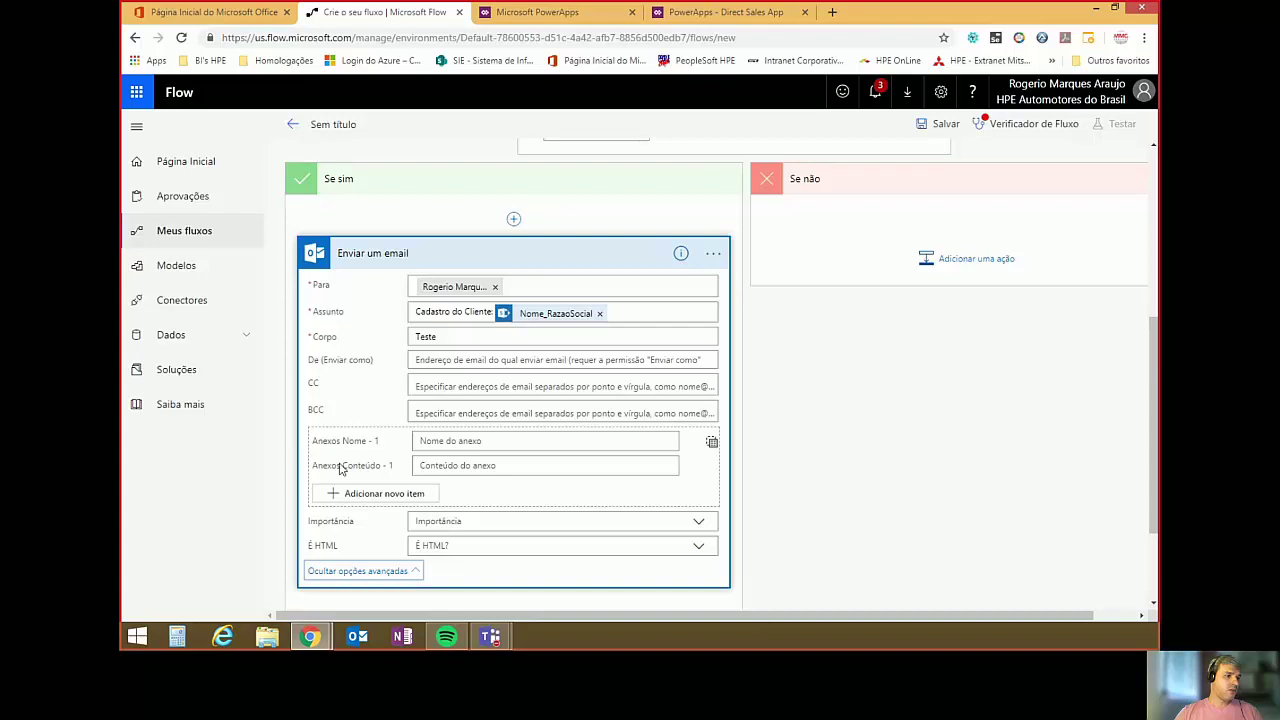
click(711, 442)
click(626, 443)
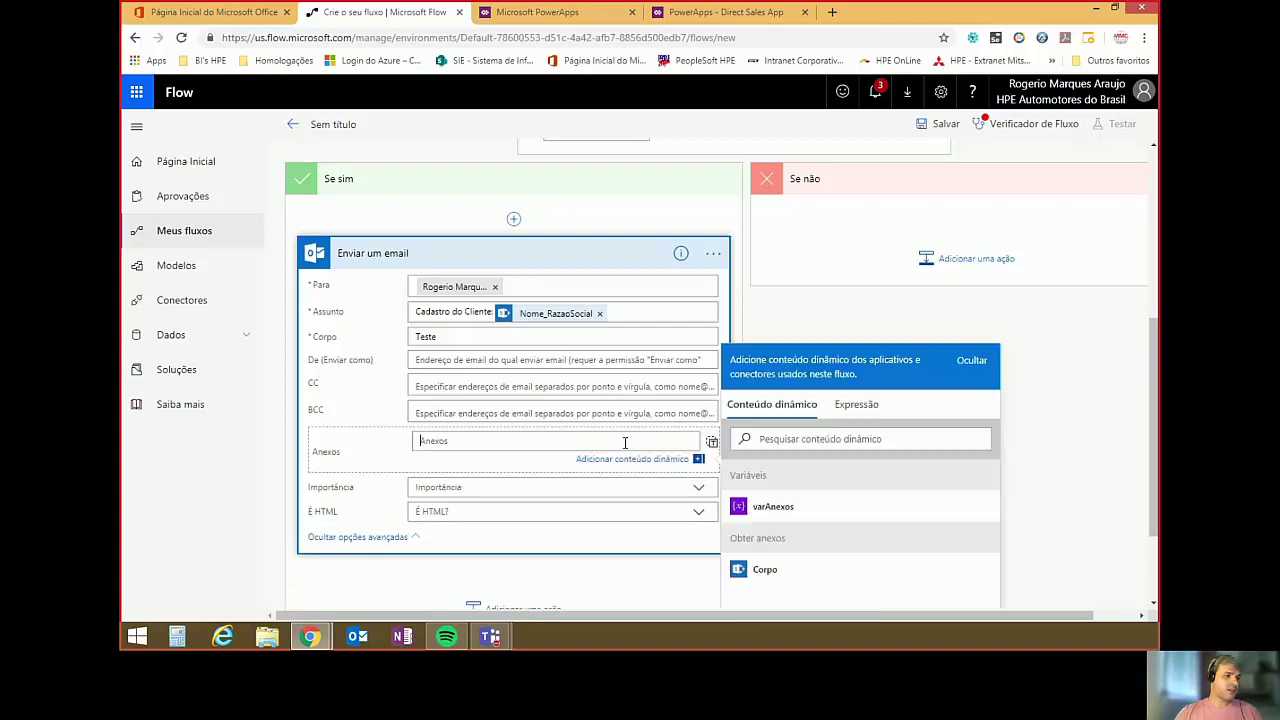
click(765, 506)
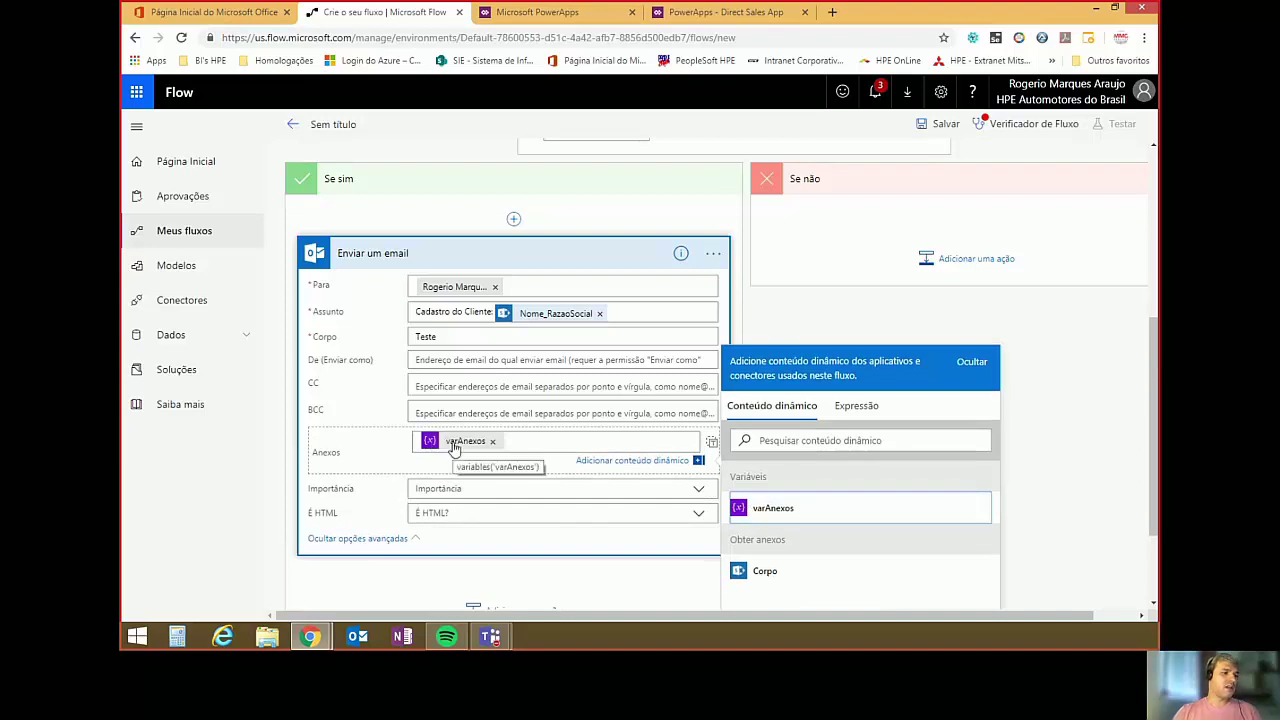
Set the email's Importância to High and É HTML to Sim.
click(640, 489)
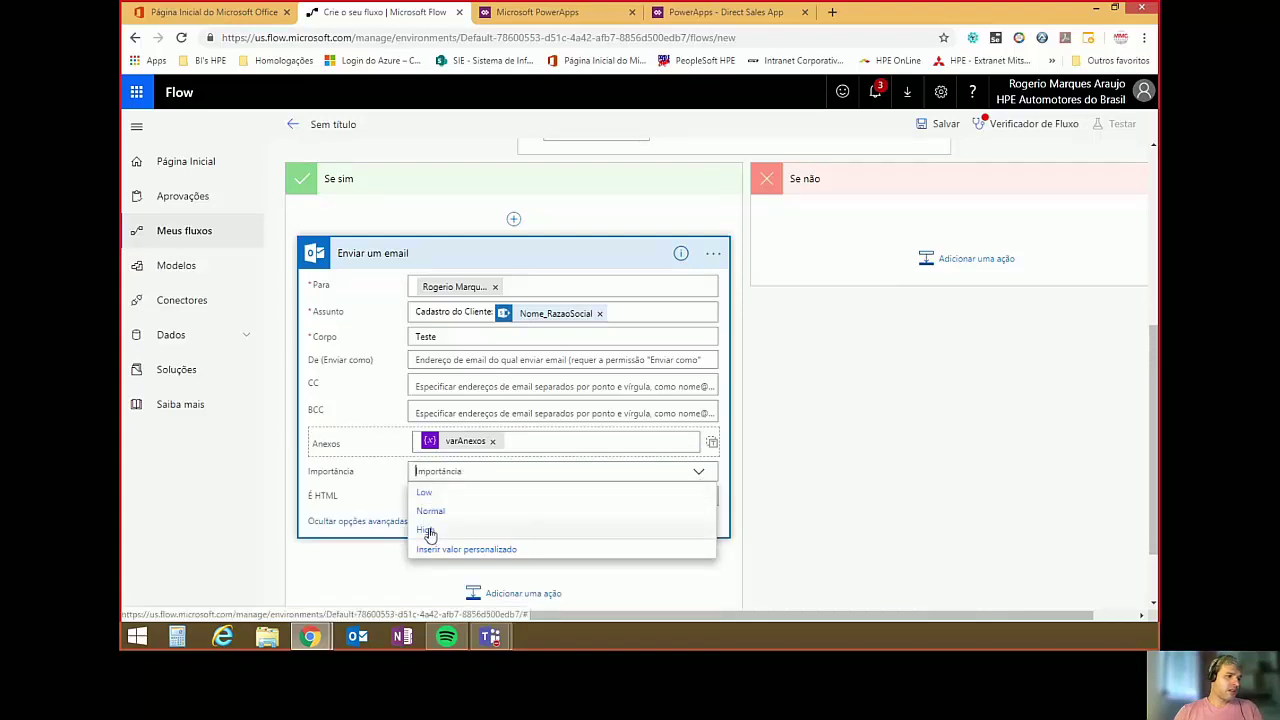
click(427, 530)
click(700, 496)
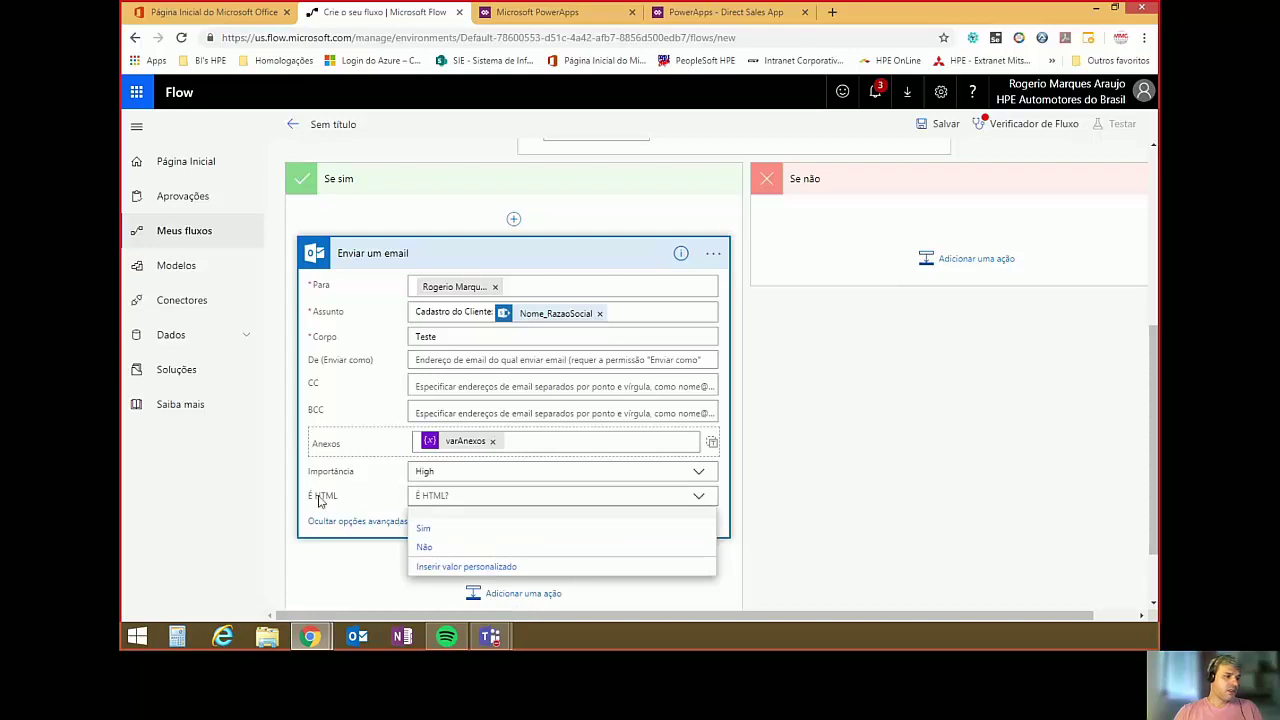
click(426, 530)
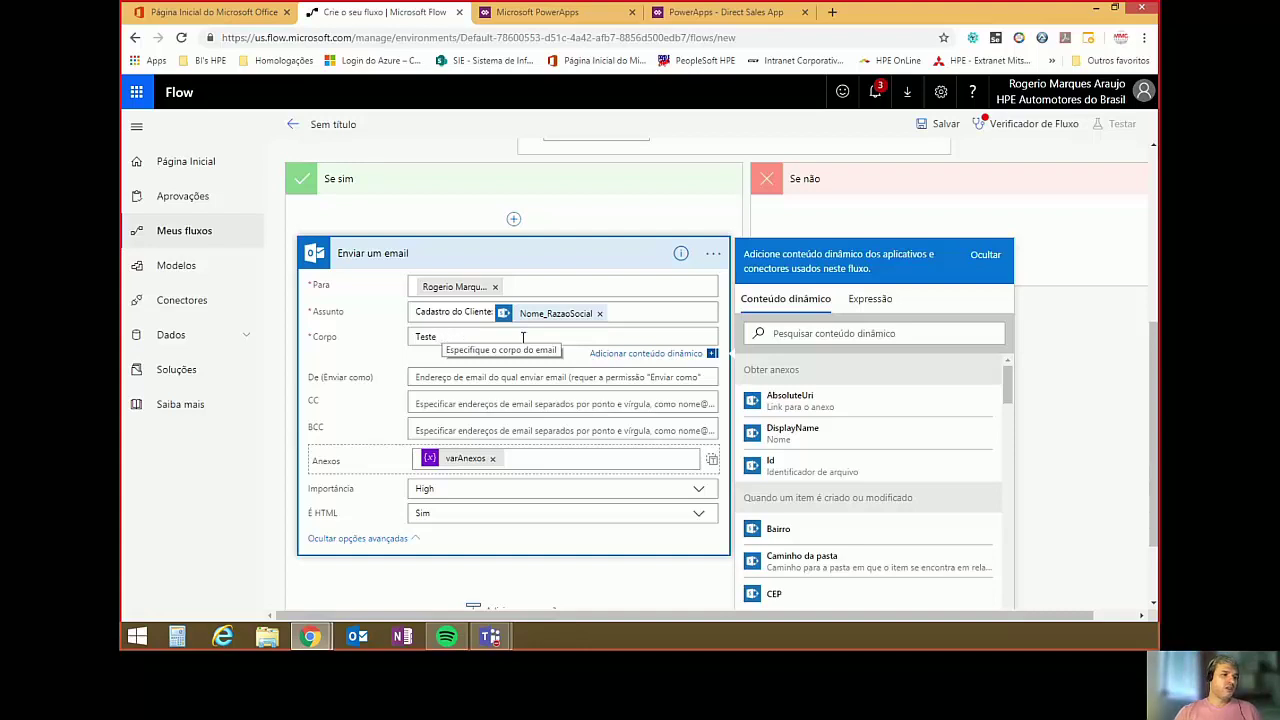
scroll(1004, 384, down, 3)
scroll(1022, 405, down, 2)
Save the new flow and leave the editor, returning to the My flows list.
click(794, 594)
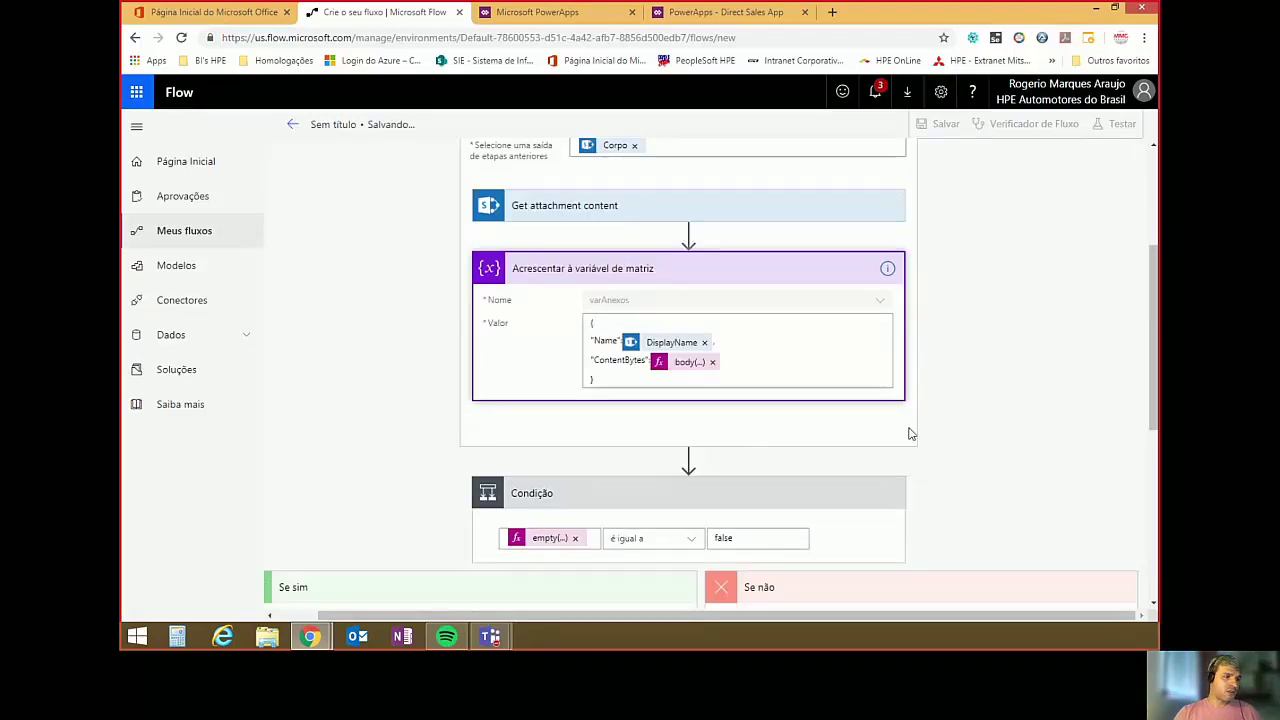
scroll(930, 402, up, 2)
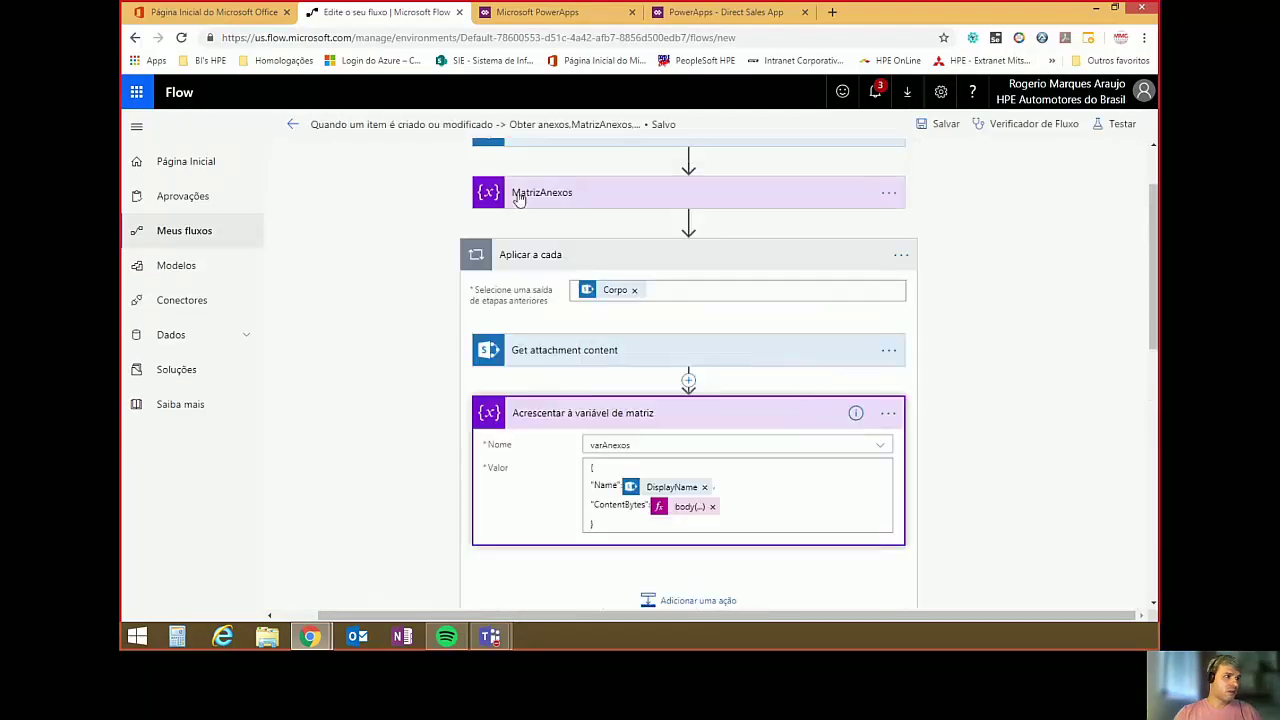
click(292, 126)
click(698, 162)
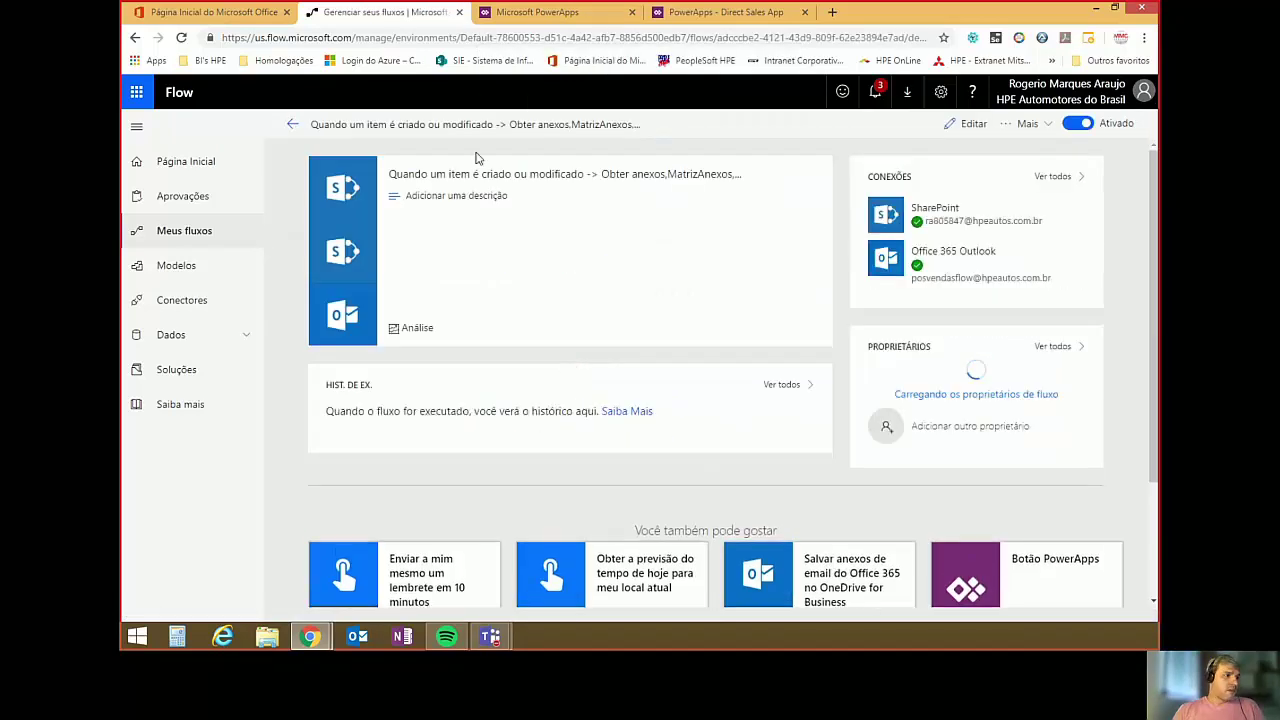
click(291, 134)
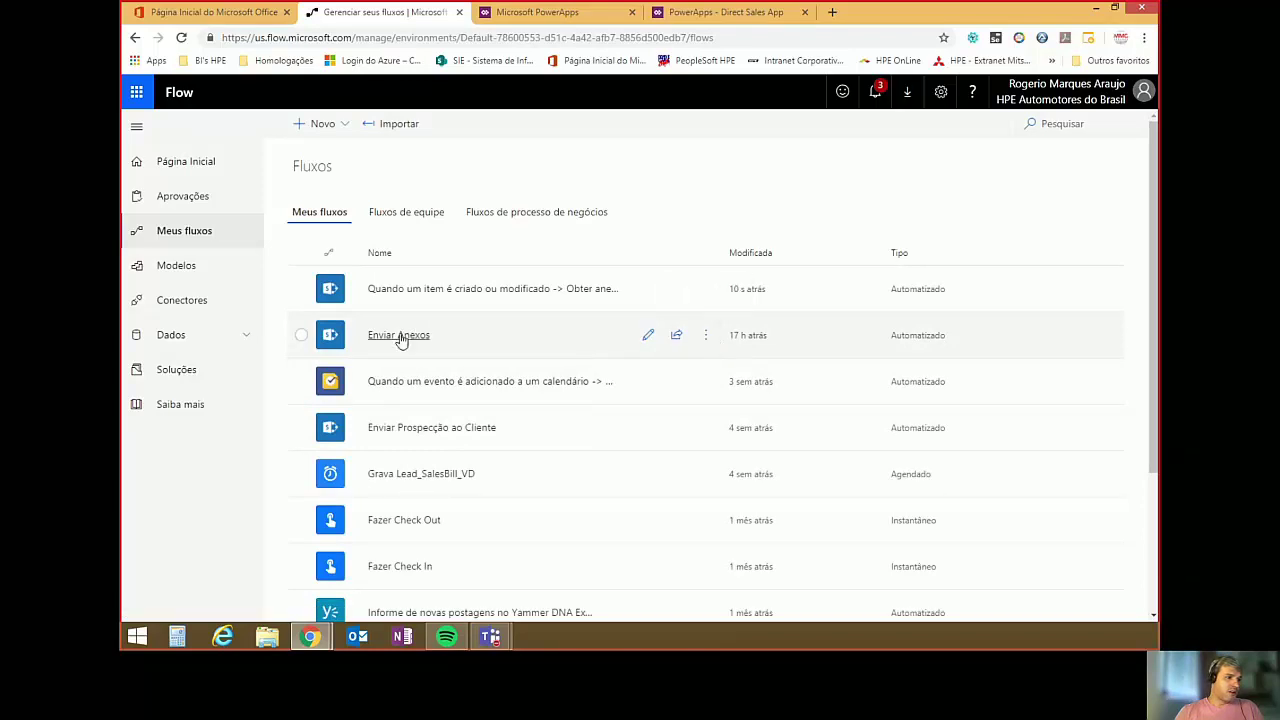
Switch the old Enviar Anexos flow to Desativado, then open the new attachments flow's details.
click(401, 337)
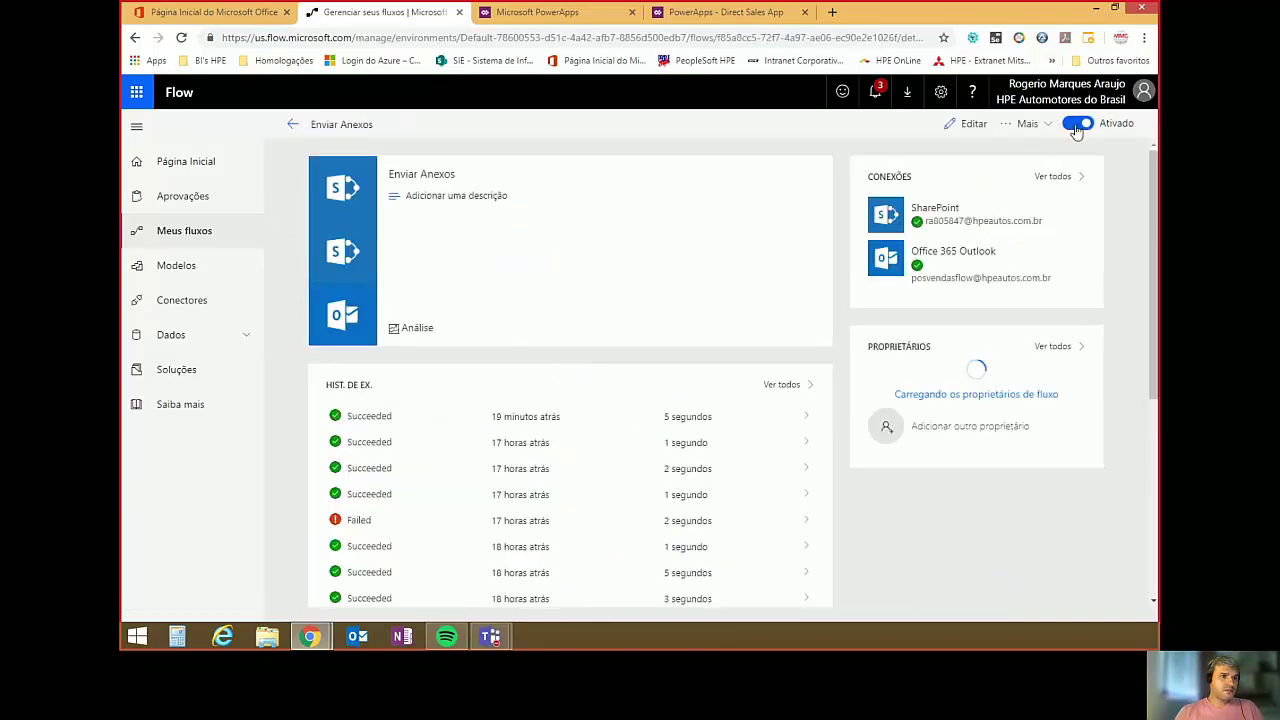
click(1080, 129)
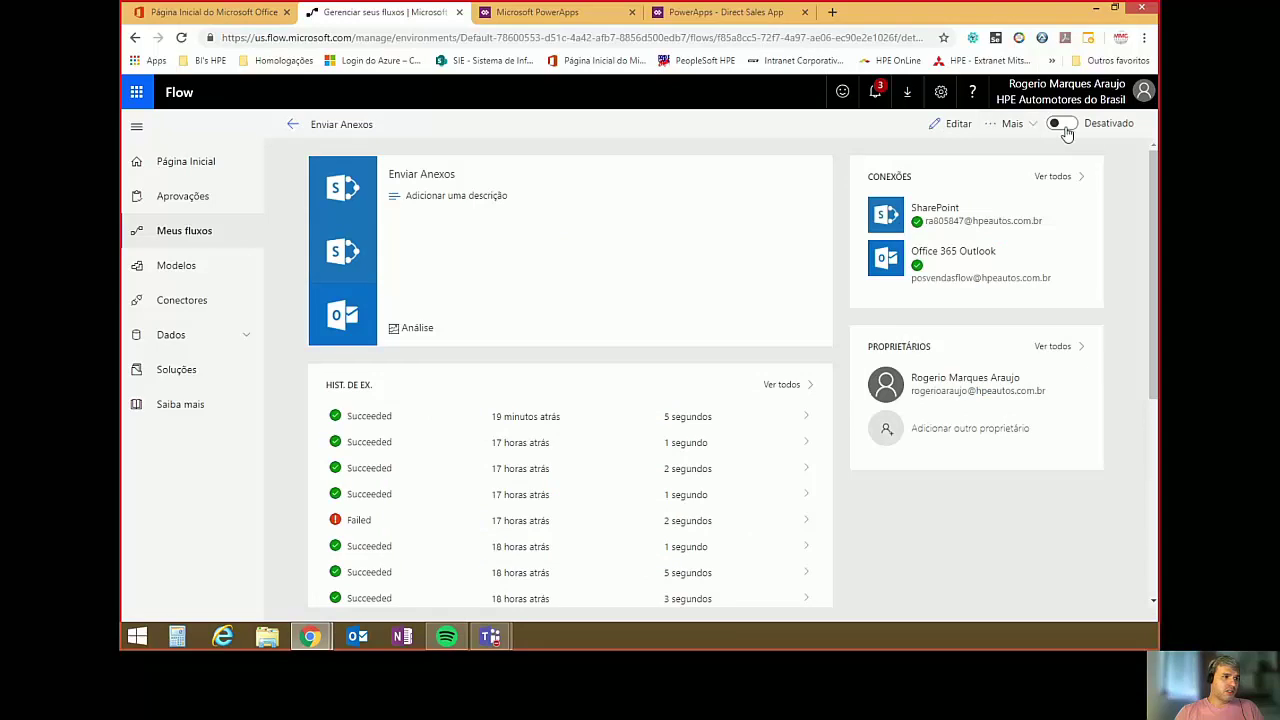
click(292, 124)
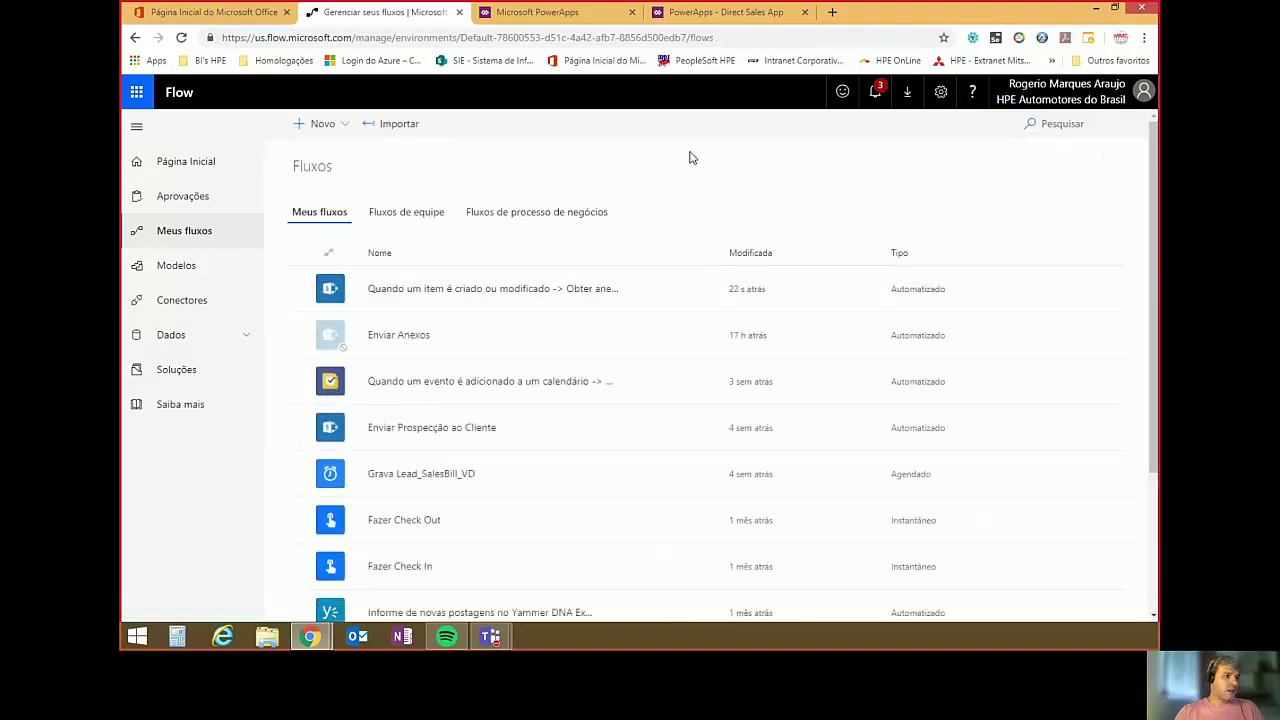
click(557, 291)
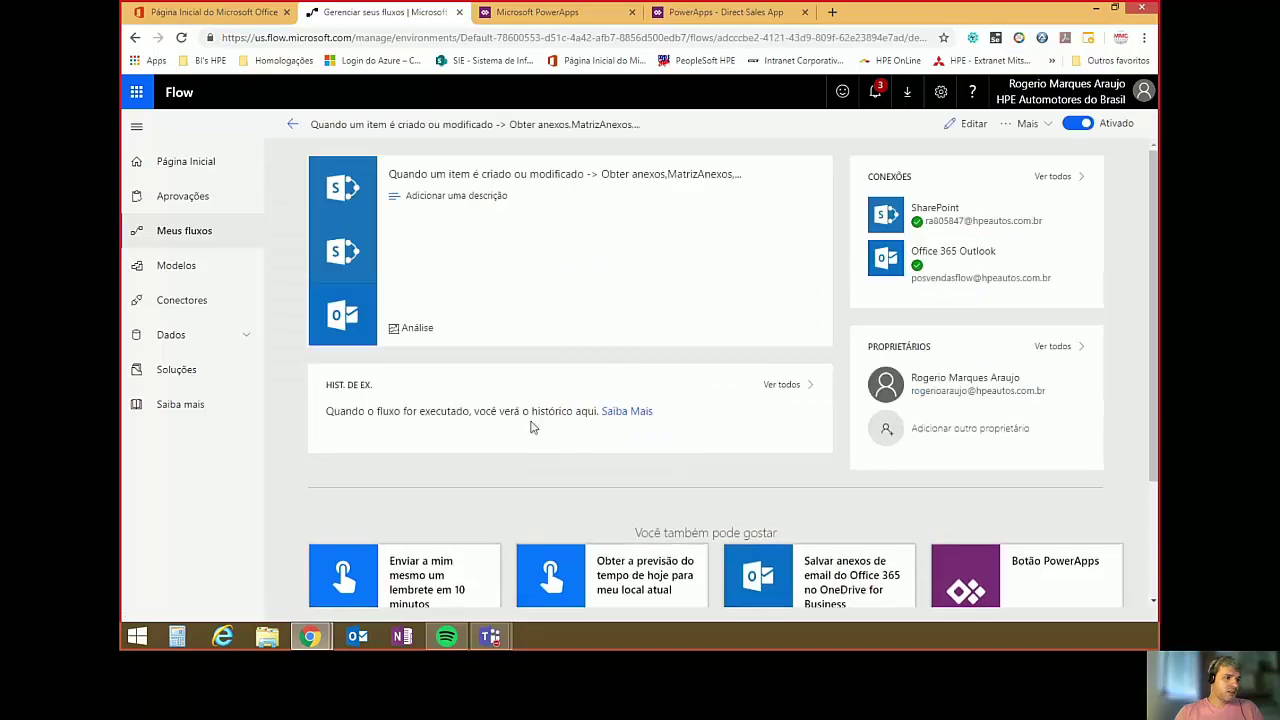
In Direct Sales App, attach and save Fatura Porto 20190316.pdf to the order's Dados Cliente documents, then return Home.
click(687, 12)
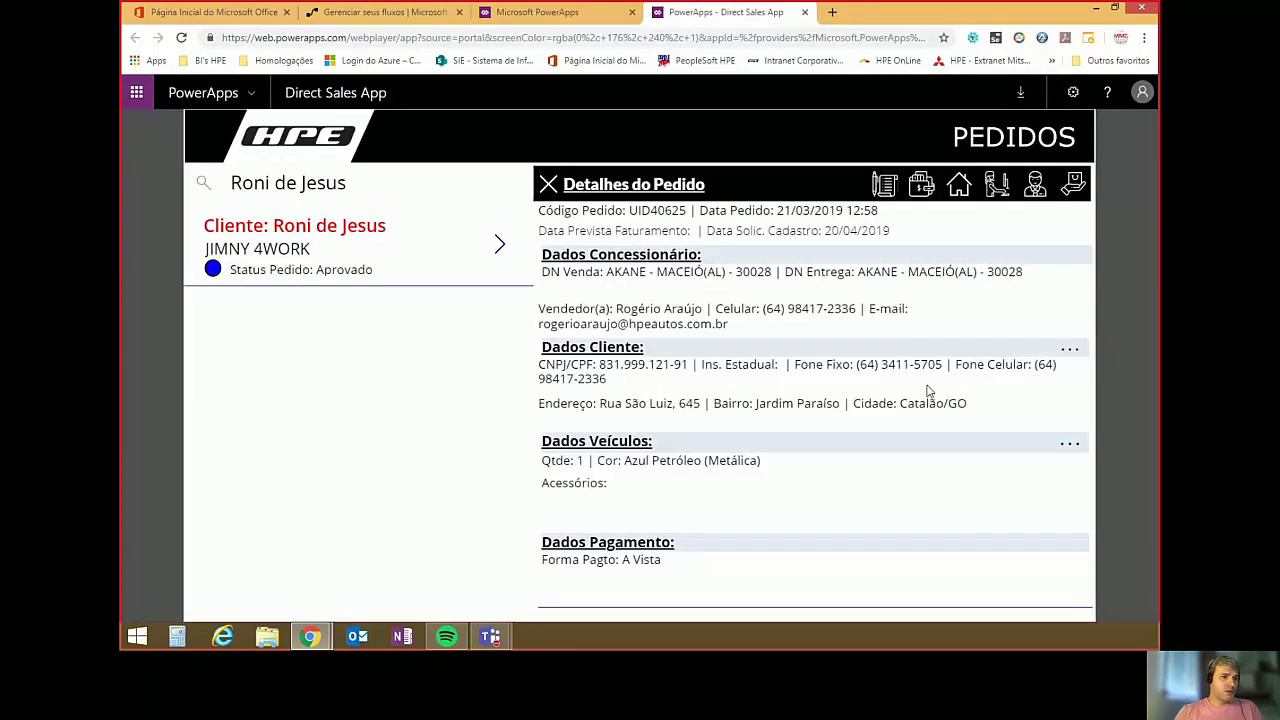
click(1064, 349)
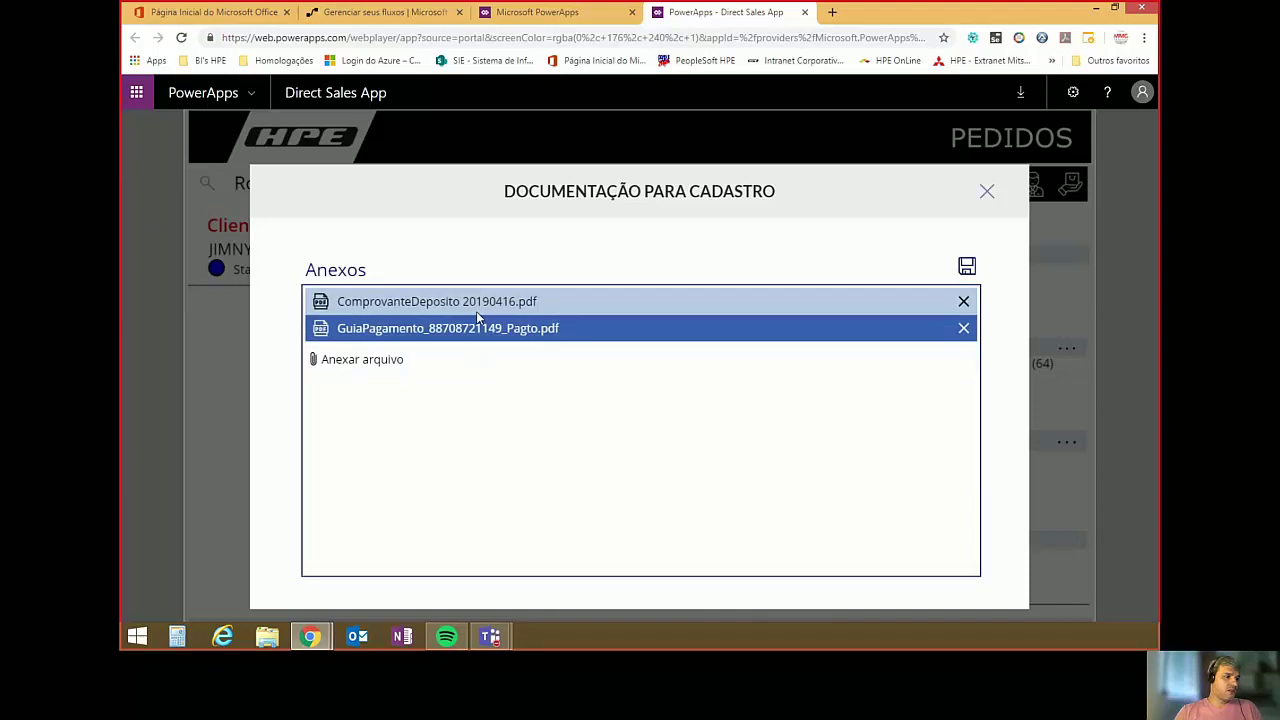
click(386, 362)
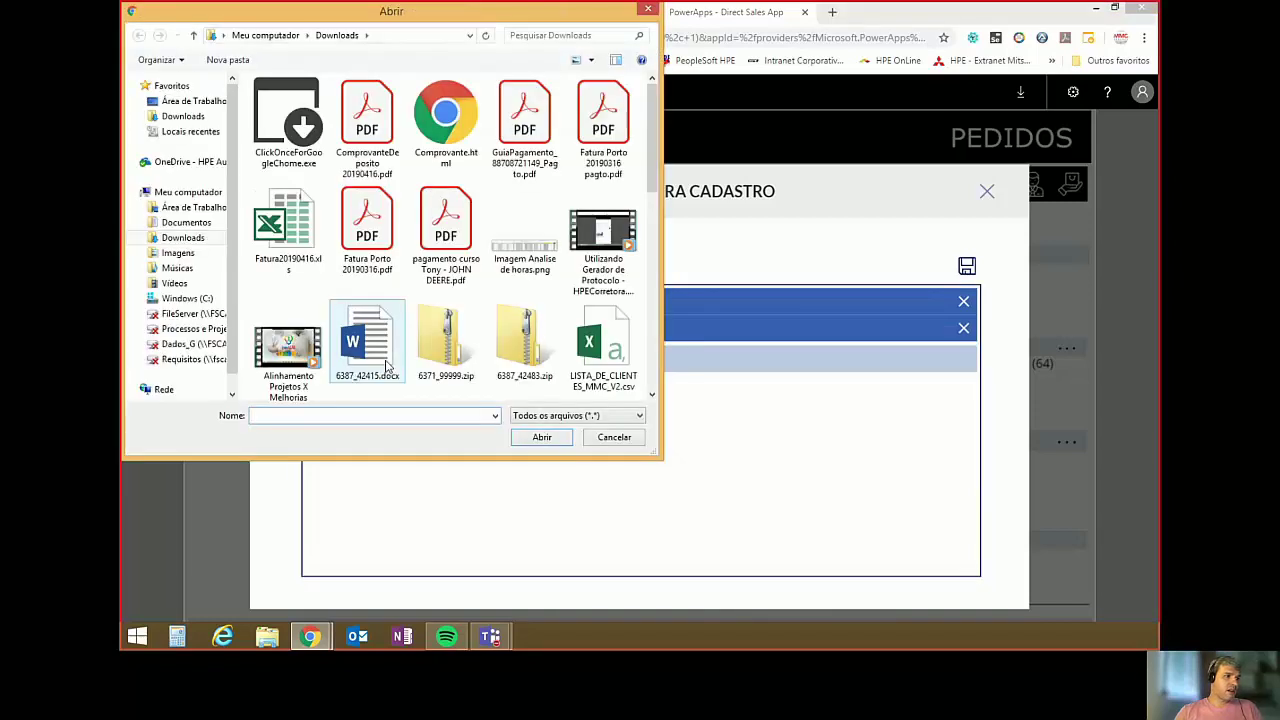
click(367, 225)
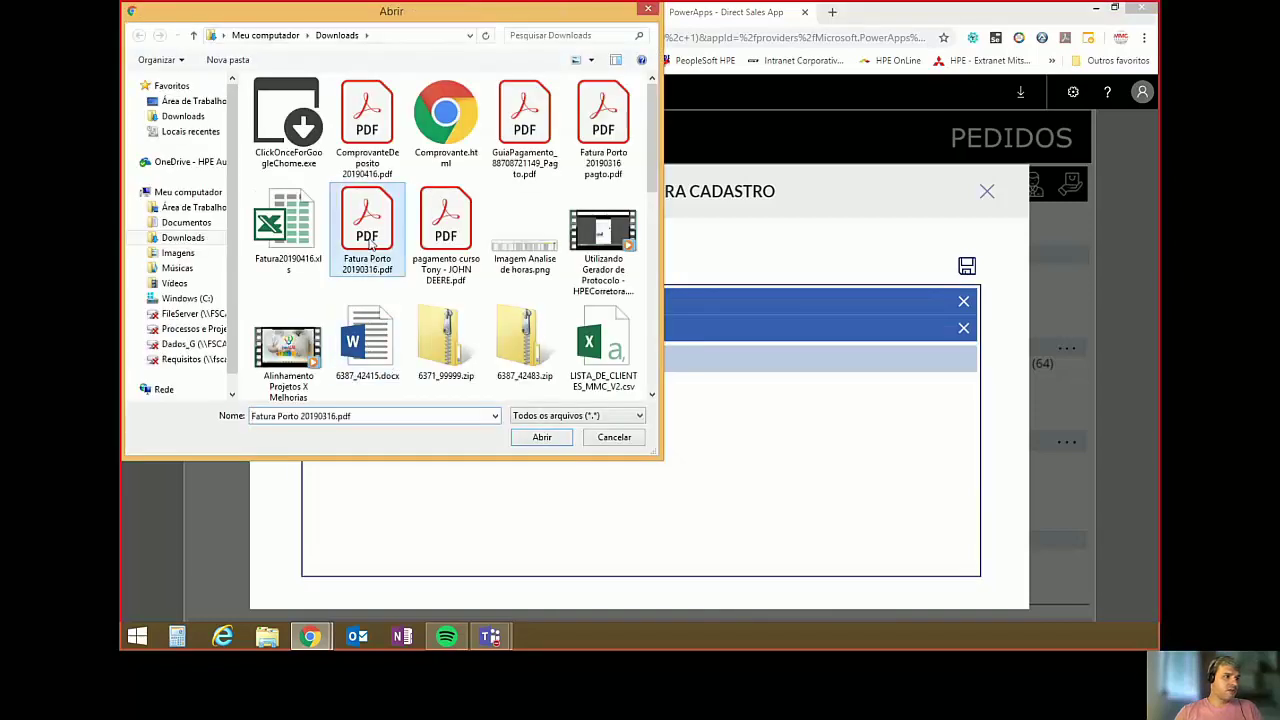
click(530, 440)
click(966, 267)
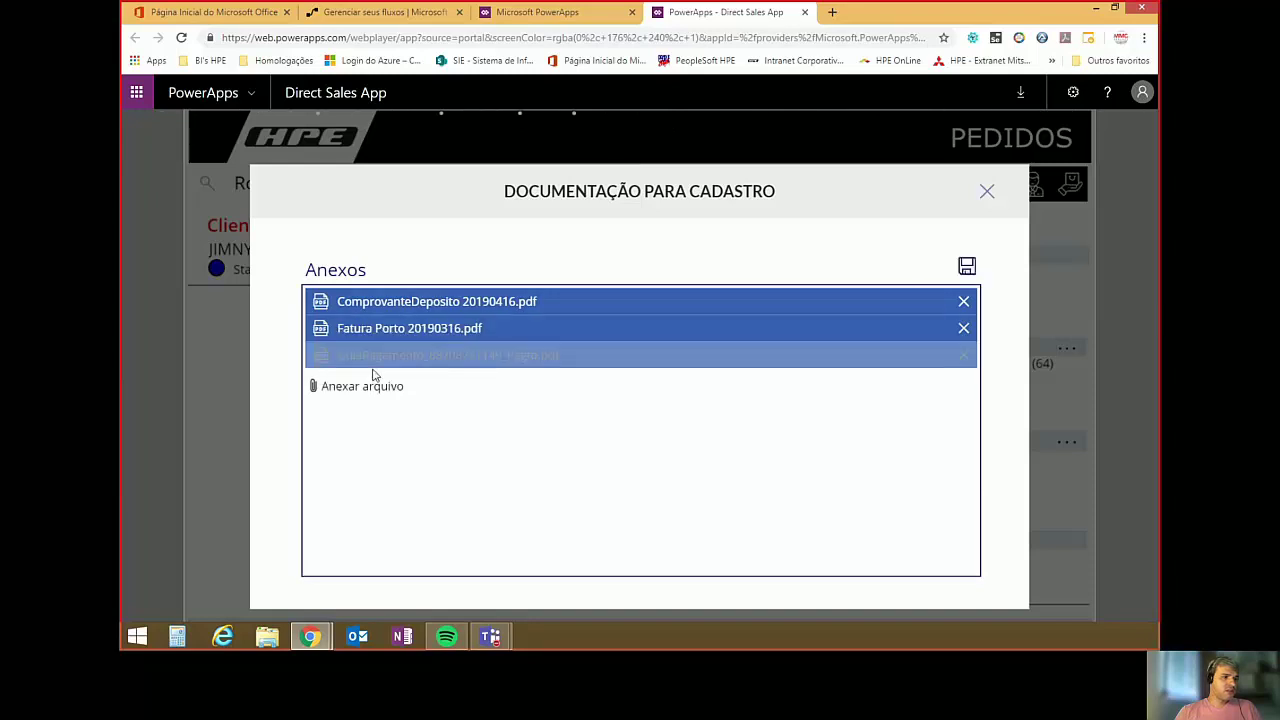
click(986, 194)
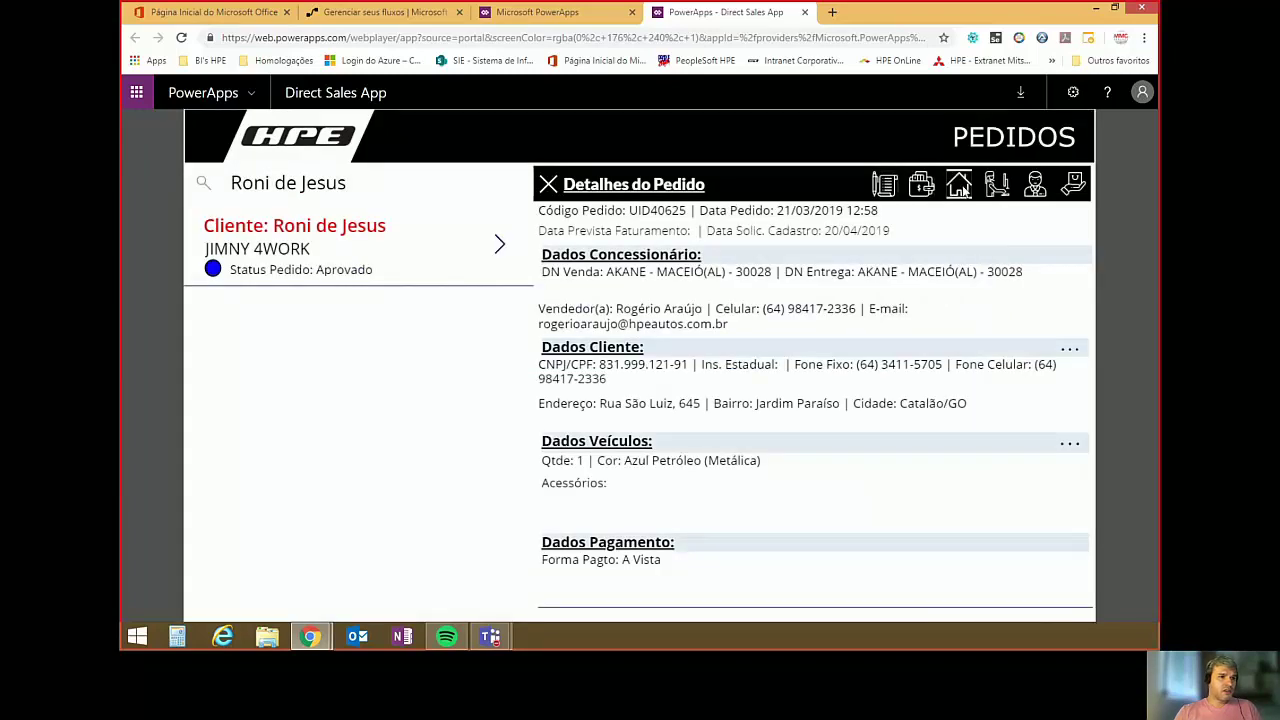
click(962, 189)
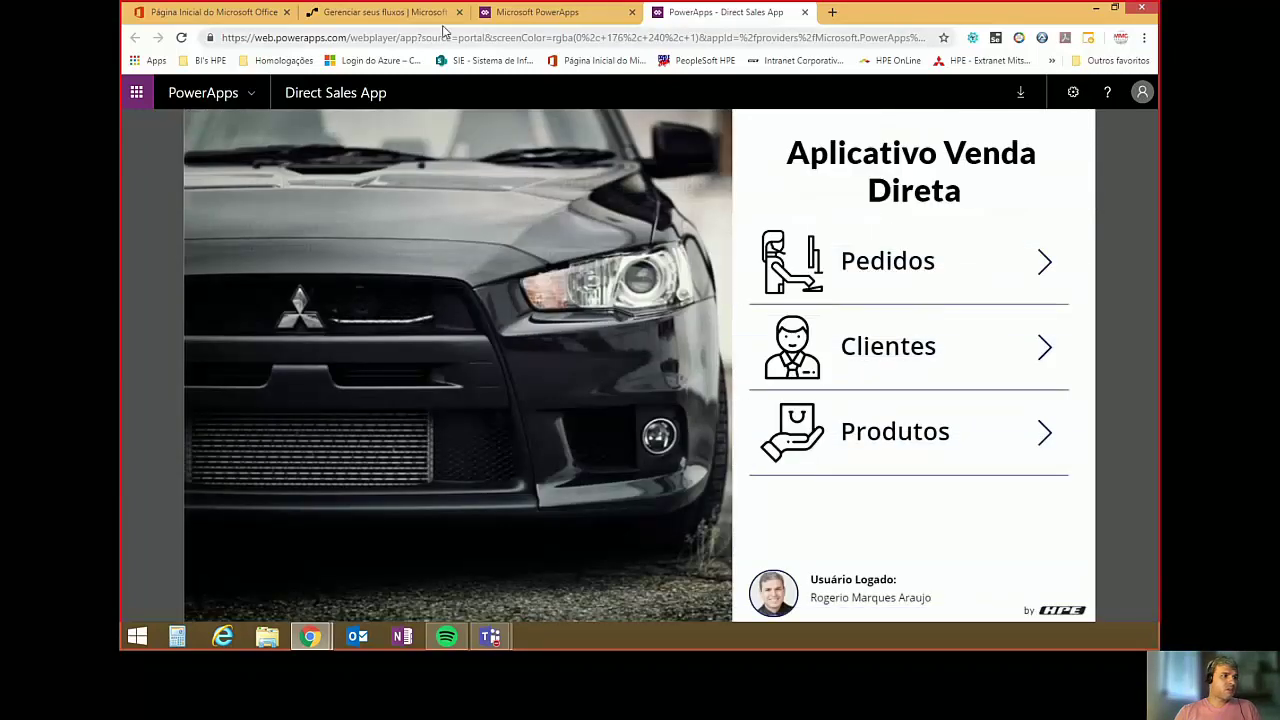
Open the new flow from Meus fluxos and view its latest Succeeded run.
click(377, 14)
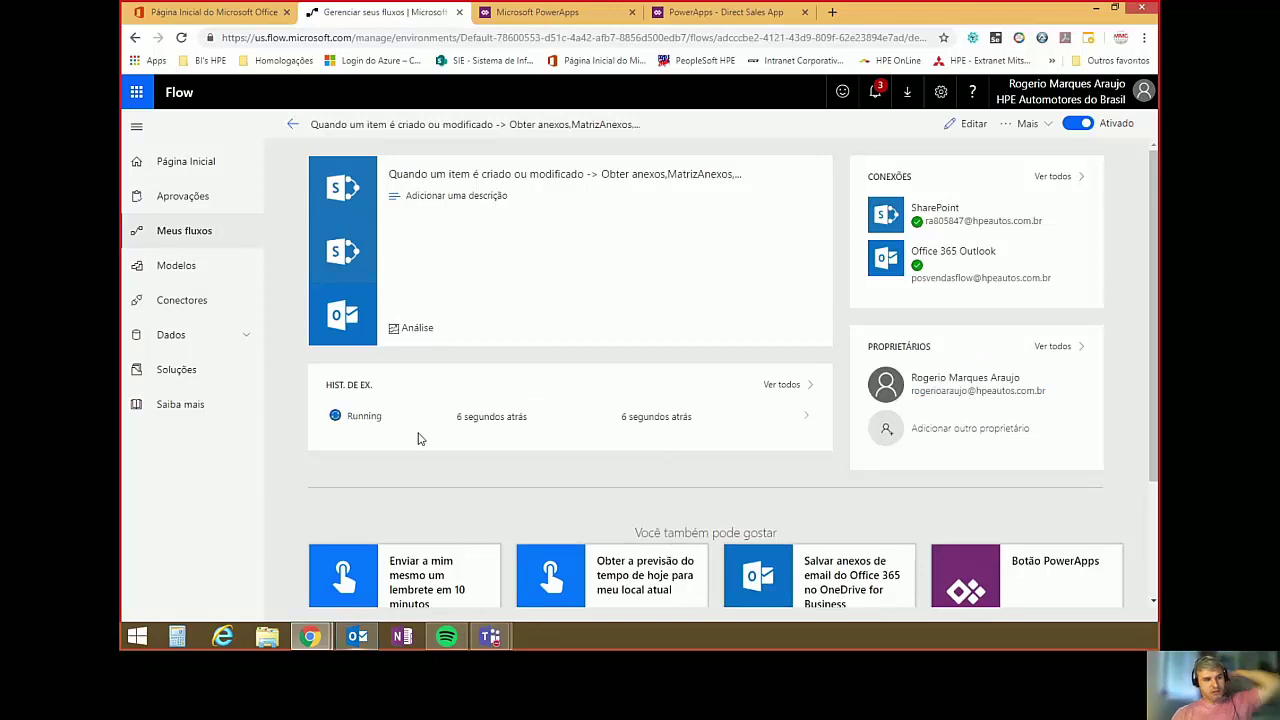
click(287, 127)
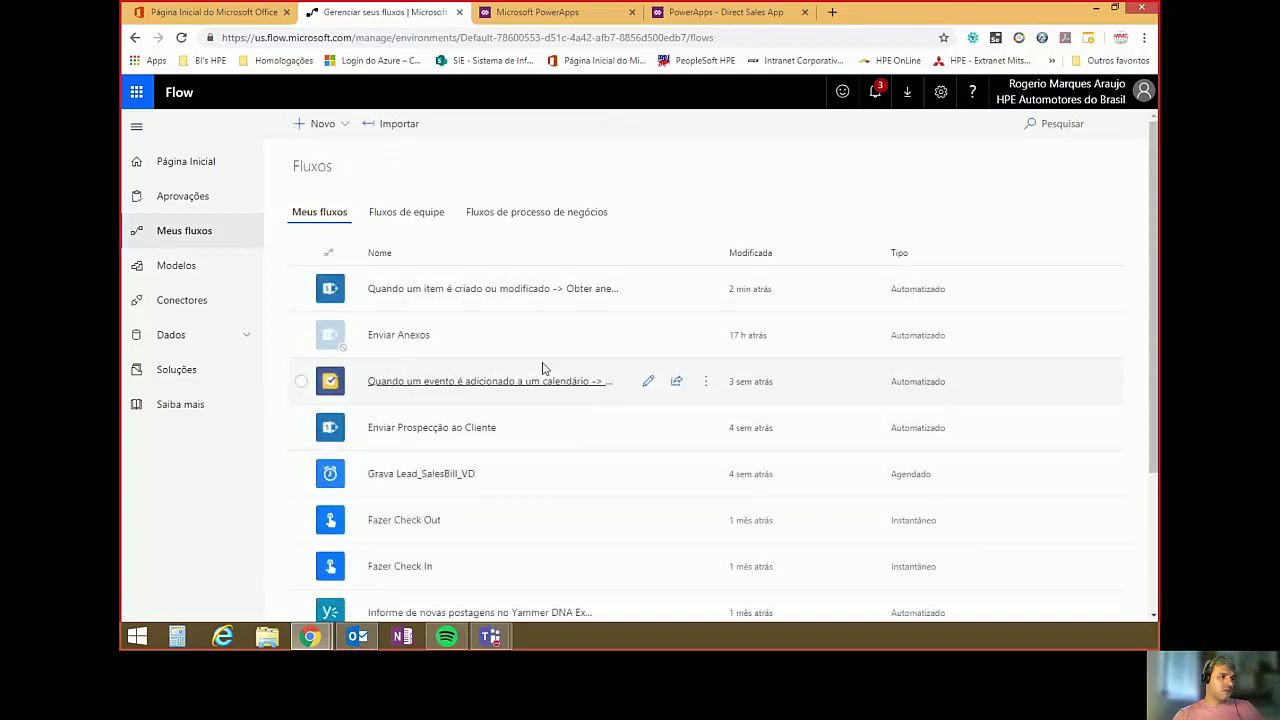
click(524, 292)
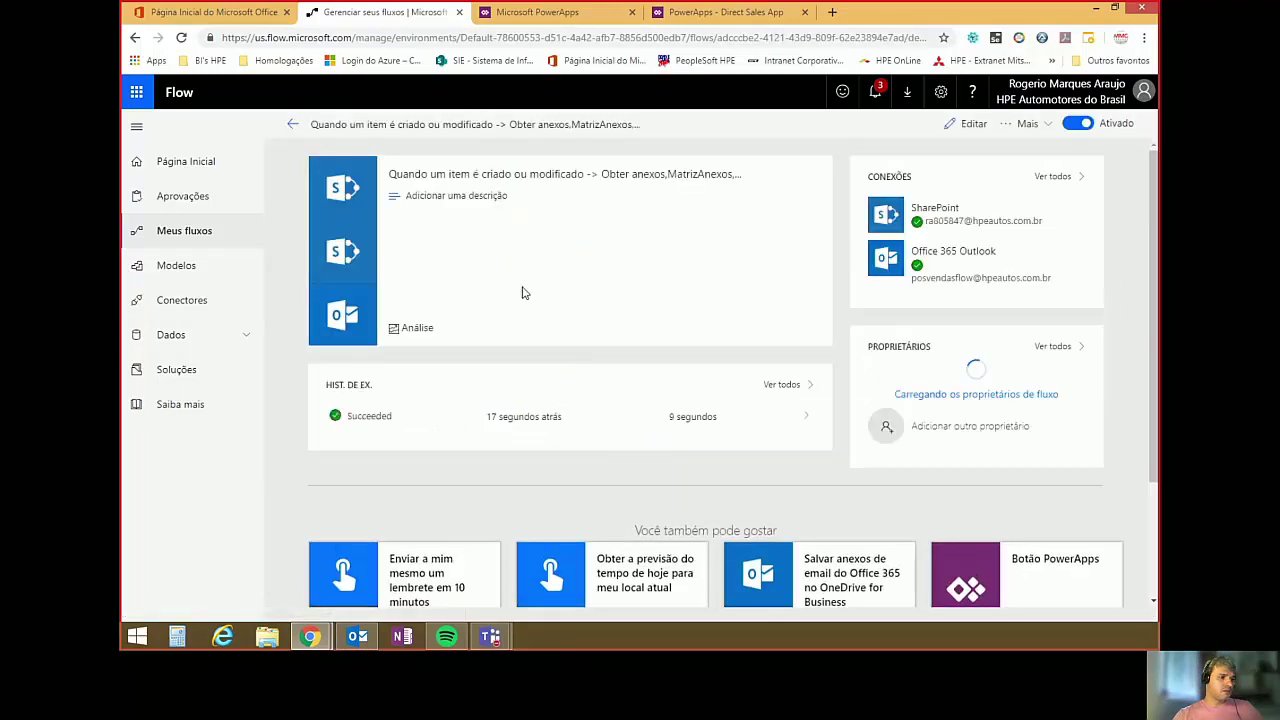
click(356, 420)
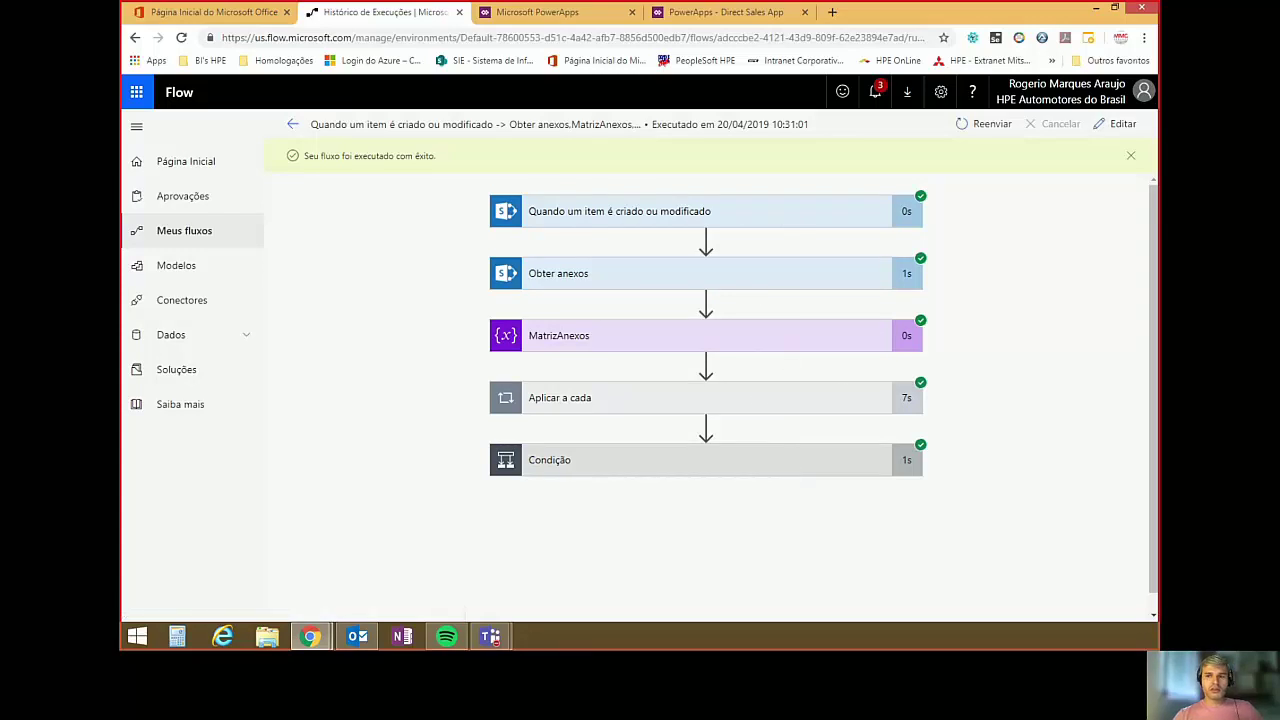
Expand the run's Condição and Enviar um email steps to inspect their results.
click(711, 459)
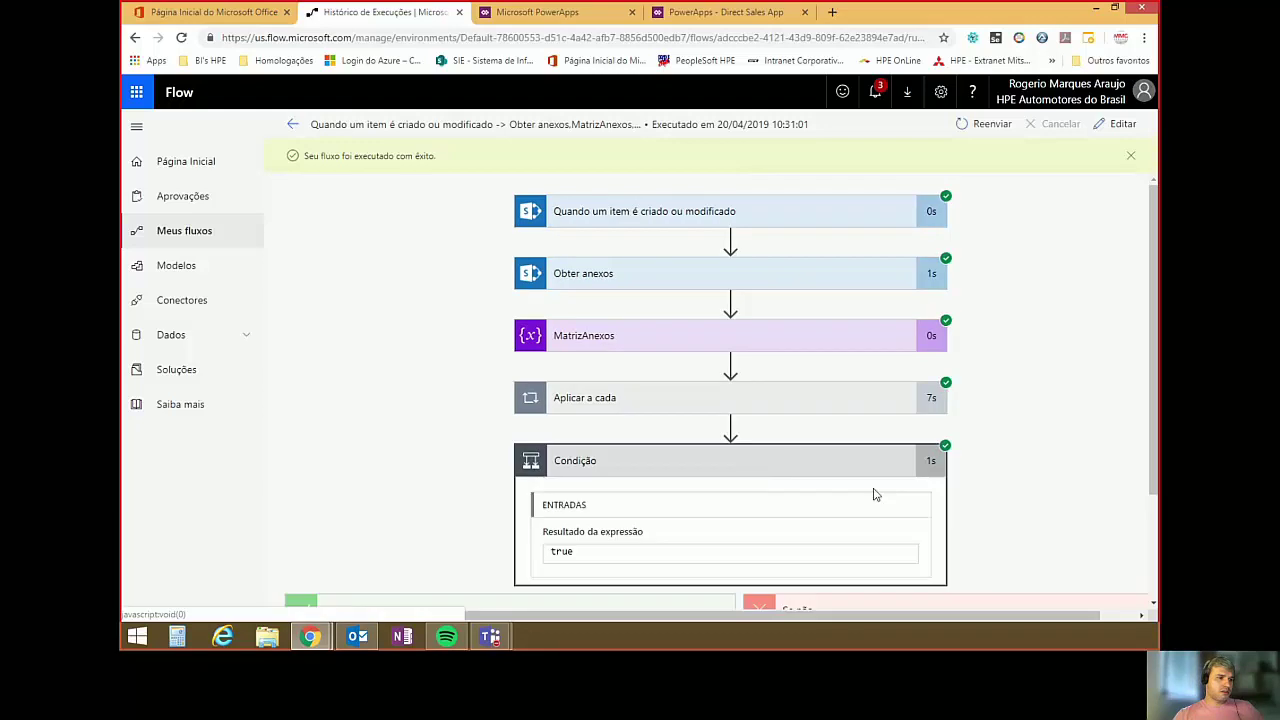
scroll(993, 436, down, 2)
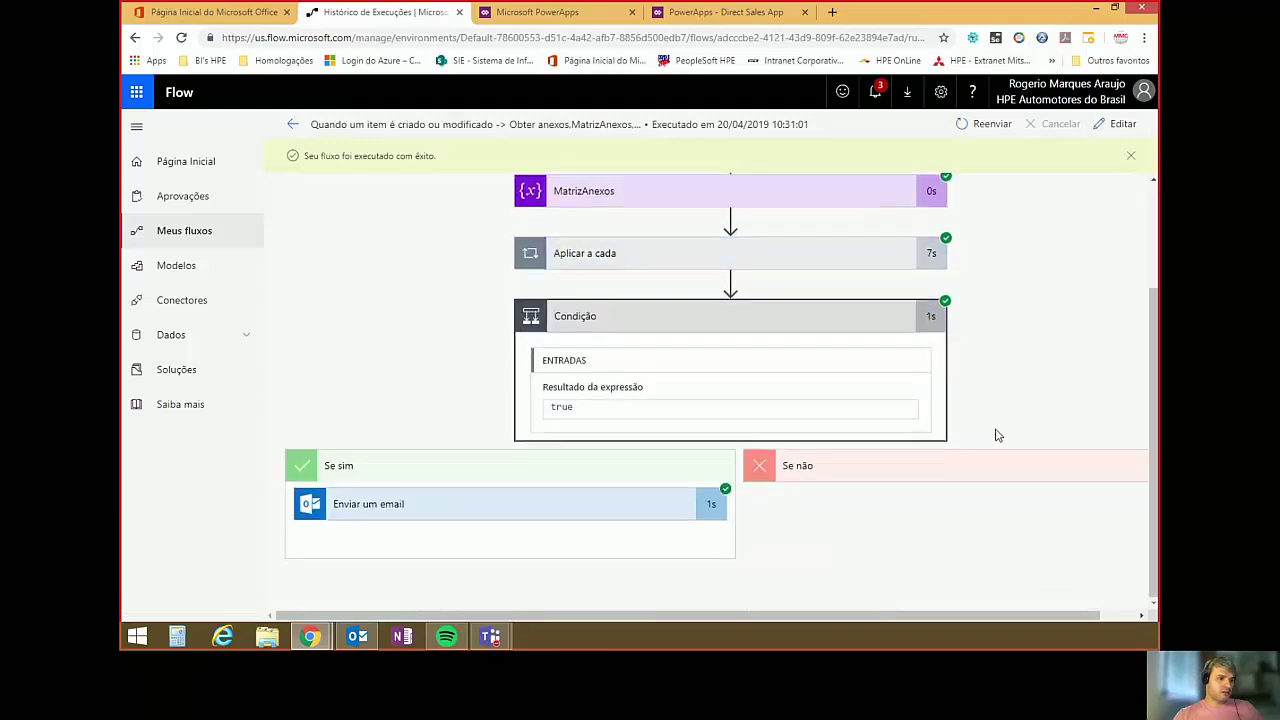
click(523, 507)
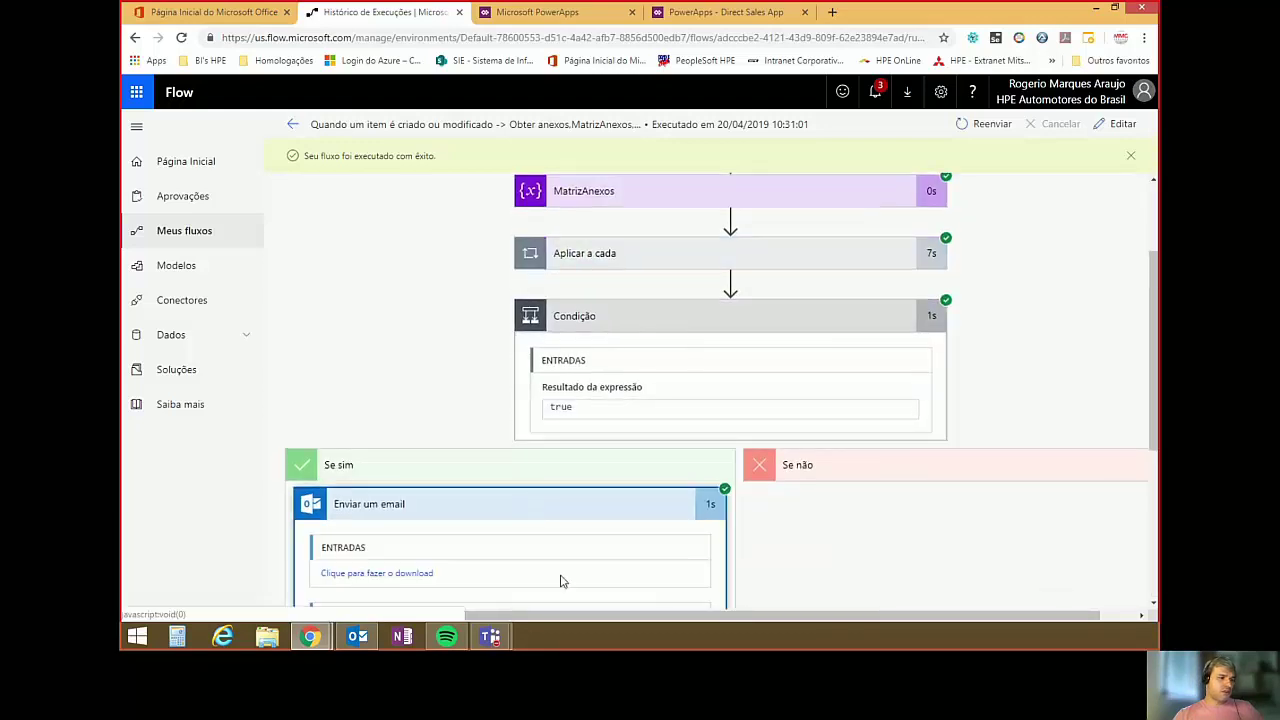
scroll(546, 557, down, 3)
scroll(480, 508, down, 3)
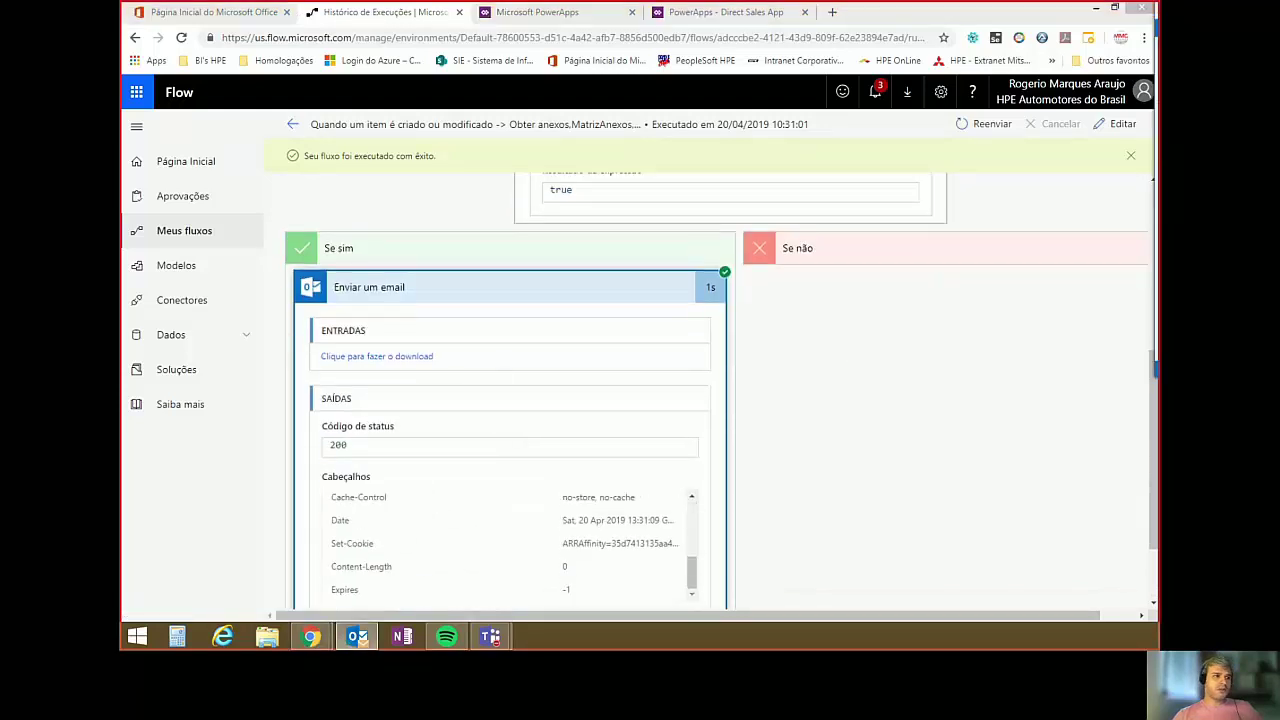
Check in Outlook that the newest flow email arrived with three PDF attachments.
click(357, 636)
click(229, 181)
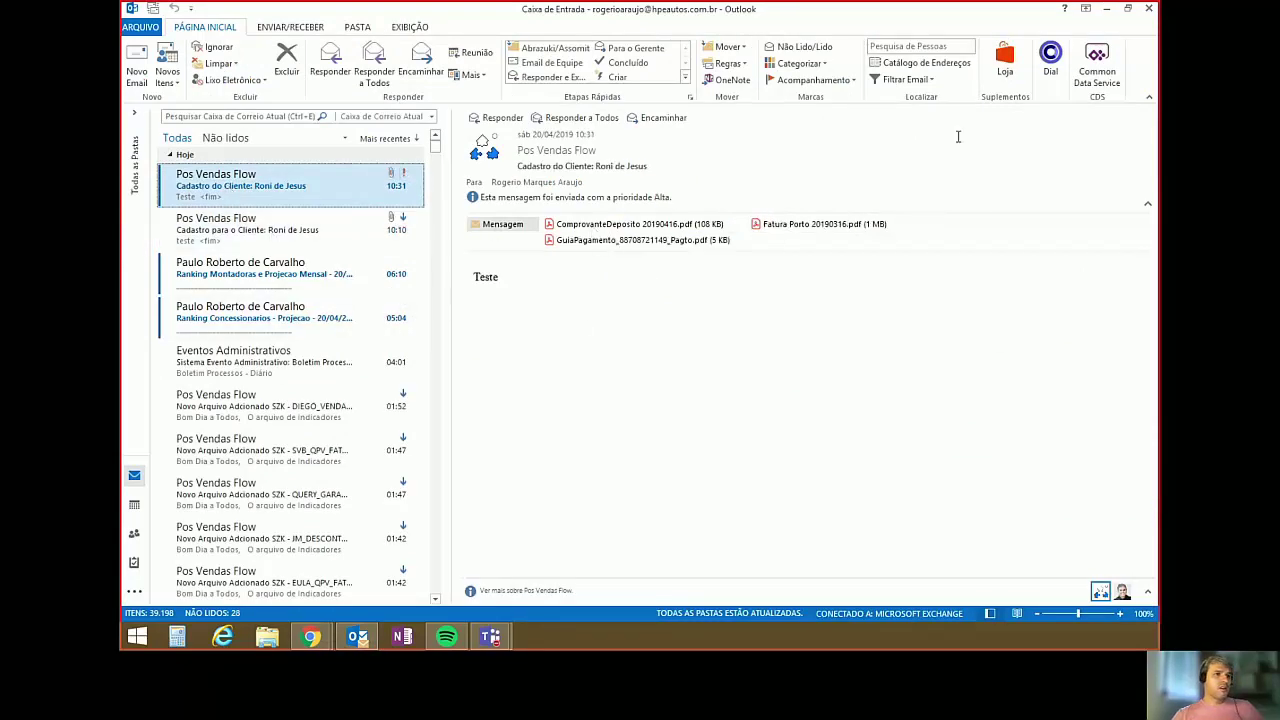
click(1151, 10)
scroll(975, 391, up, 10)
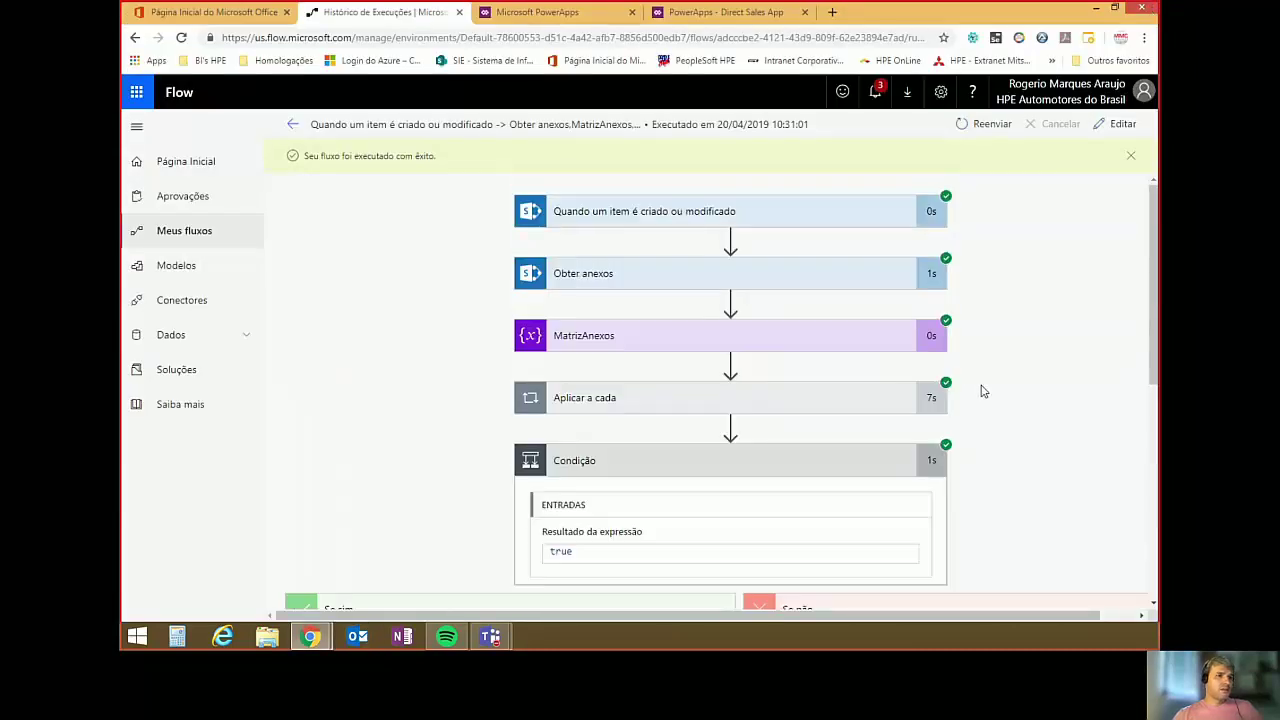
Go back from the run details to the Meus fluxos list.
click(292, 124)
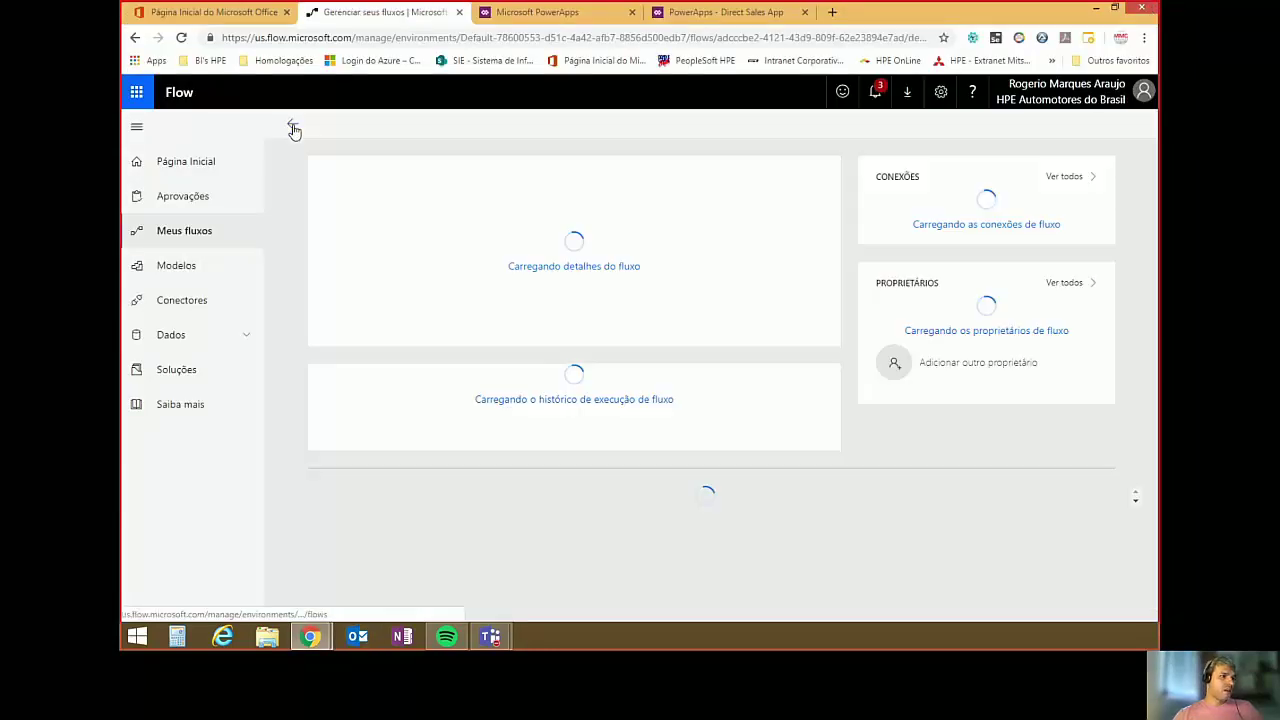
click(292, 124)
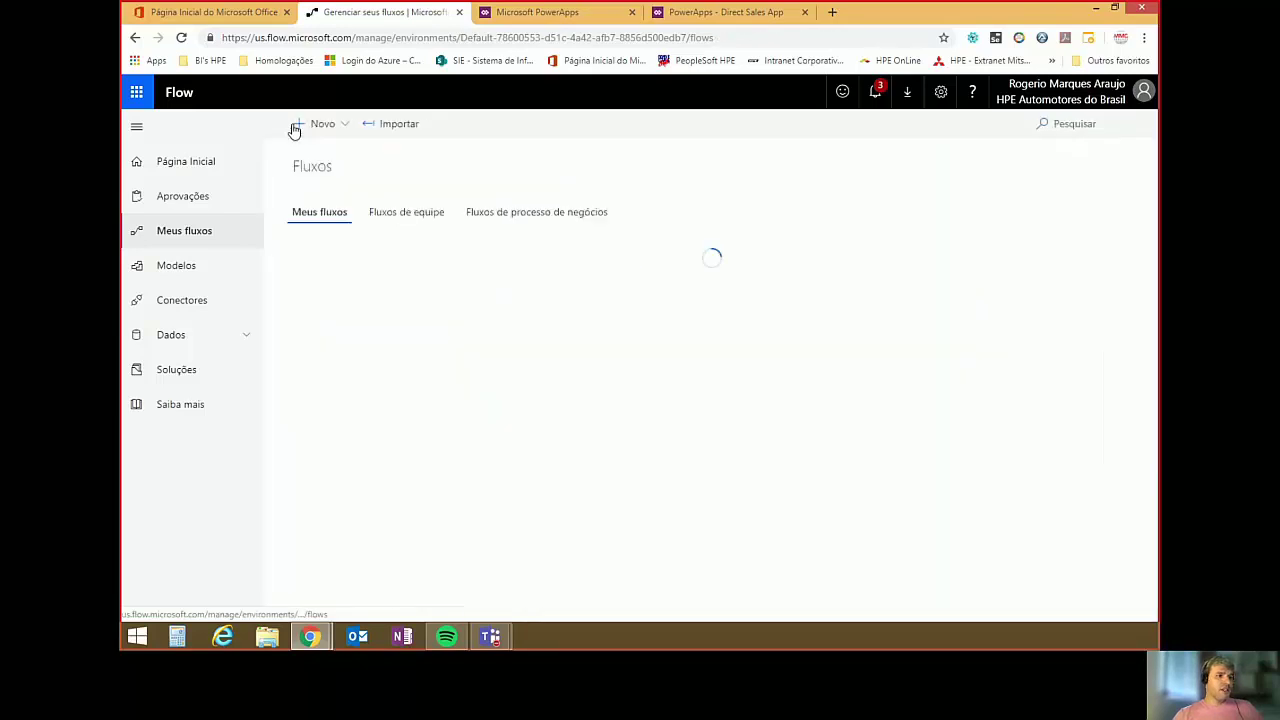